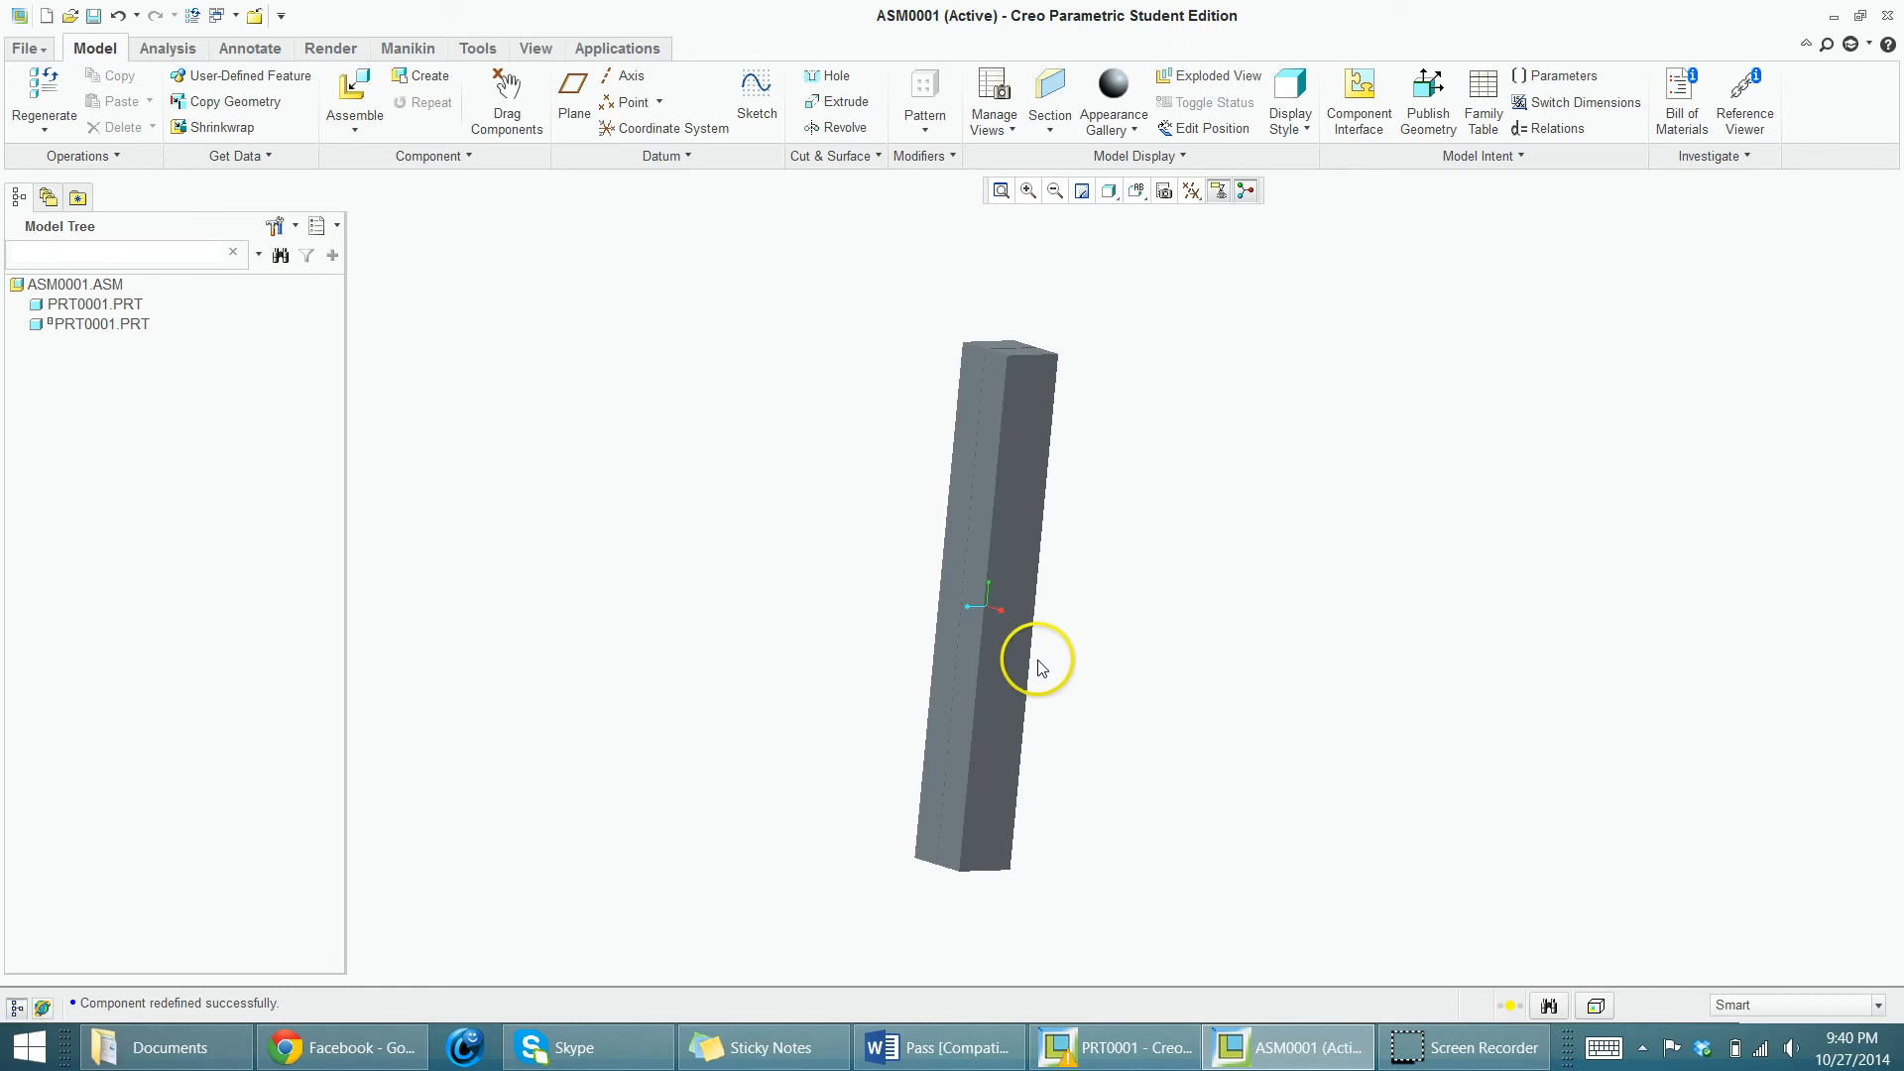
- Try to drag the placed bar in the existing assembly to test whether it can move
left_click(996, 729)
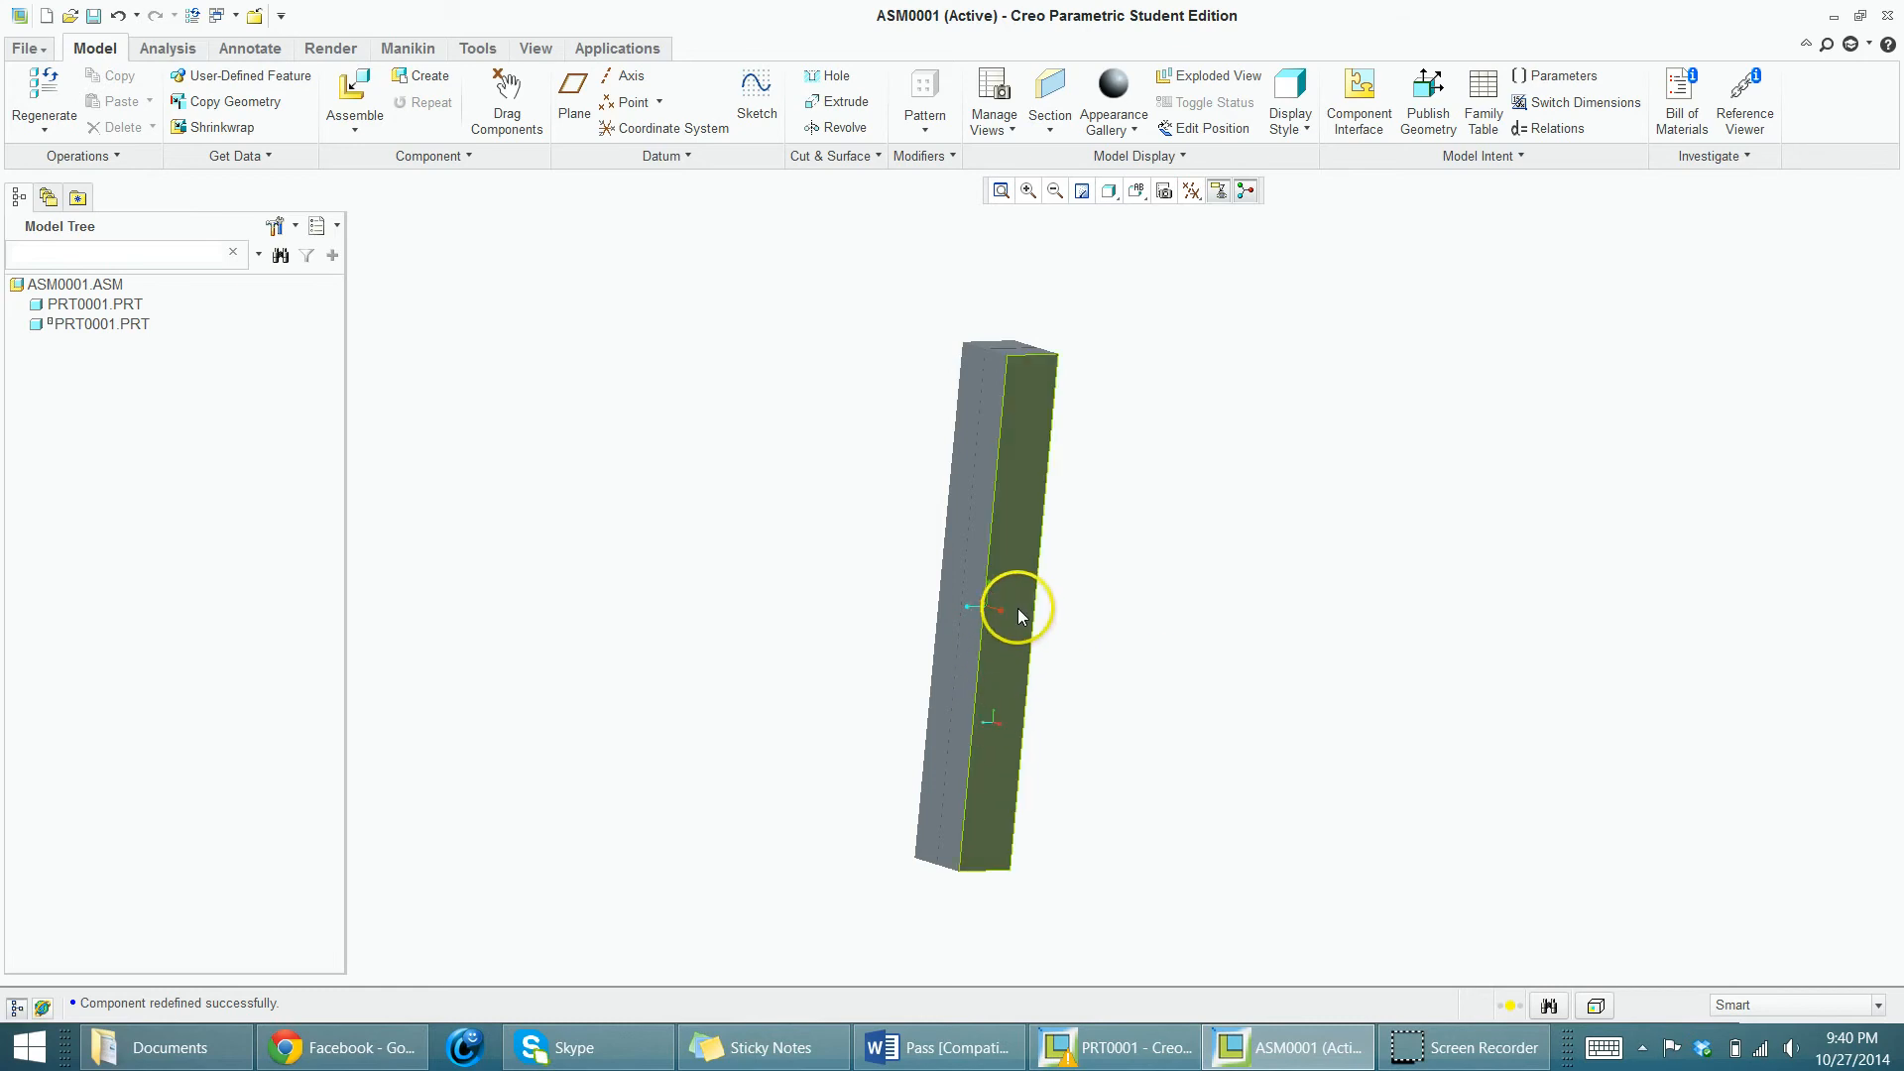
mouse_move(1020, 595)
left_mouse_down("ctrl+alt")
mouse_move(1096, 281)
mouse_move(995, 625)
mouse_move(950, 957)
left_mouse_up("ctrl+alt")
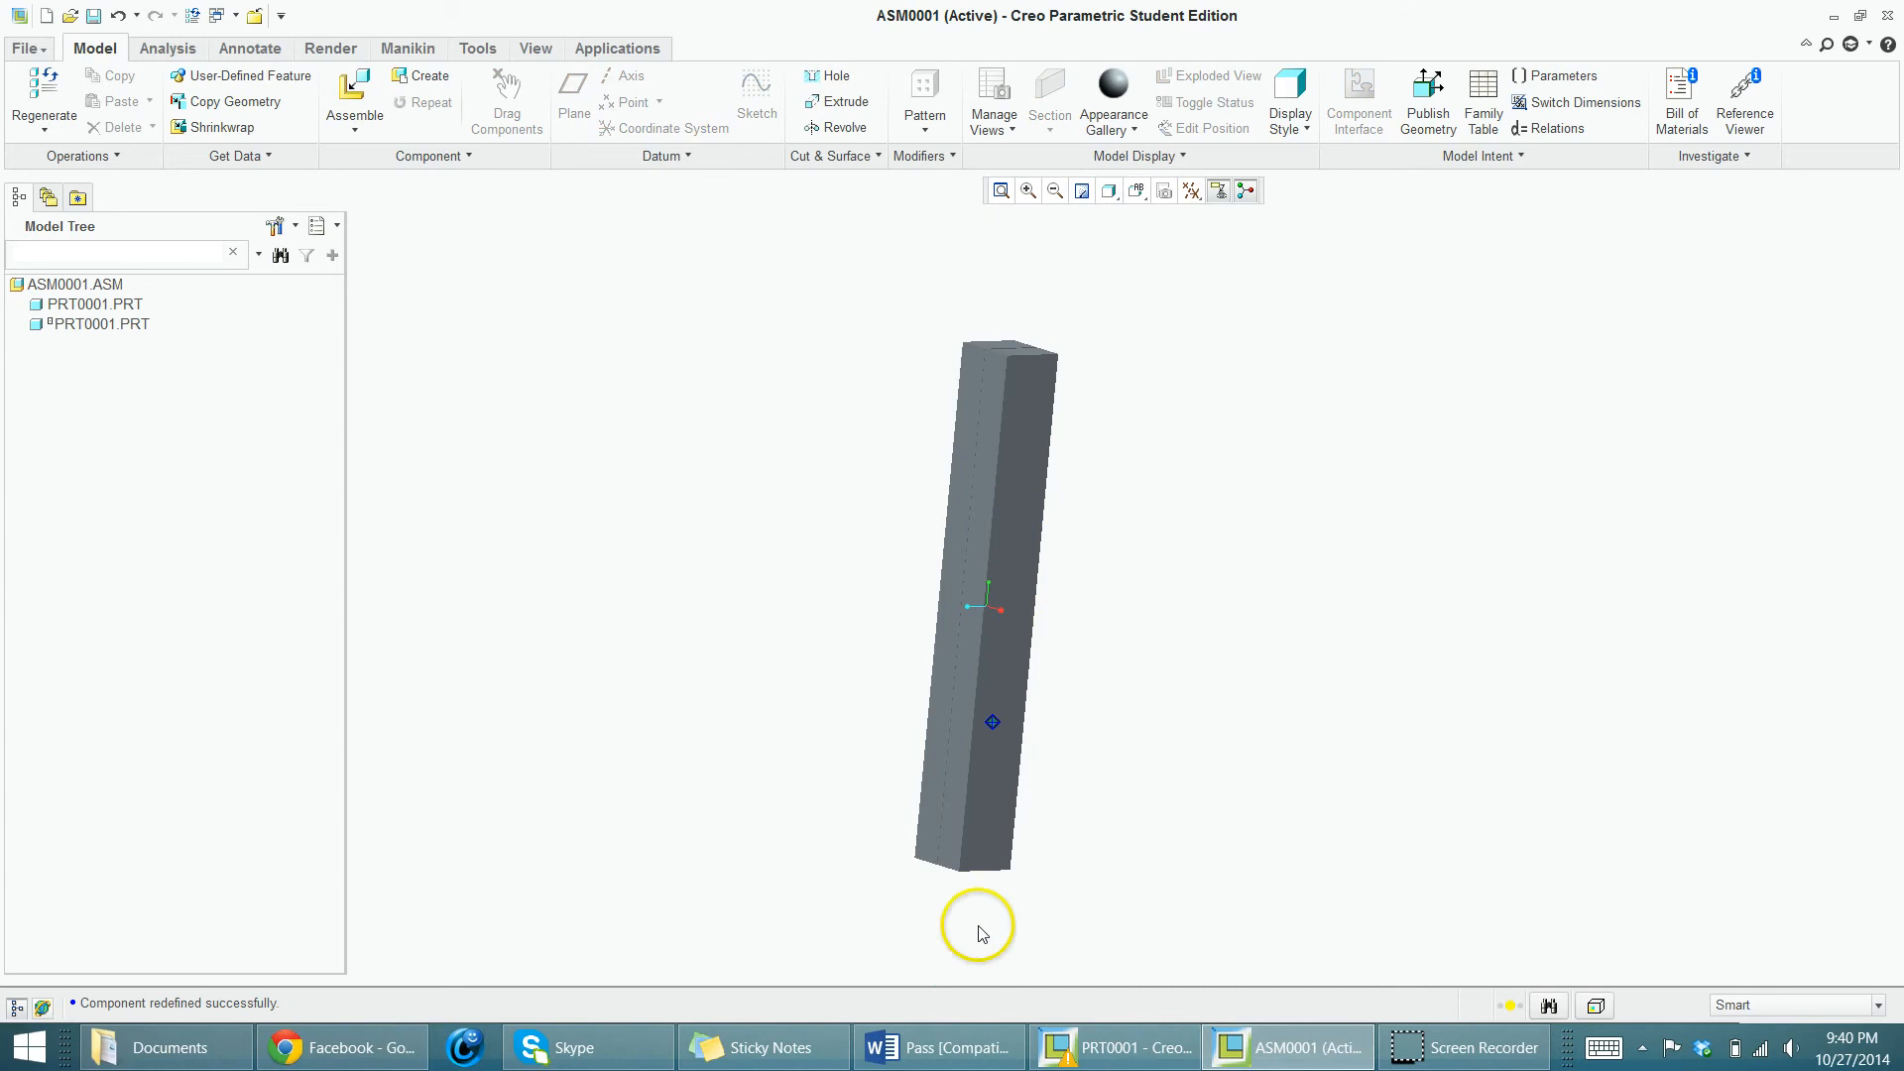
left_click_drag(1009, 483, 990, 901, "ctrl+alt")
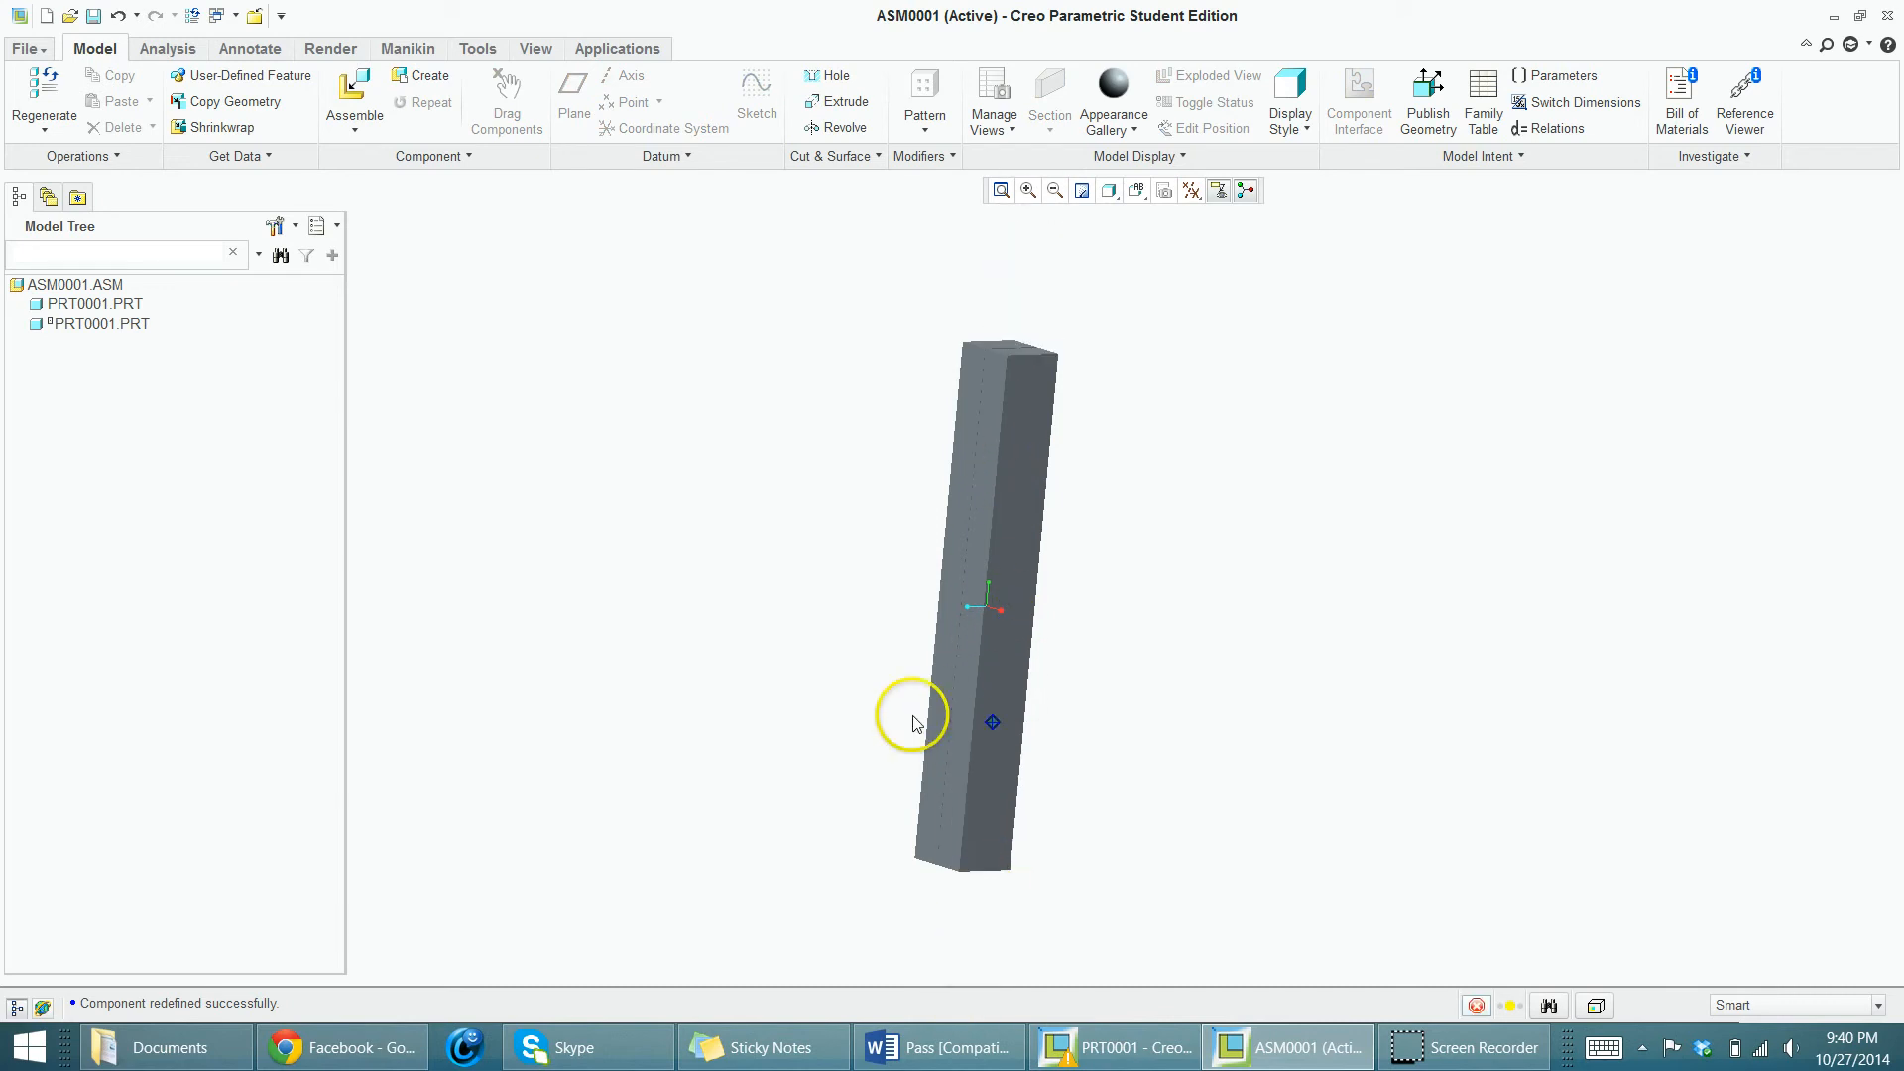
middle_click(952, 713)
- Create a new Design assembly named asm0002 with the default template and maximize its window
left_click(45, 17)
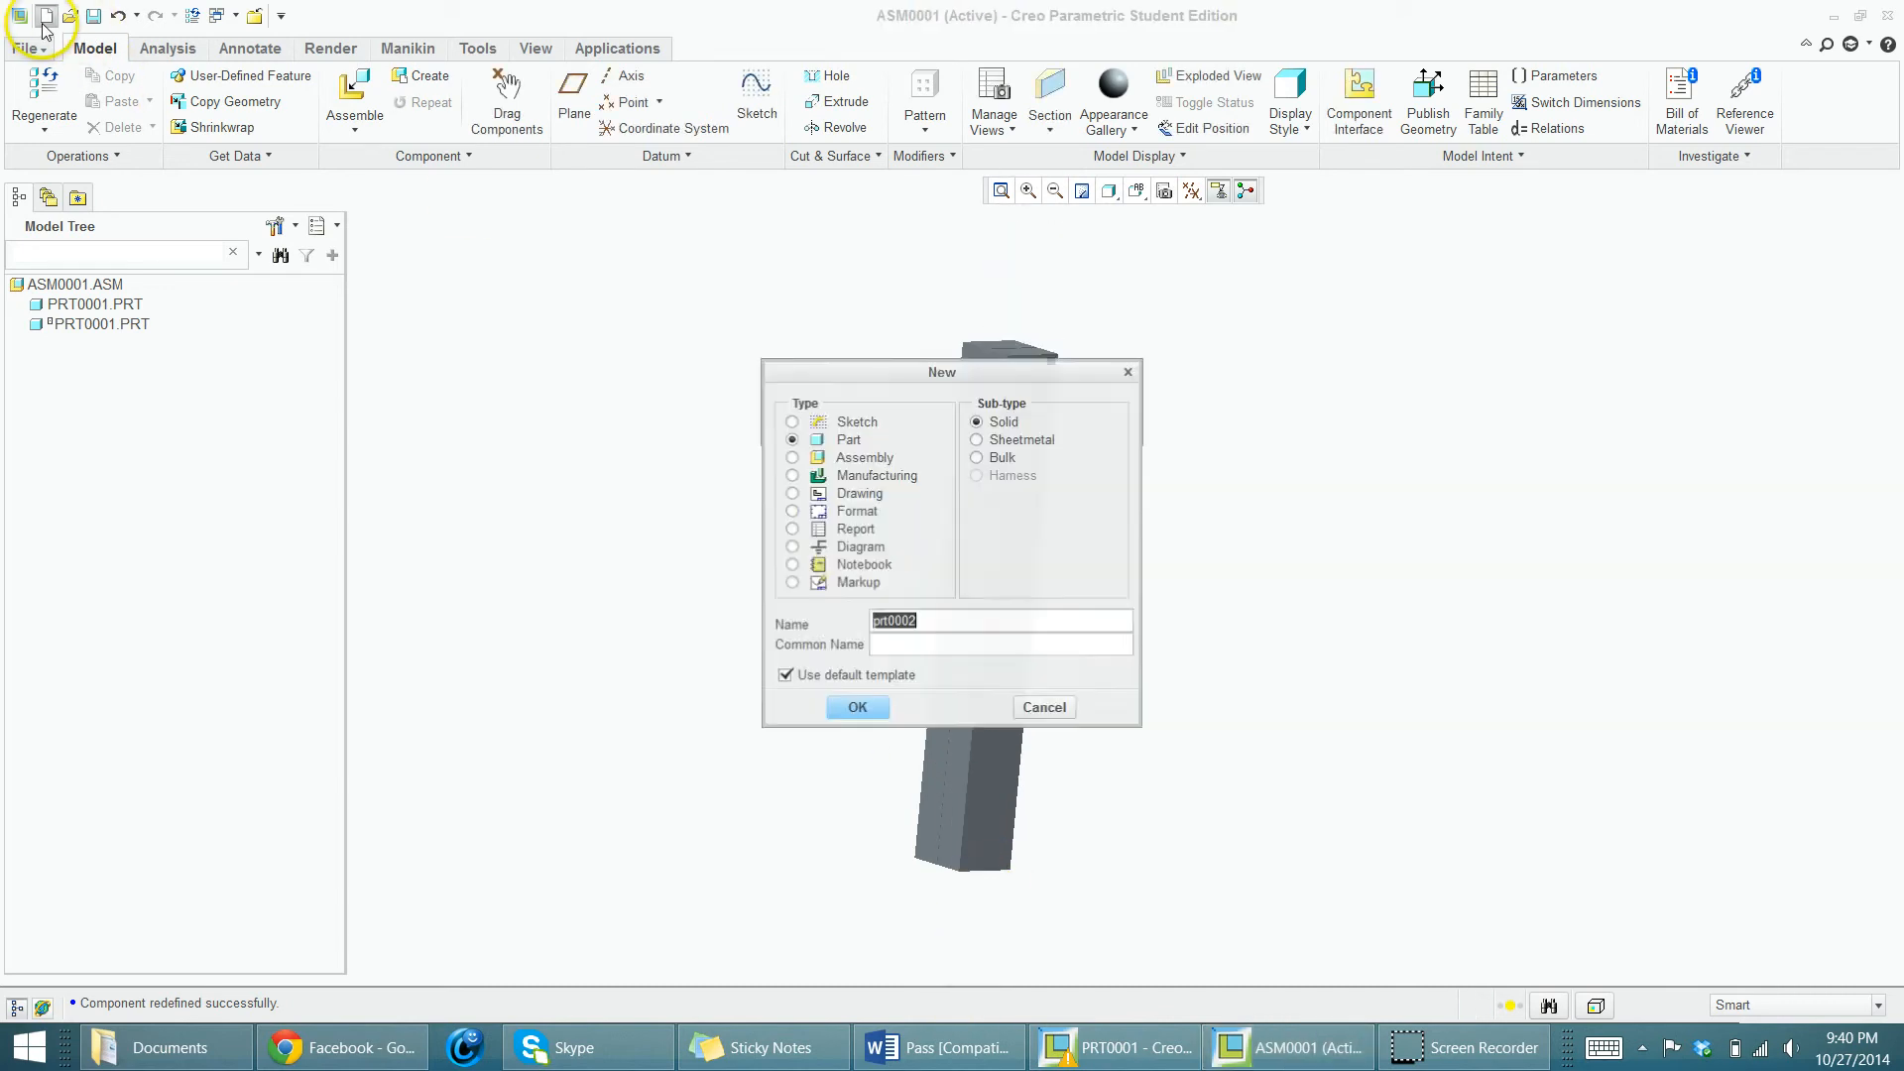
left_click(791, 457)
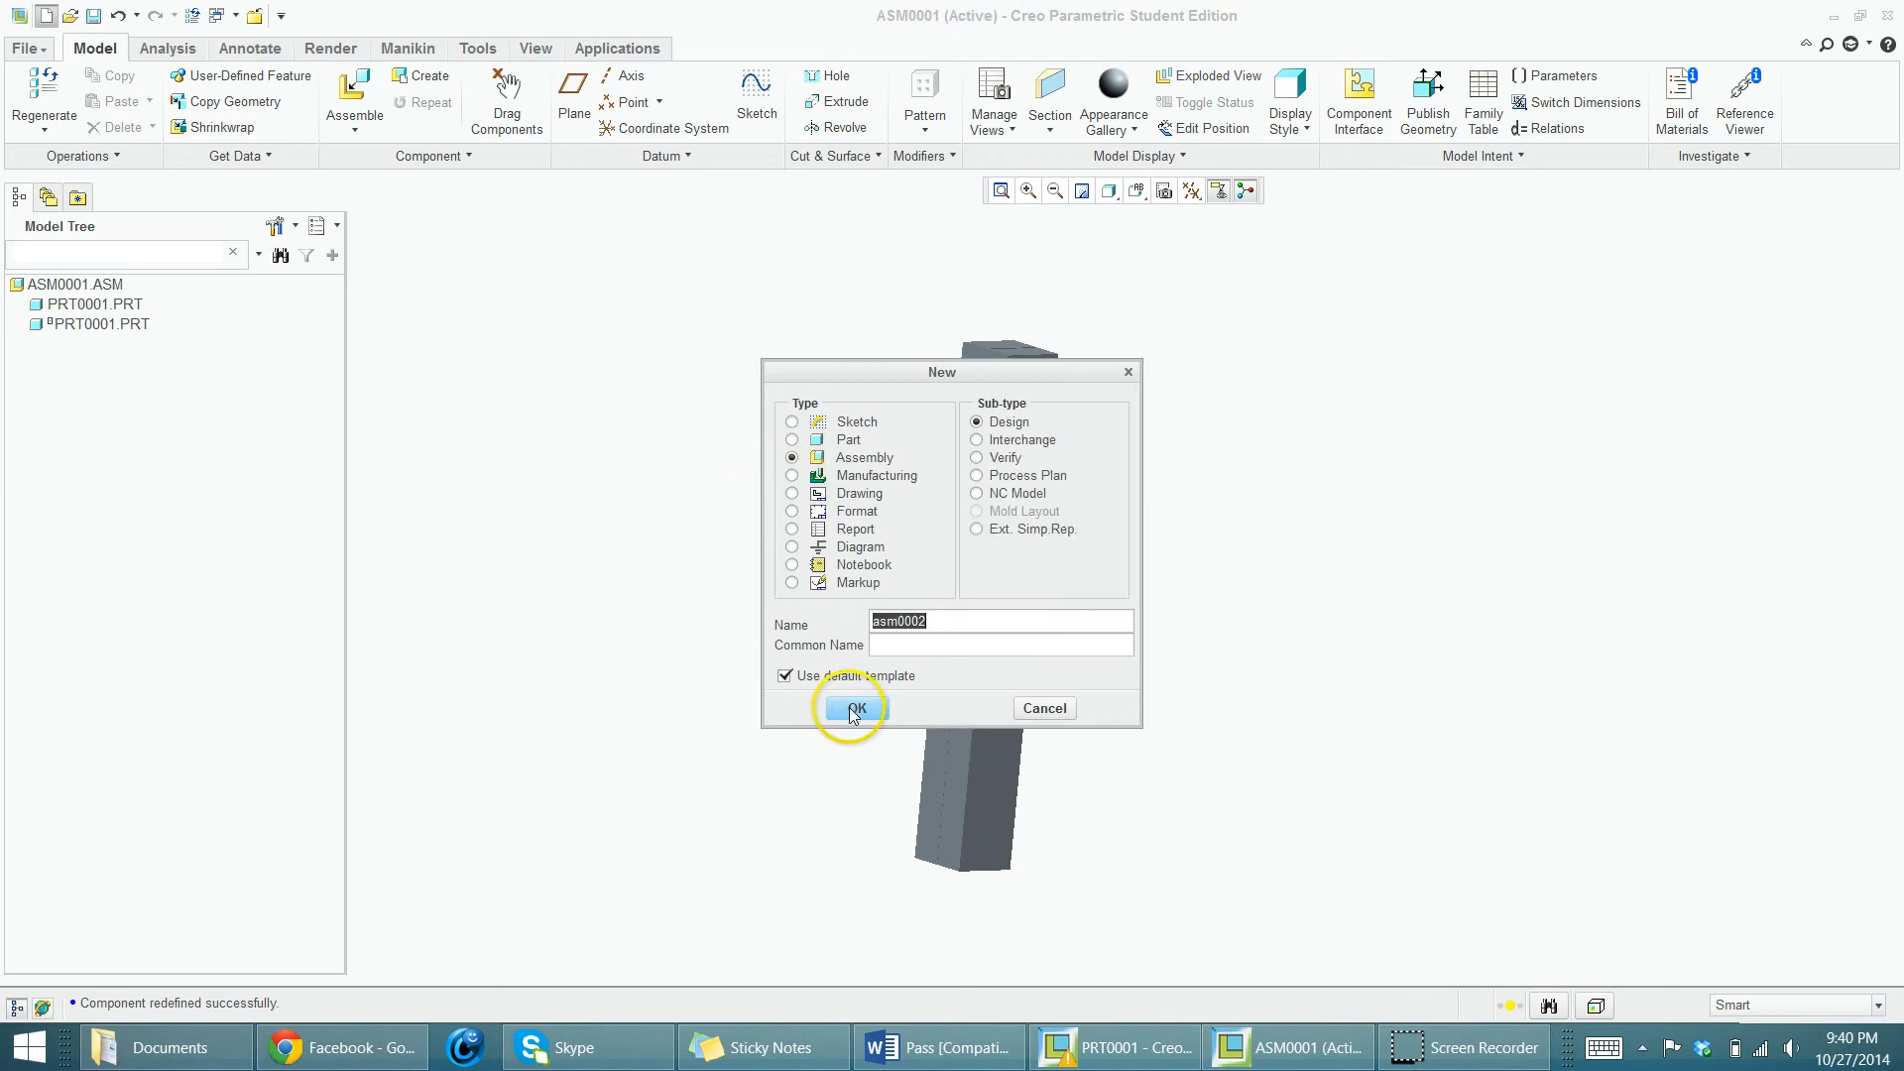
left_click(855, 708)
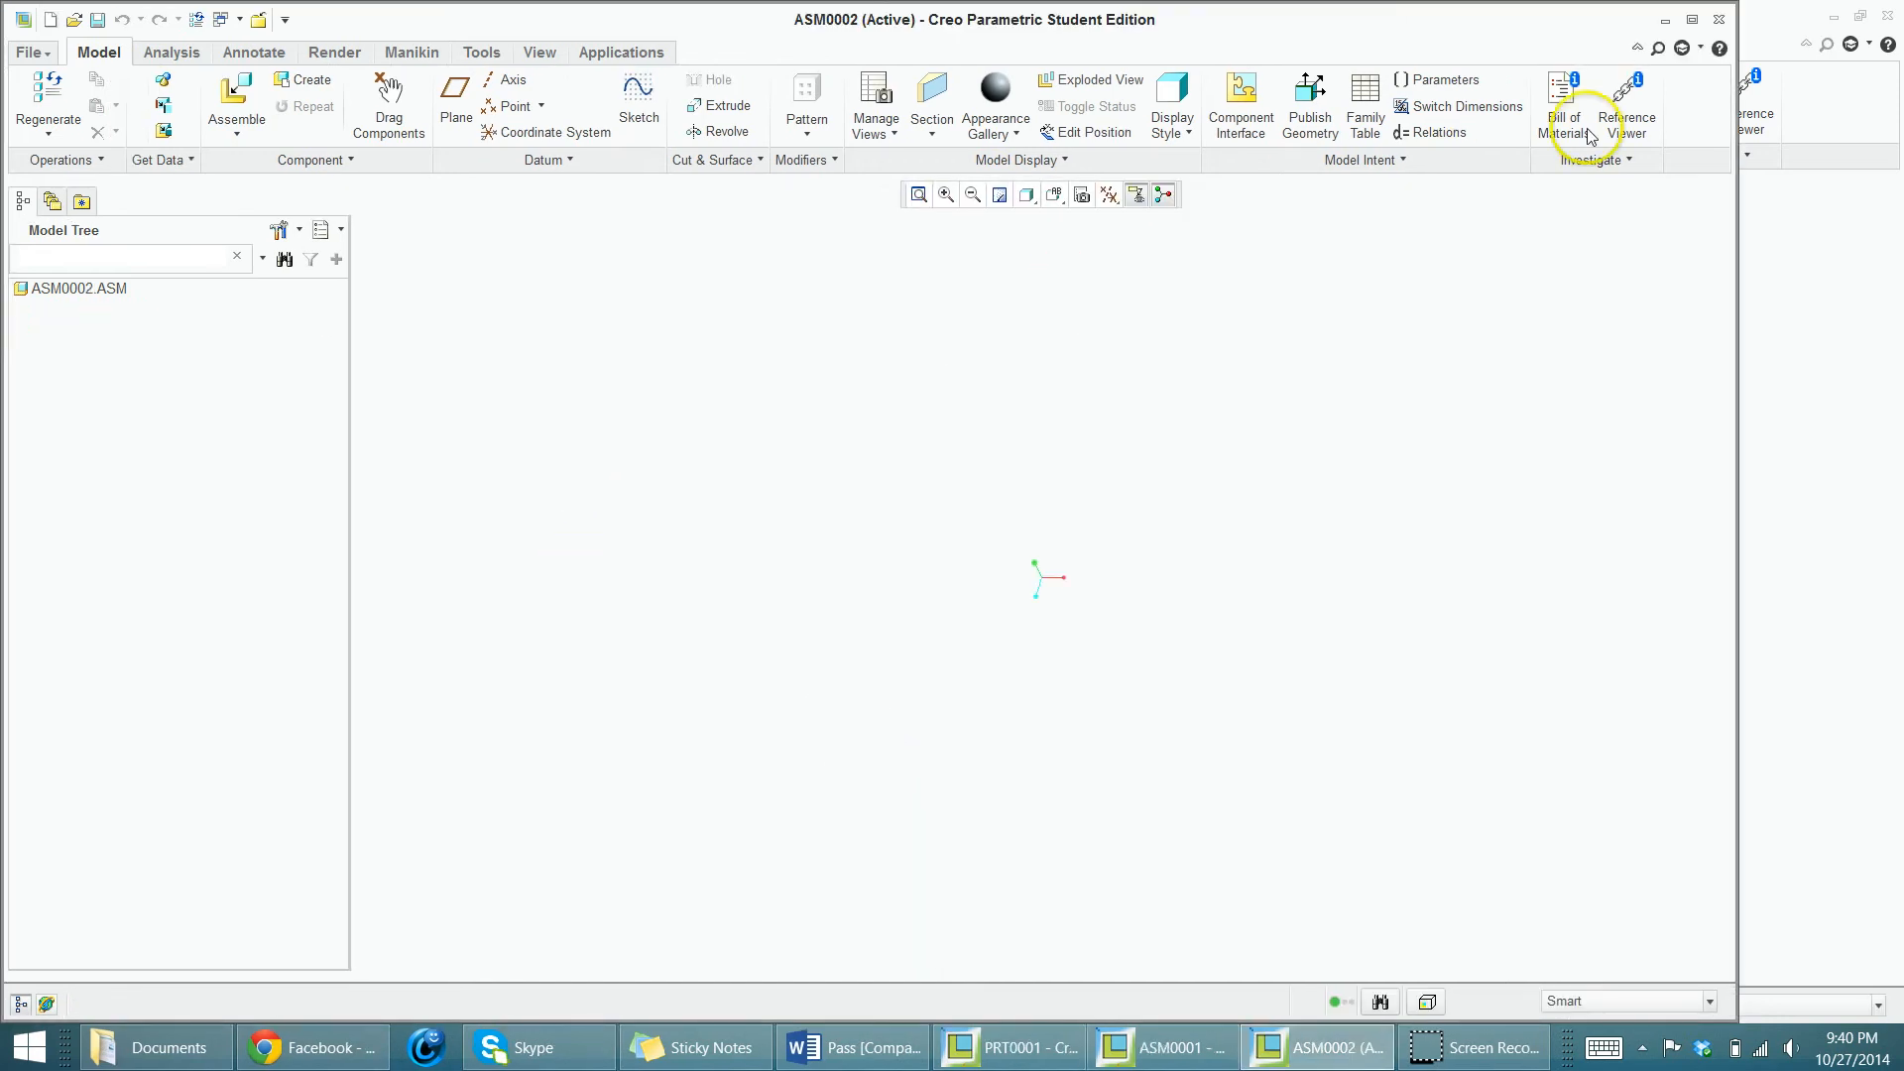
left_click(1691, 20)
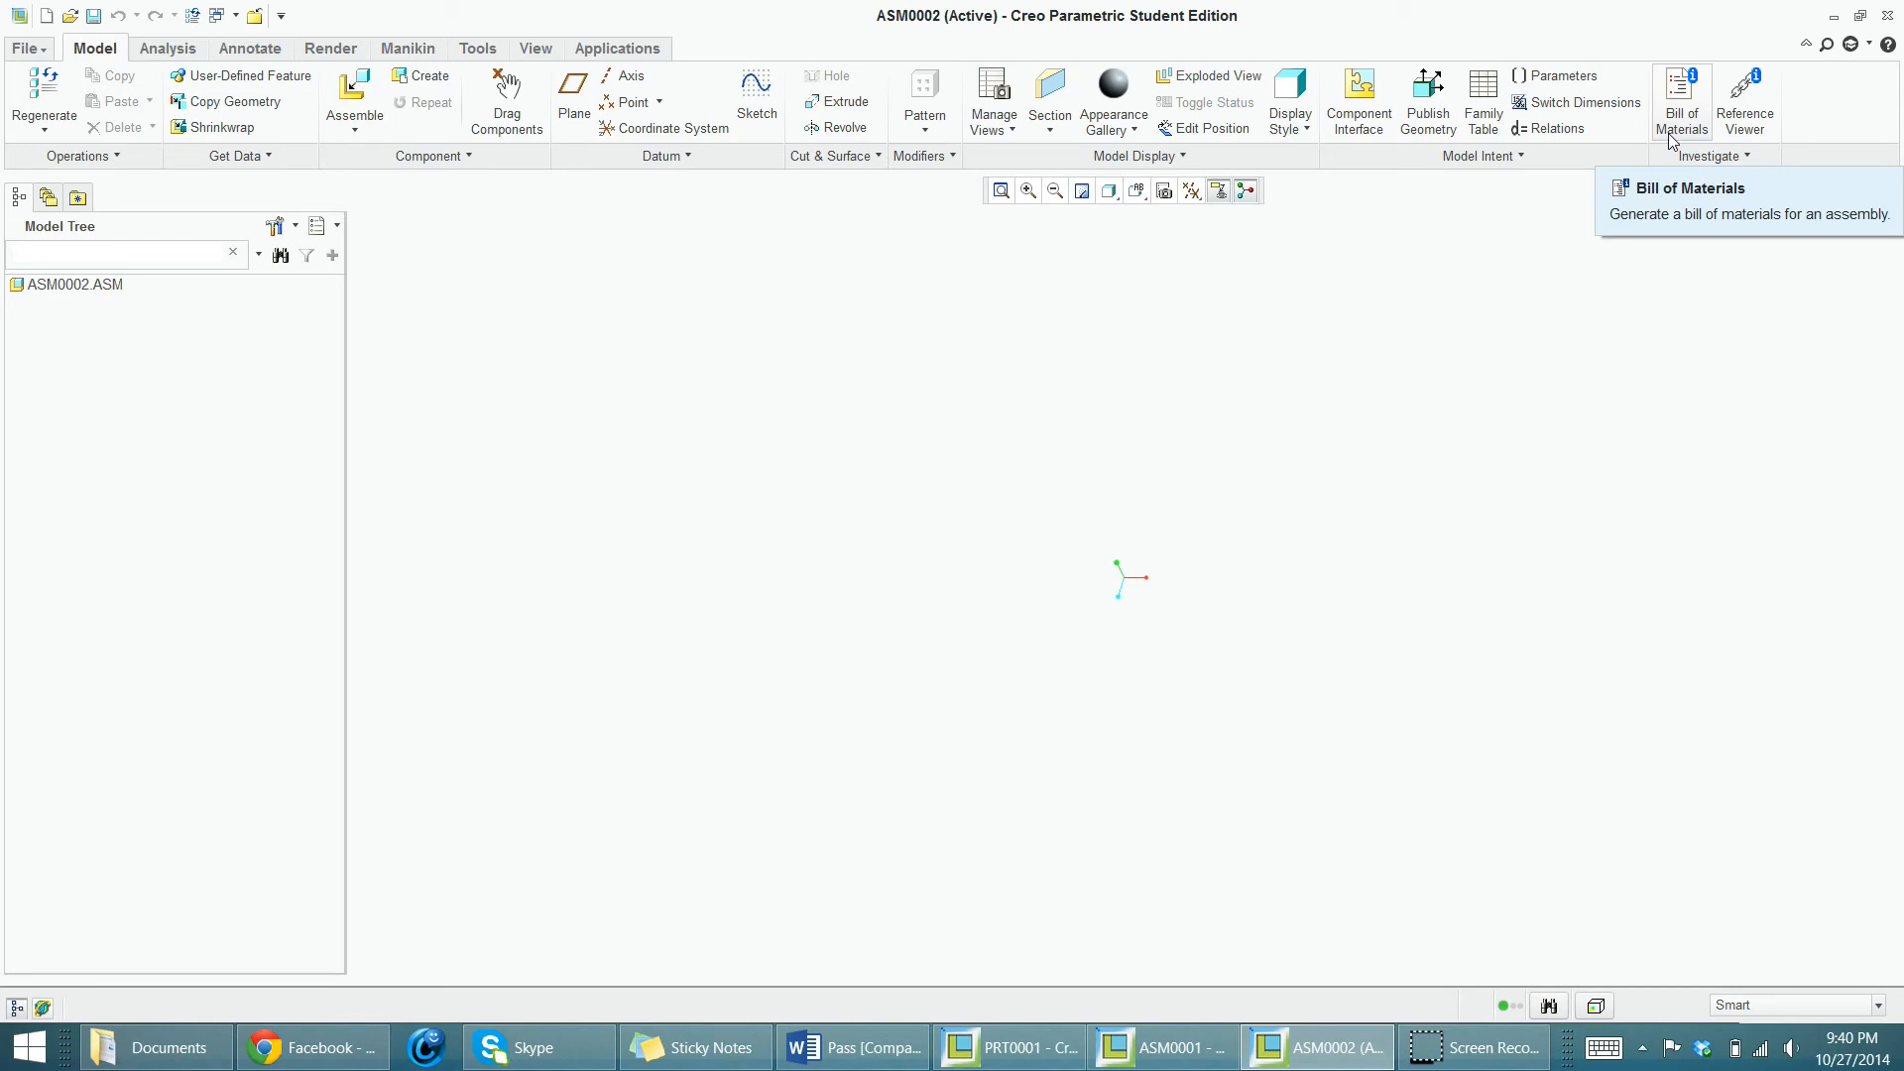
- Assemble prt0001.prt as the first component and fix it with the Default constraint
left_click(349, 96)
left_click(756, 526)
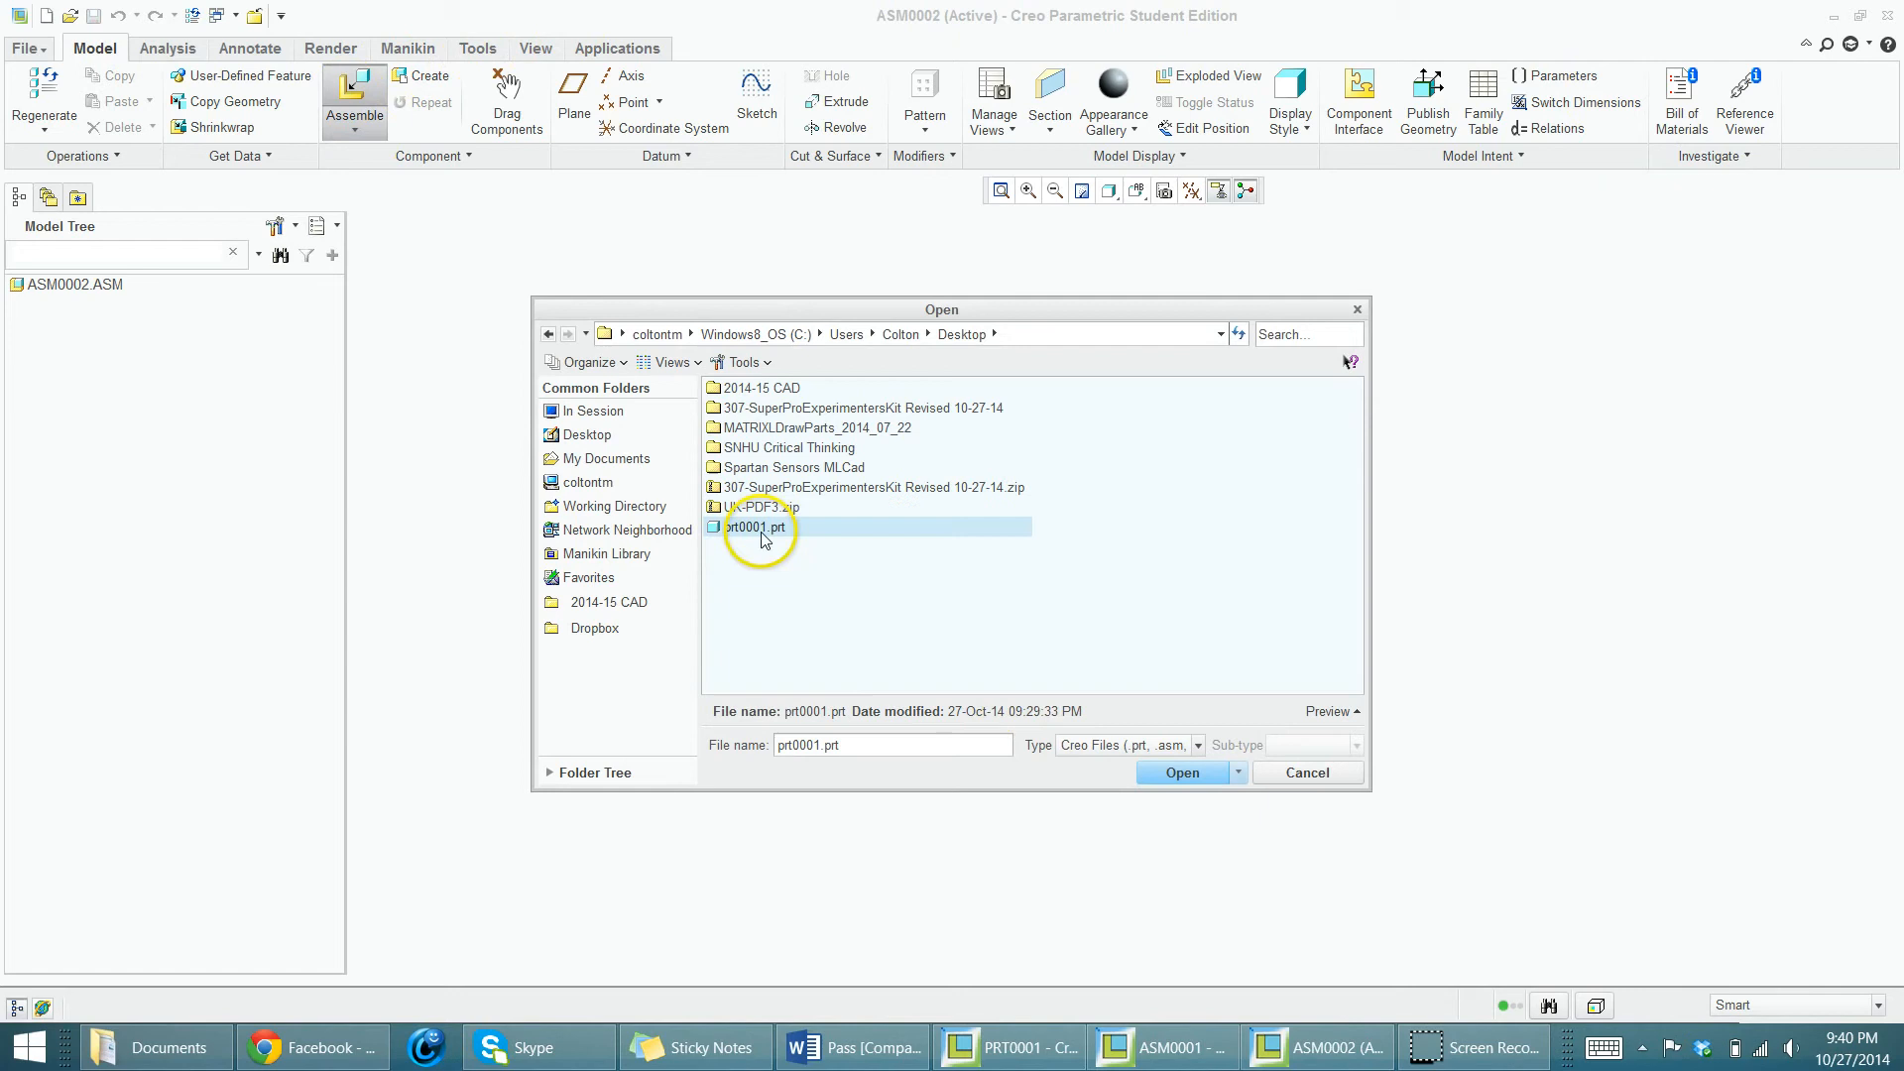
left_click(1165, 772)
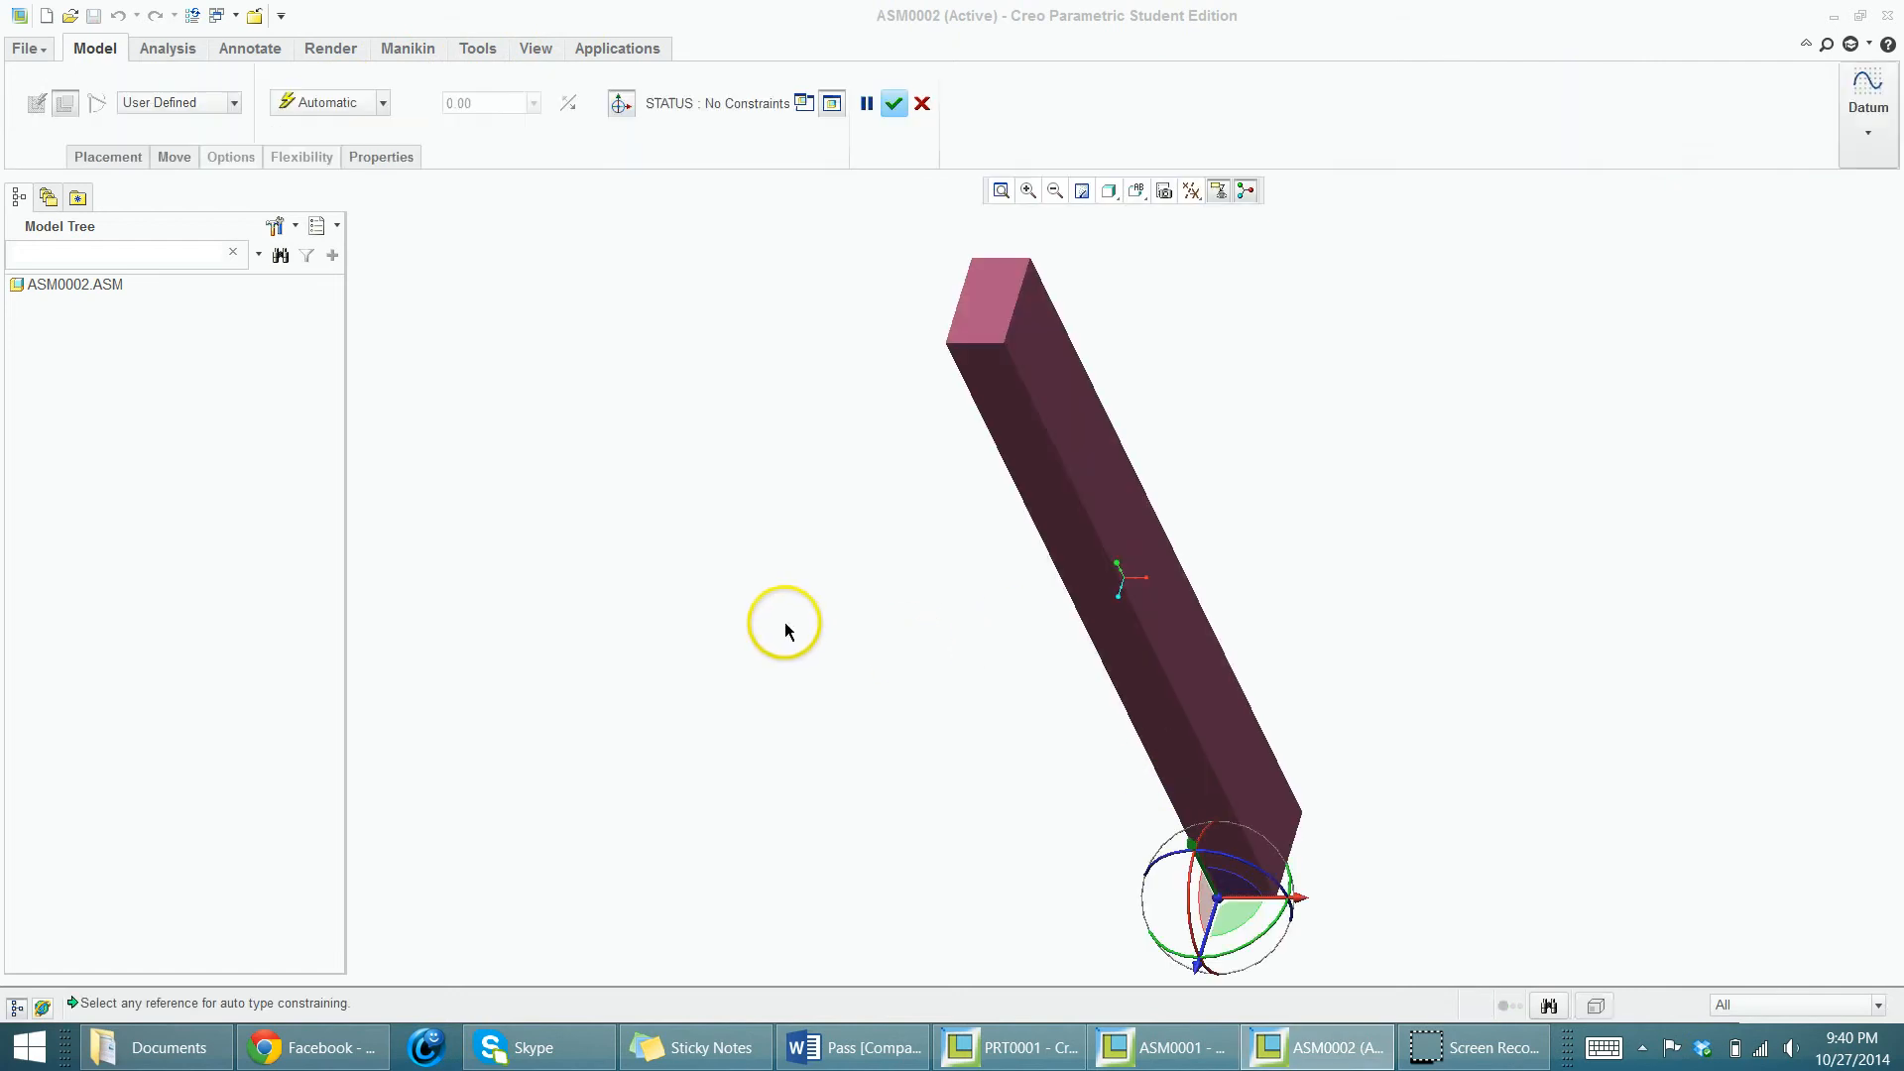
right_click(740, 528)
left_click(675, 786)
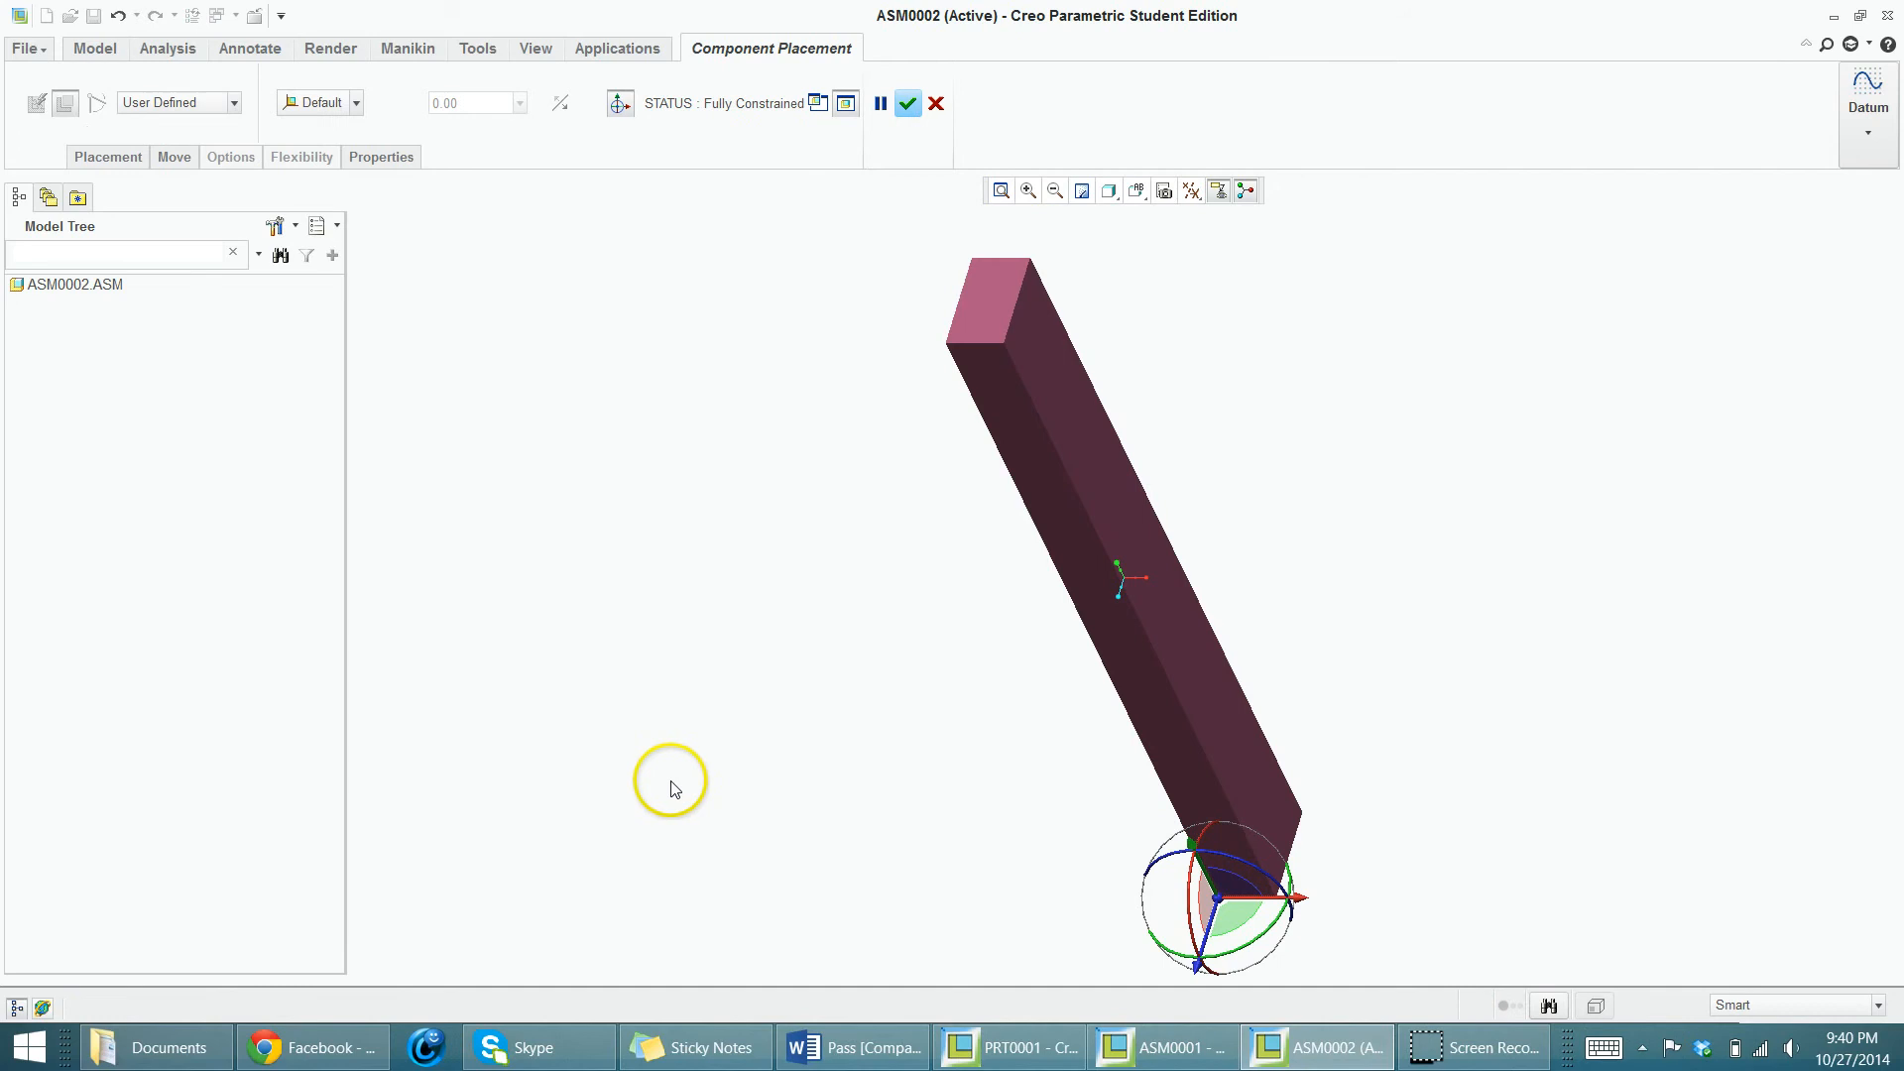
left_click(905, 103)
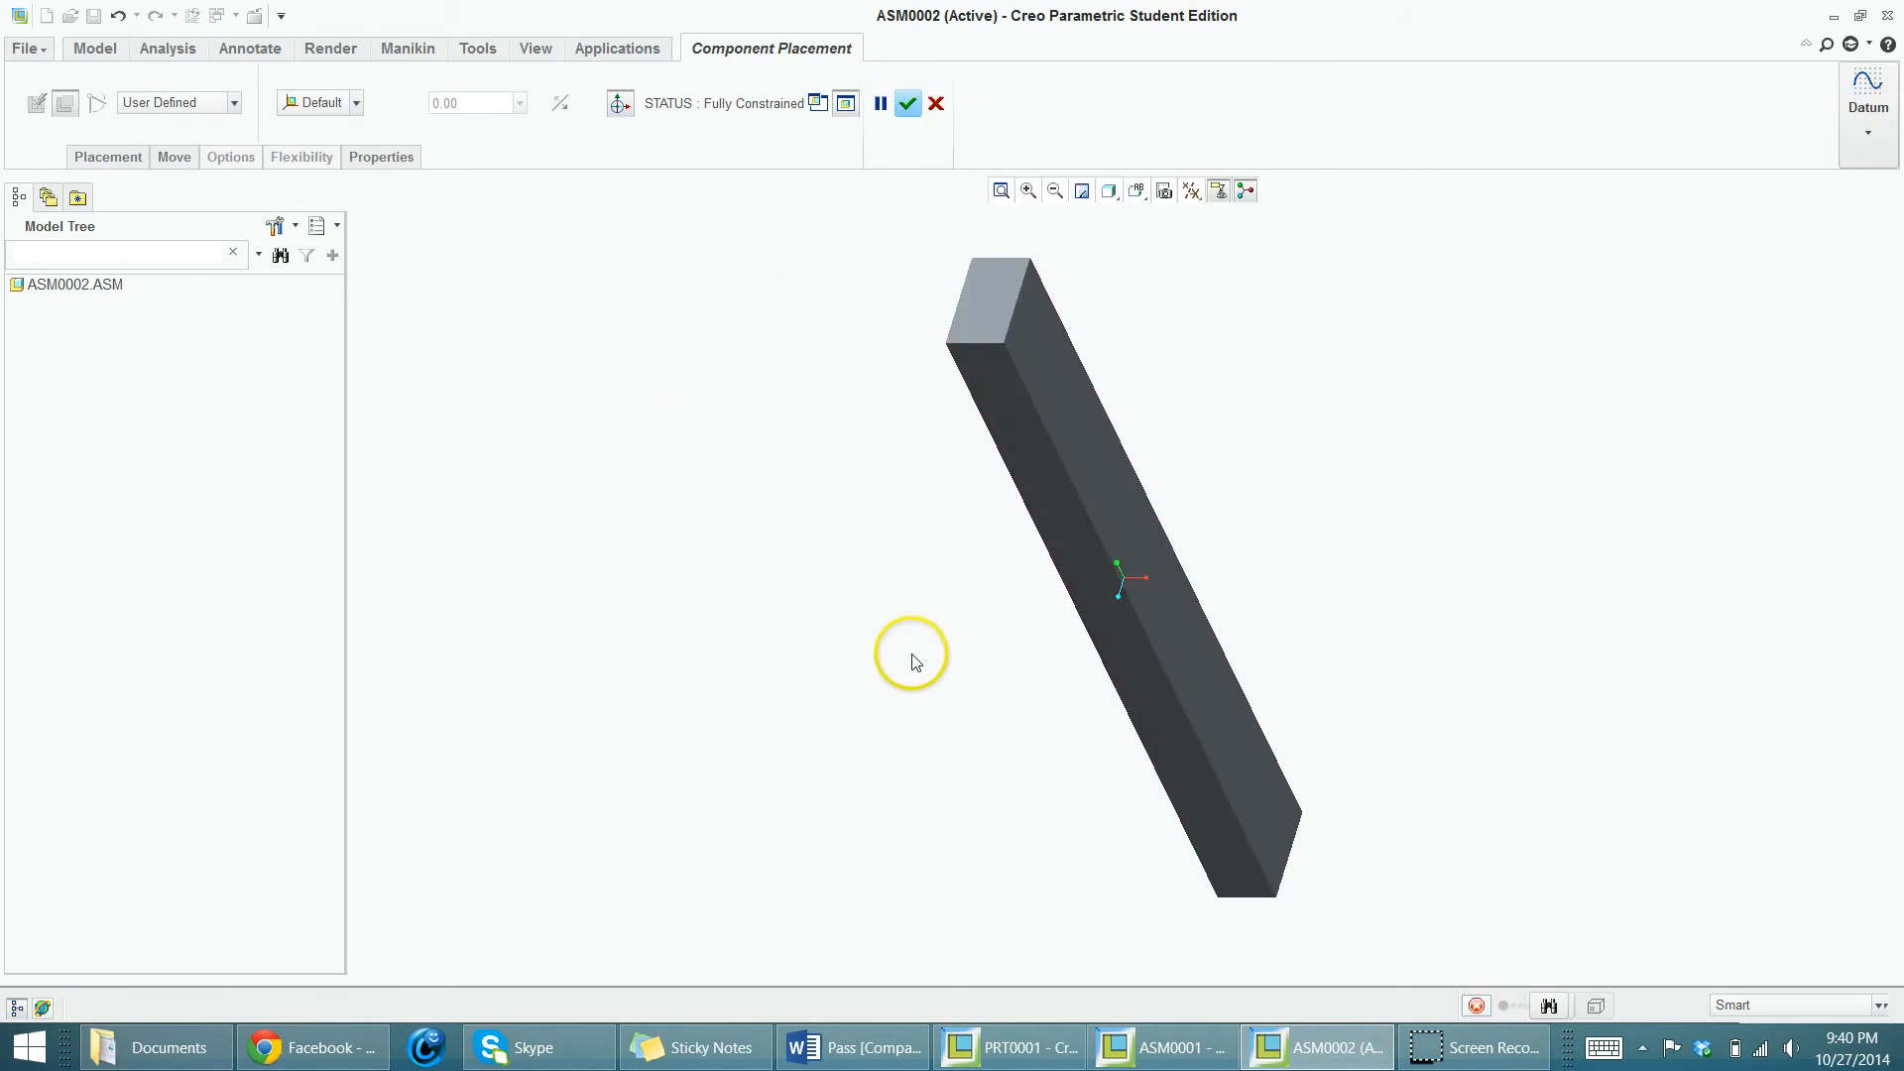
- Bring a second copy of prt0001.prt into the assembly for placement
mouse_move(905, 654)
middle_mouse_down()
mouse_move(912, 639)
mouse_move(777, 599)
middle_mouse_up()
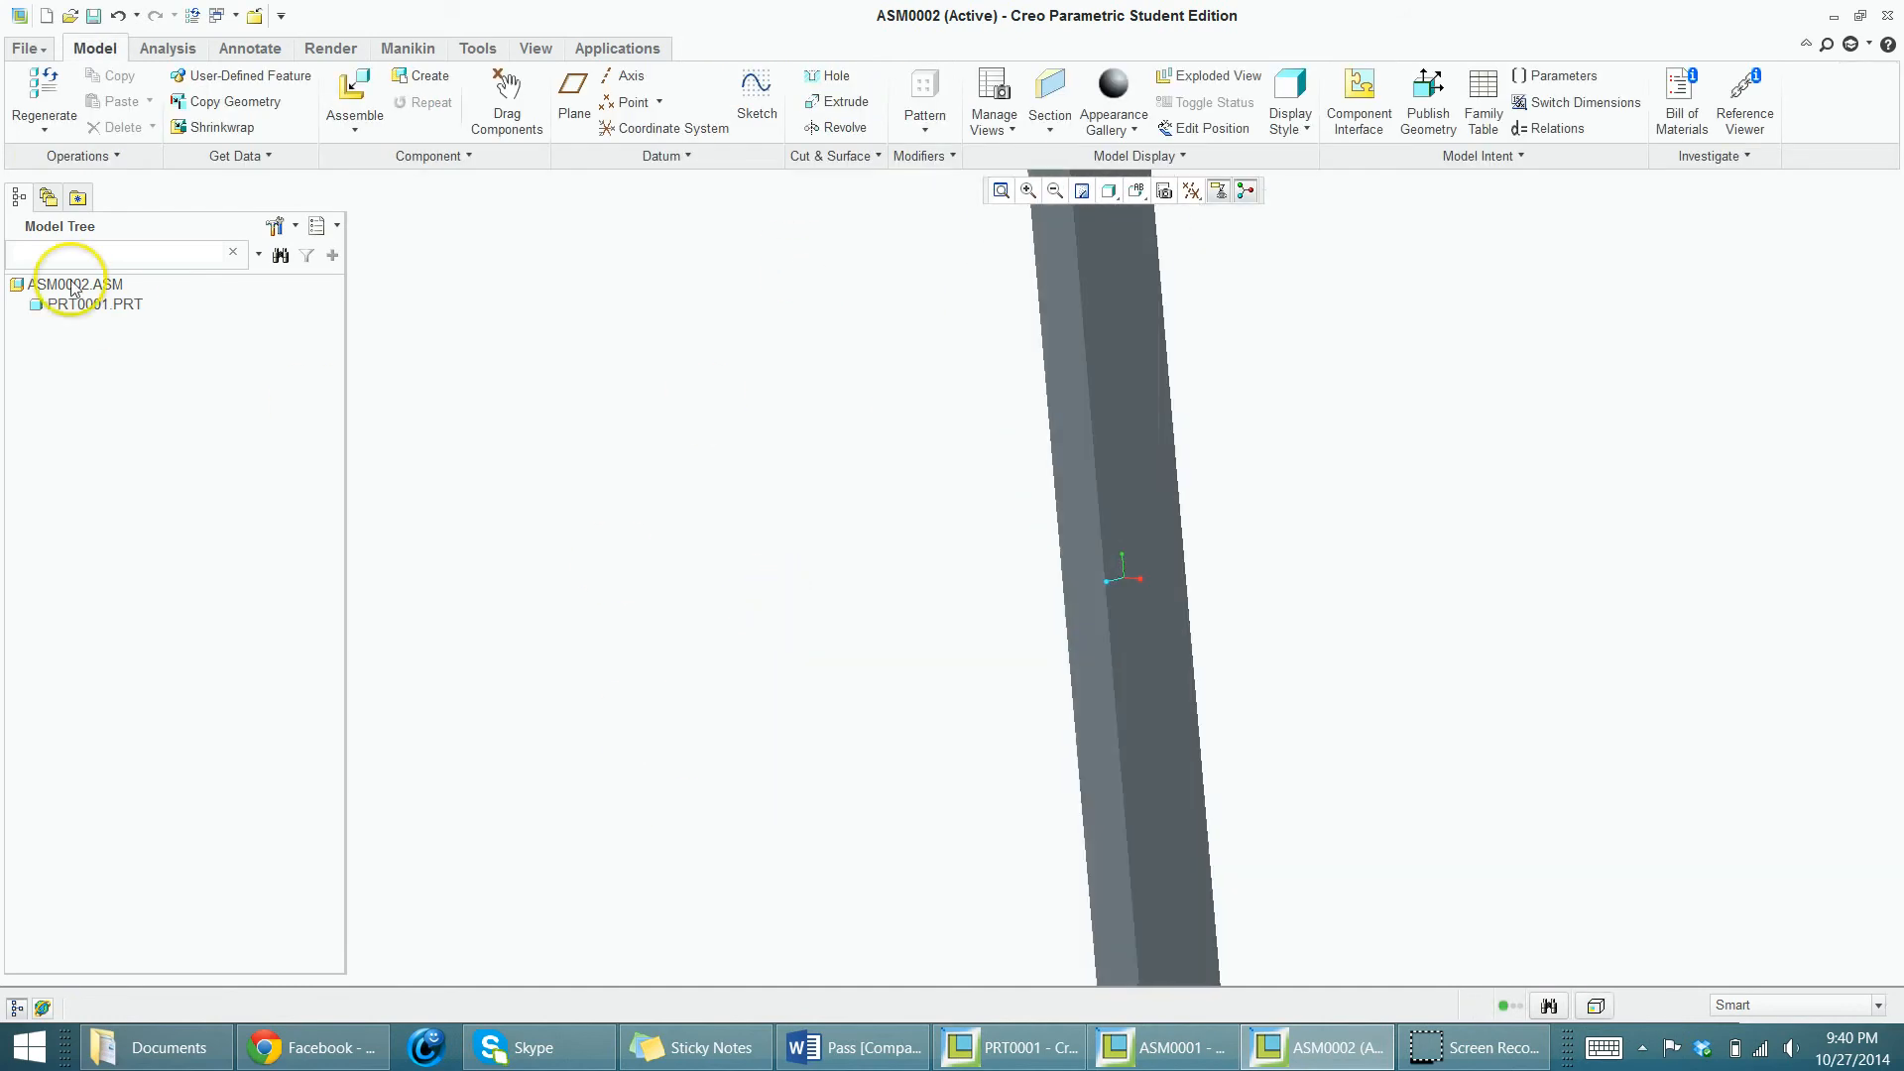
left_click(354, 91)
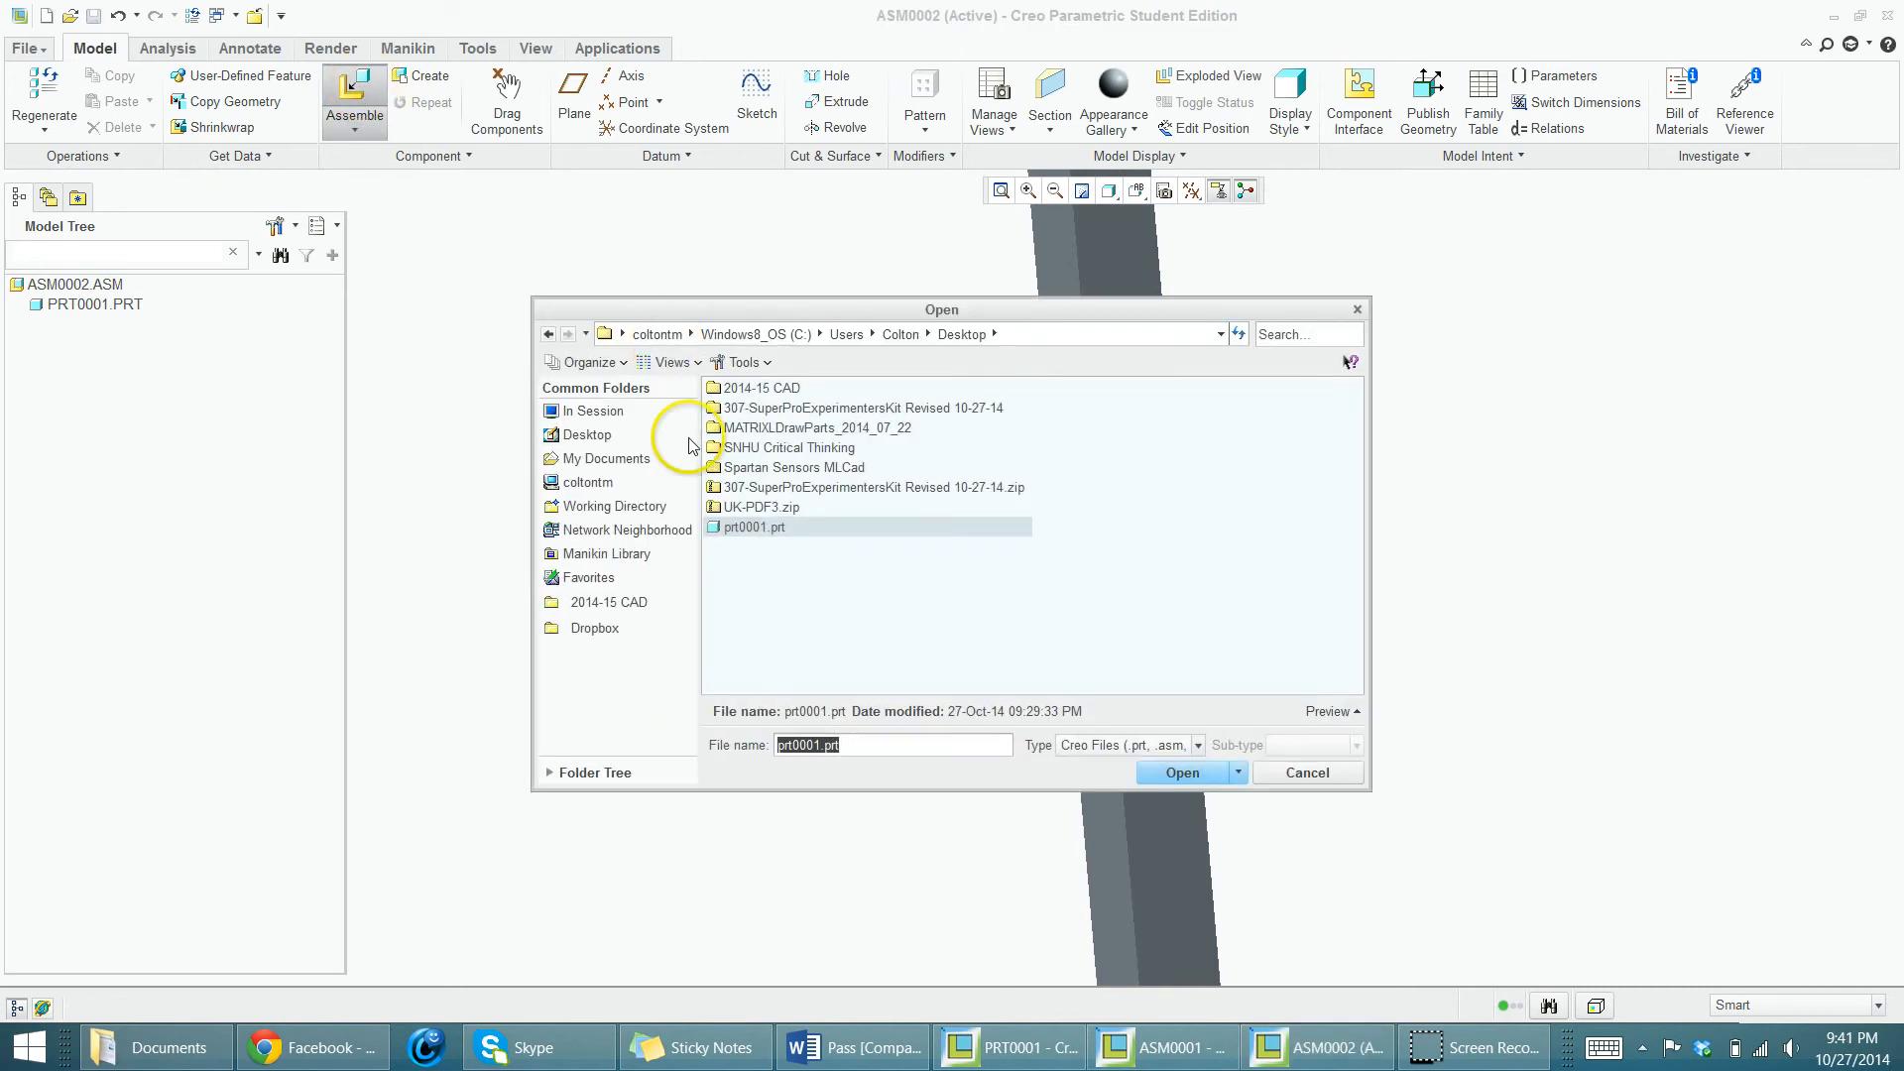
left_click(1195, 770)
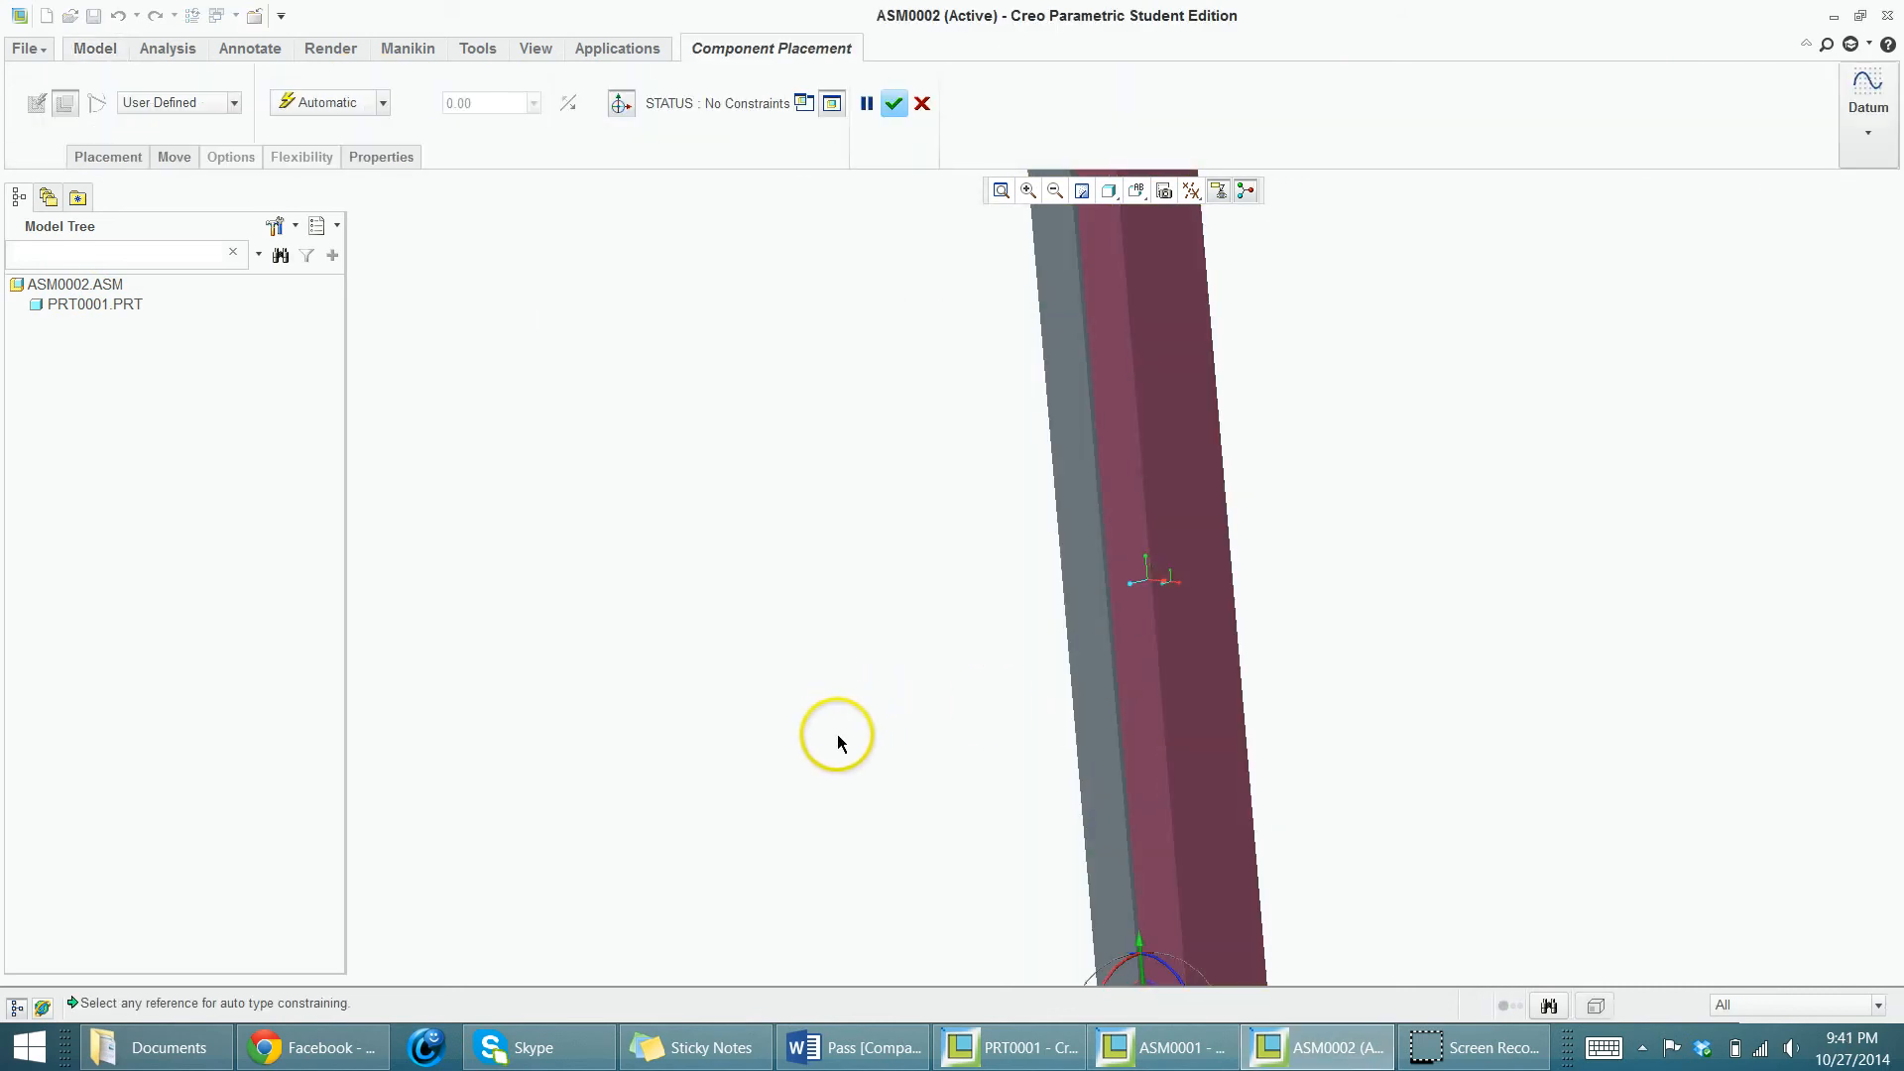
- Move and rotate the unplaced second bar freely until it lies diagonally across the first bar
middle_click_drag(861, 747, 870, 754)
scroll(870, 755, "down", 3)
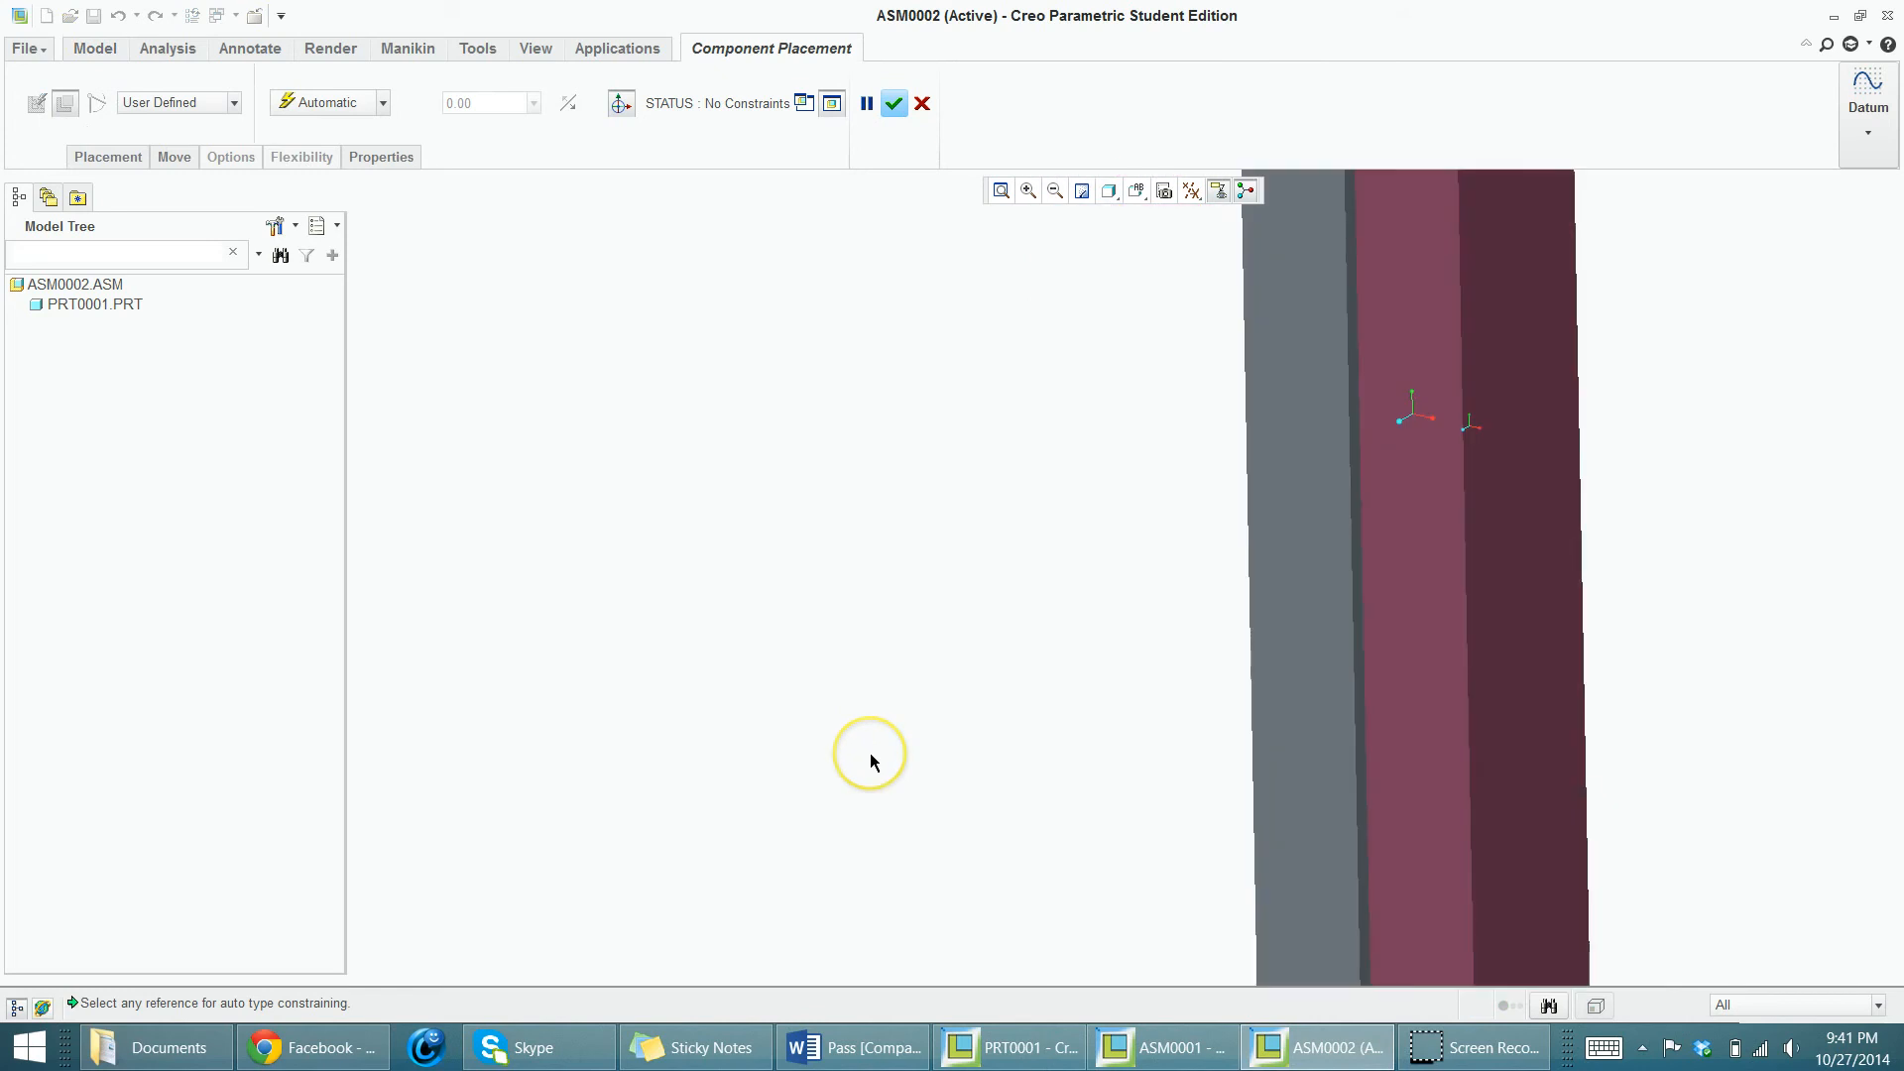
scroll(868, 756, "up", 3)
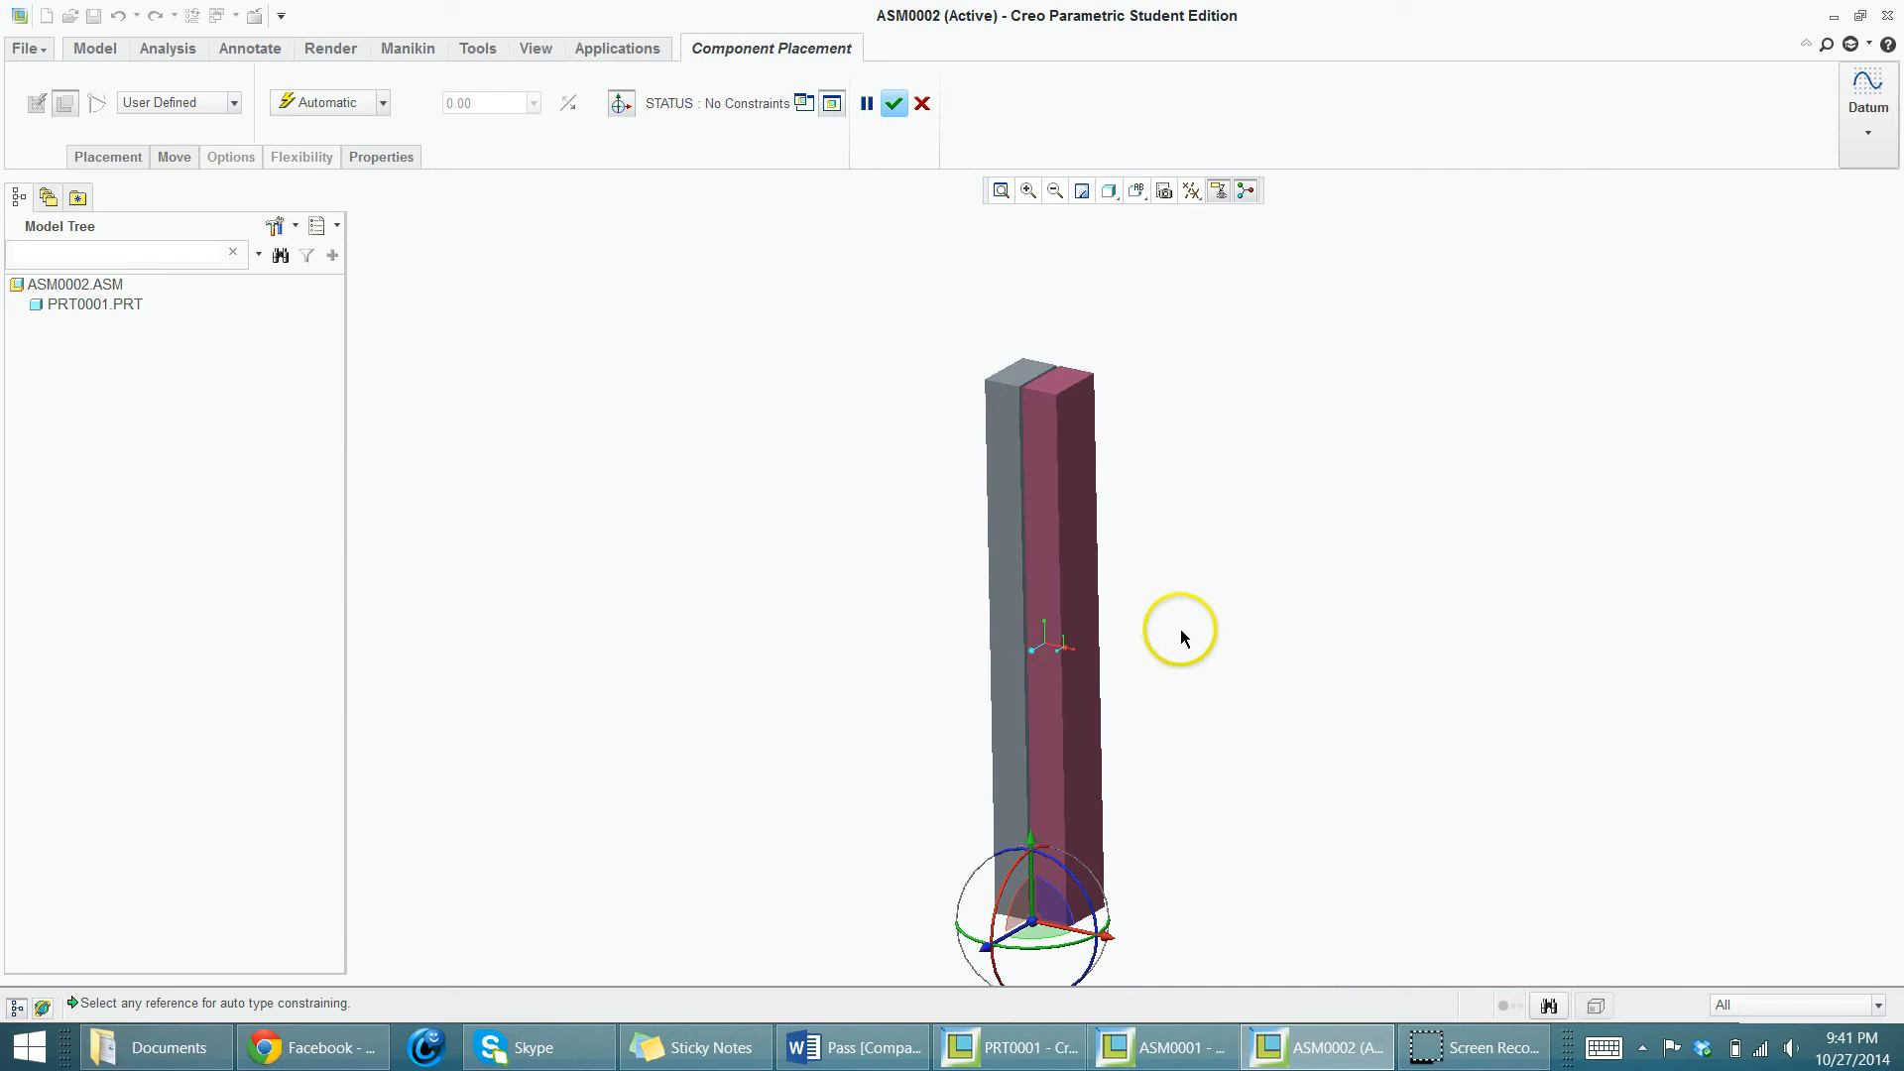
middle_click_drag(1084, 672, 1209, 656)
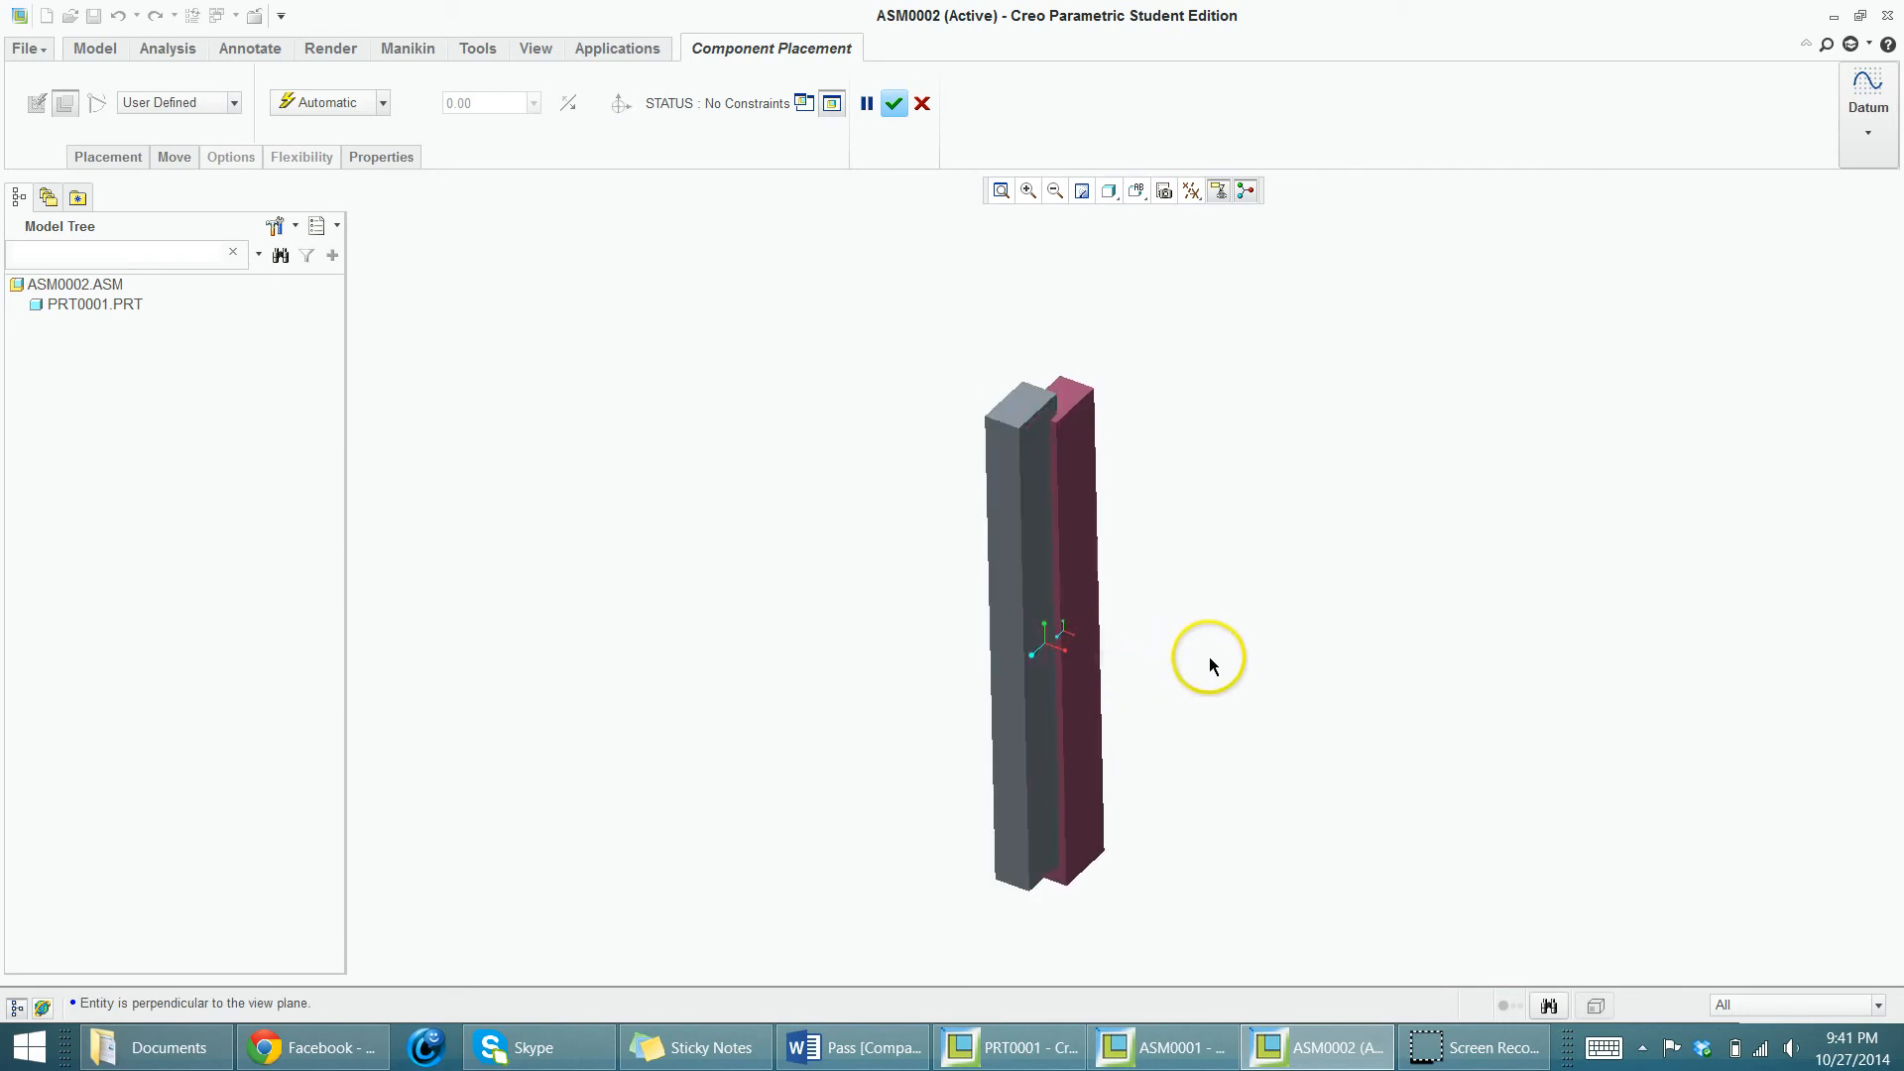
mouse_move(1209, 656)
left_mouse_down()
mouse_move(1323, 451)
mouse_move(1223, 628)
left_mouse_up()
left_click_drag(1126, 853, 1127, 863)
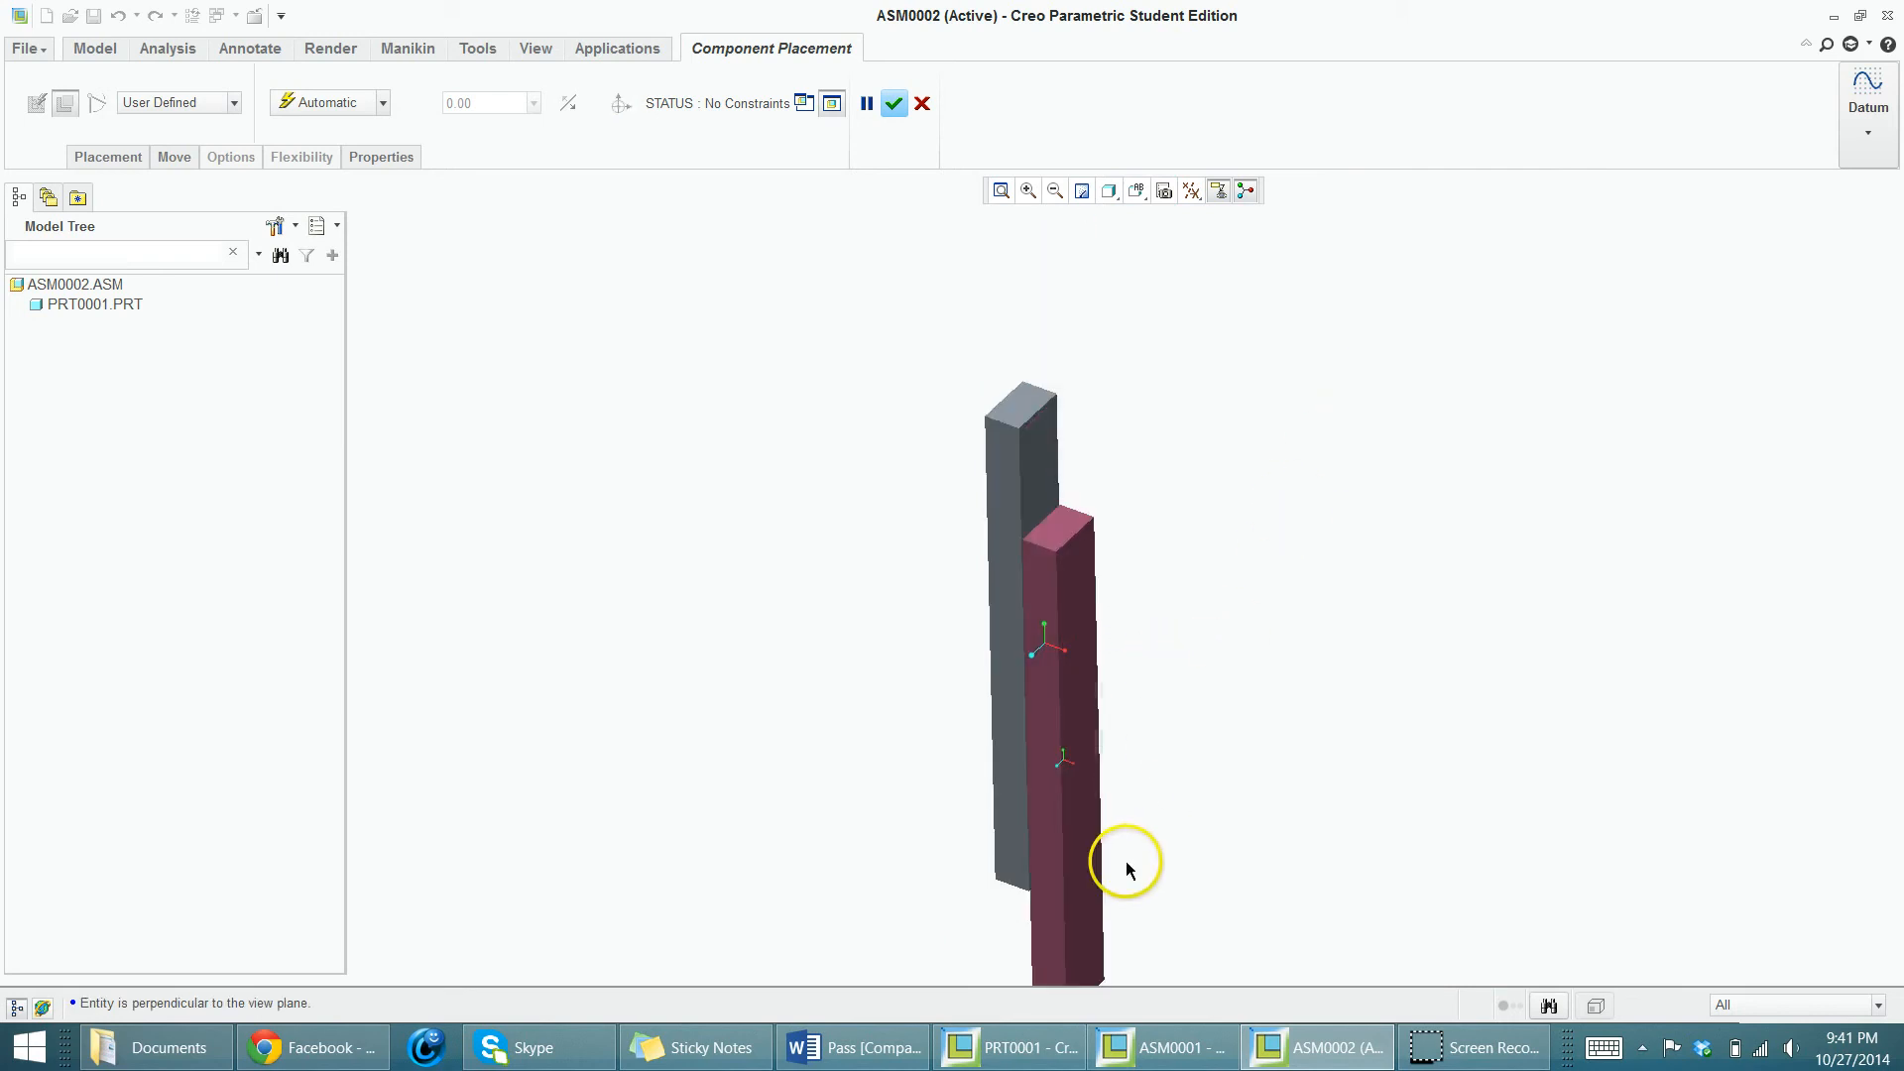
middle_click_drag(1127, 863, 1115, 833)
middle_click_drag(1087, 511, 1163, 519)
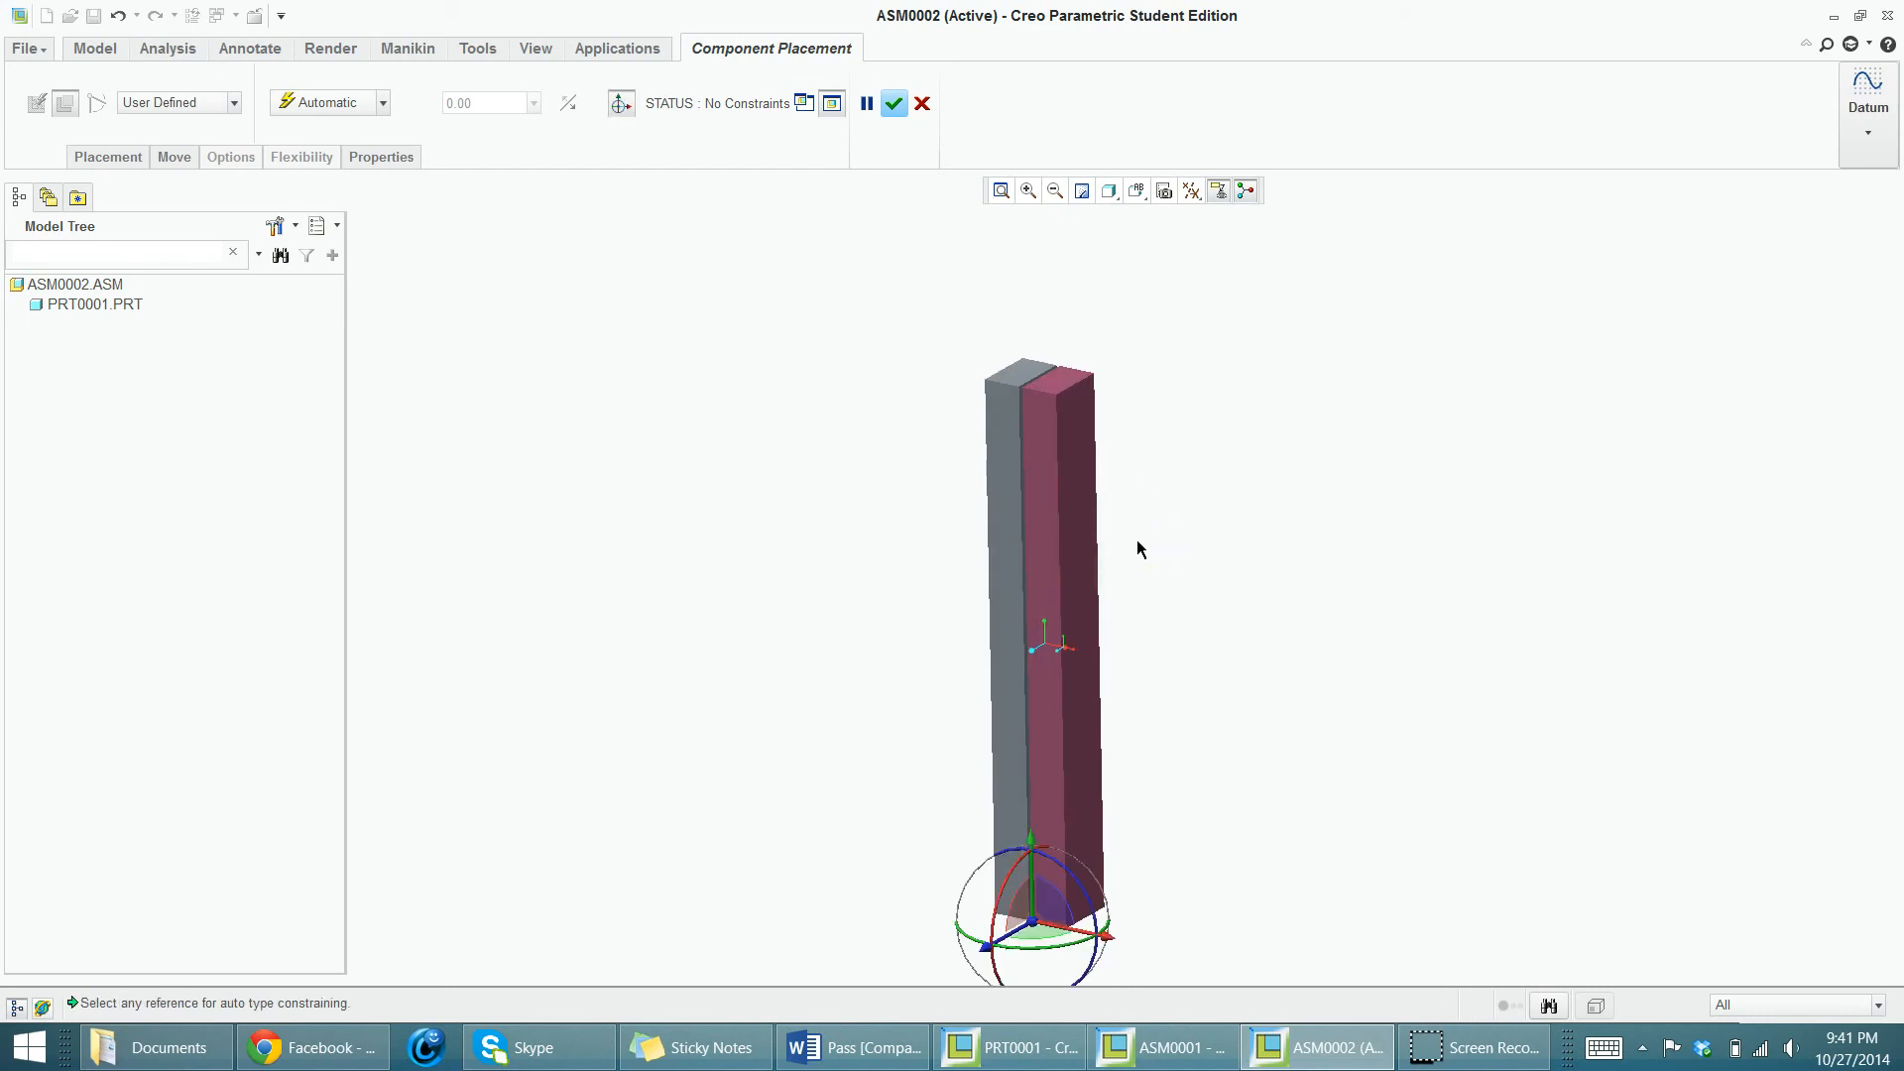
middle_click_drag(1082, 578, 1192, 508)
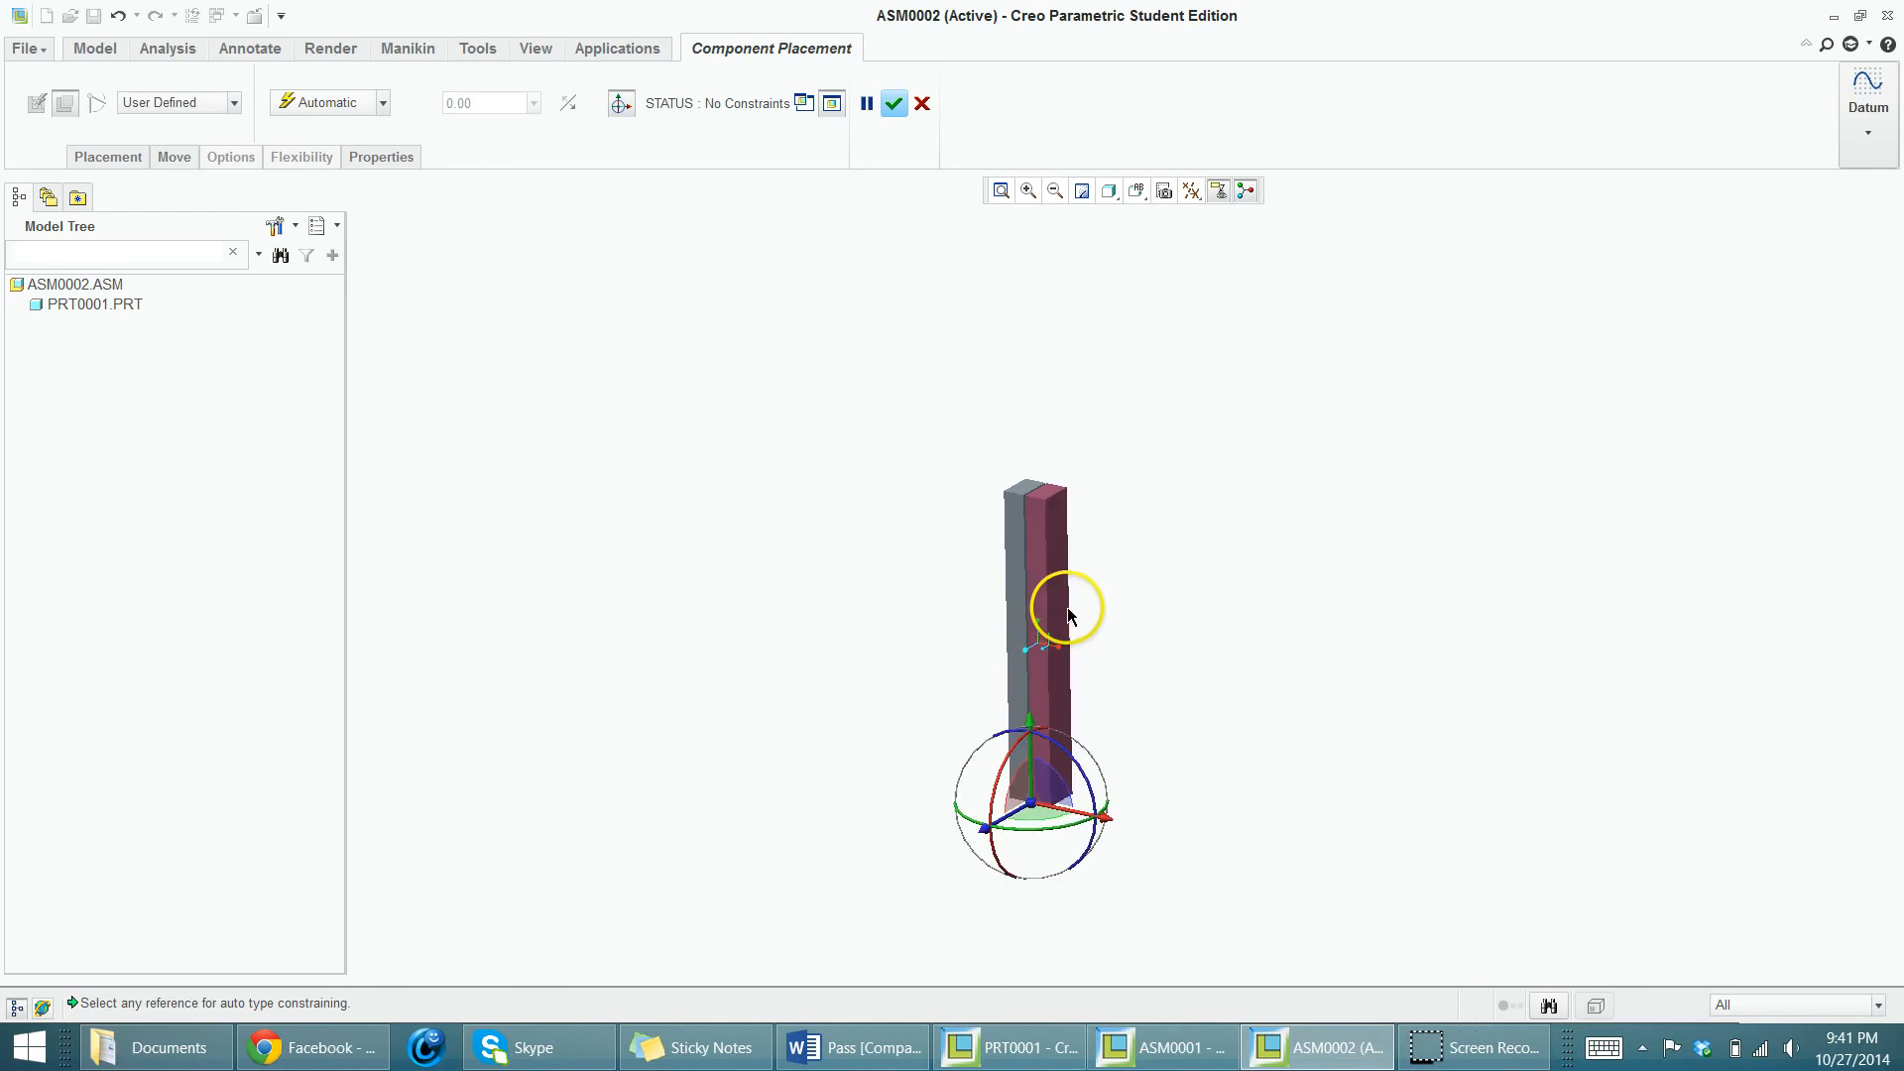
middle_click_drag(1066, 608, 1140, 641, "ctrl+alt")
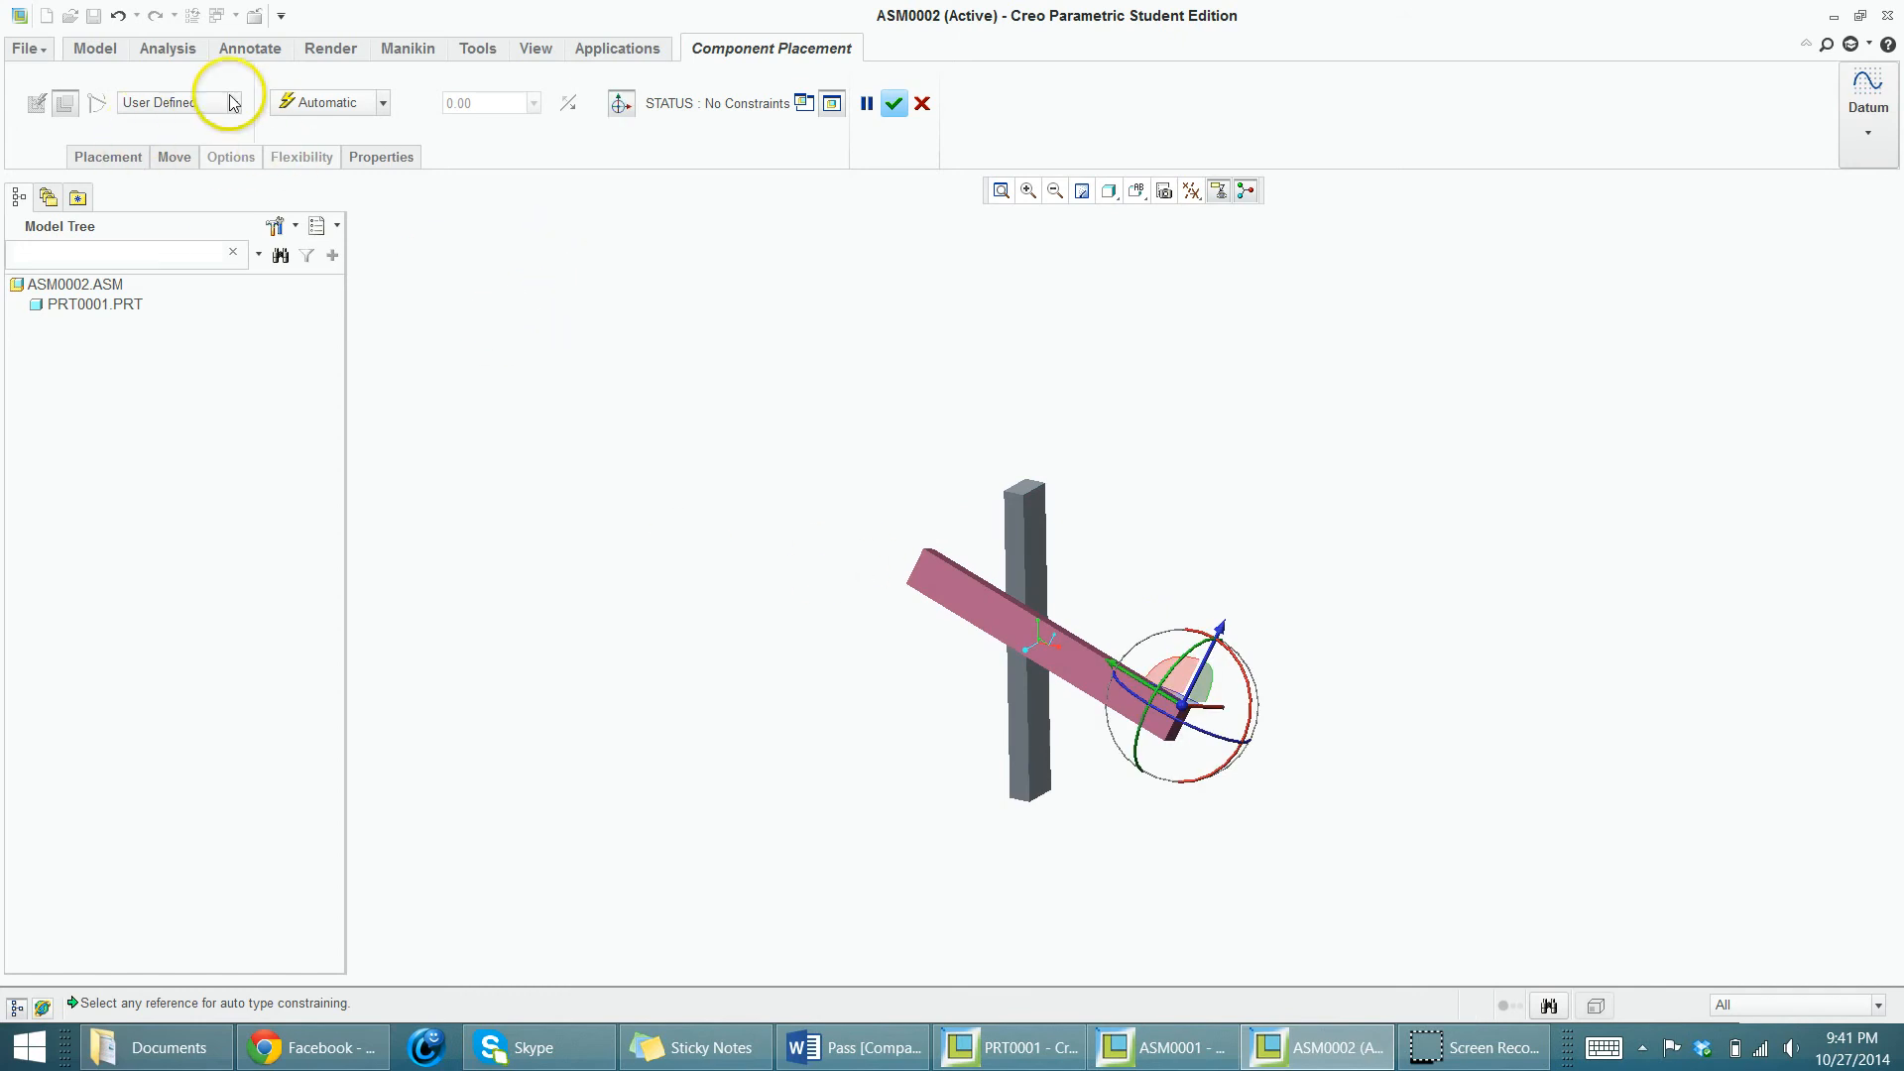
- Add a Planar connection making the second bar's broad face coincident with the upright bar's dark side face, and flip its orientation
left_click(193, 105)
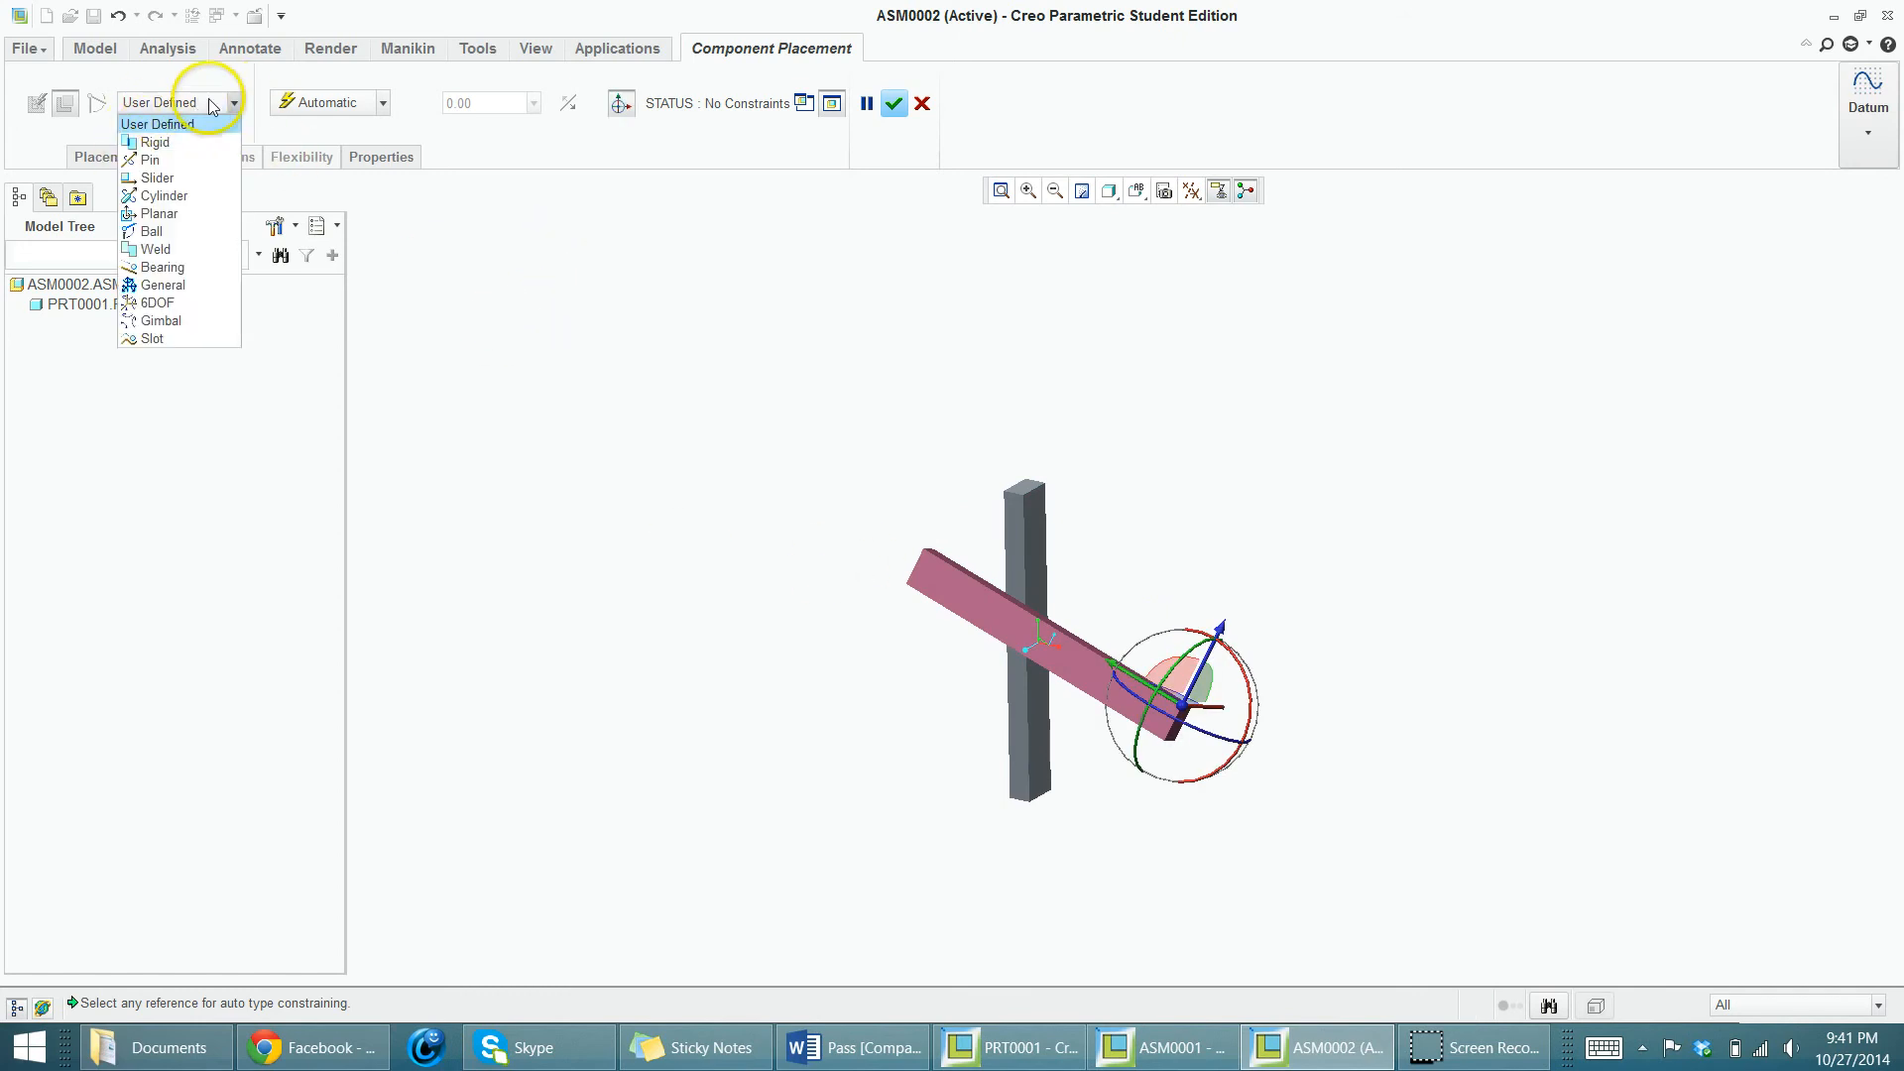
left_click(190, 214)
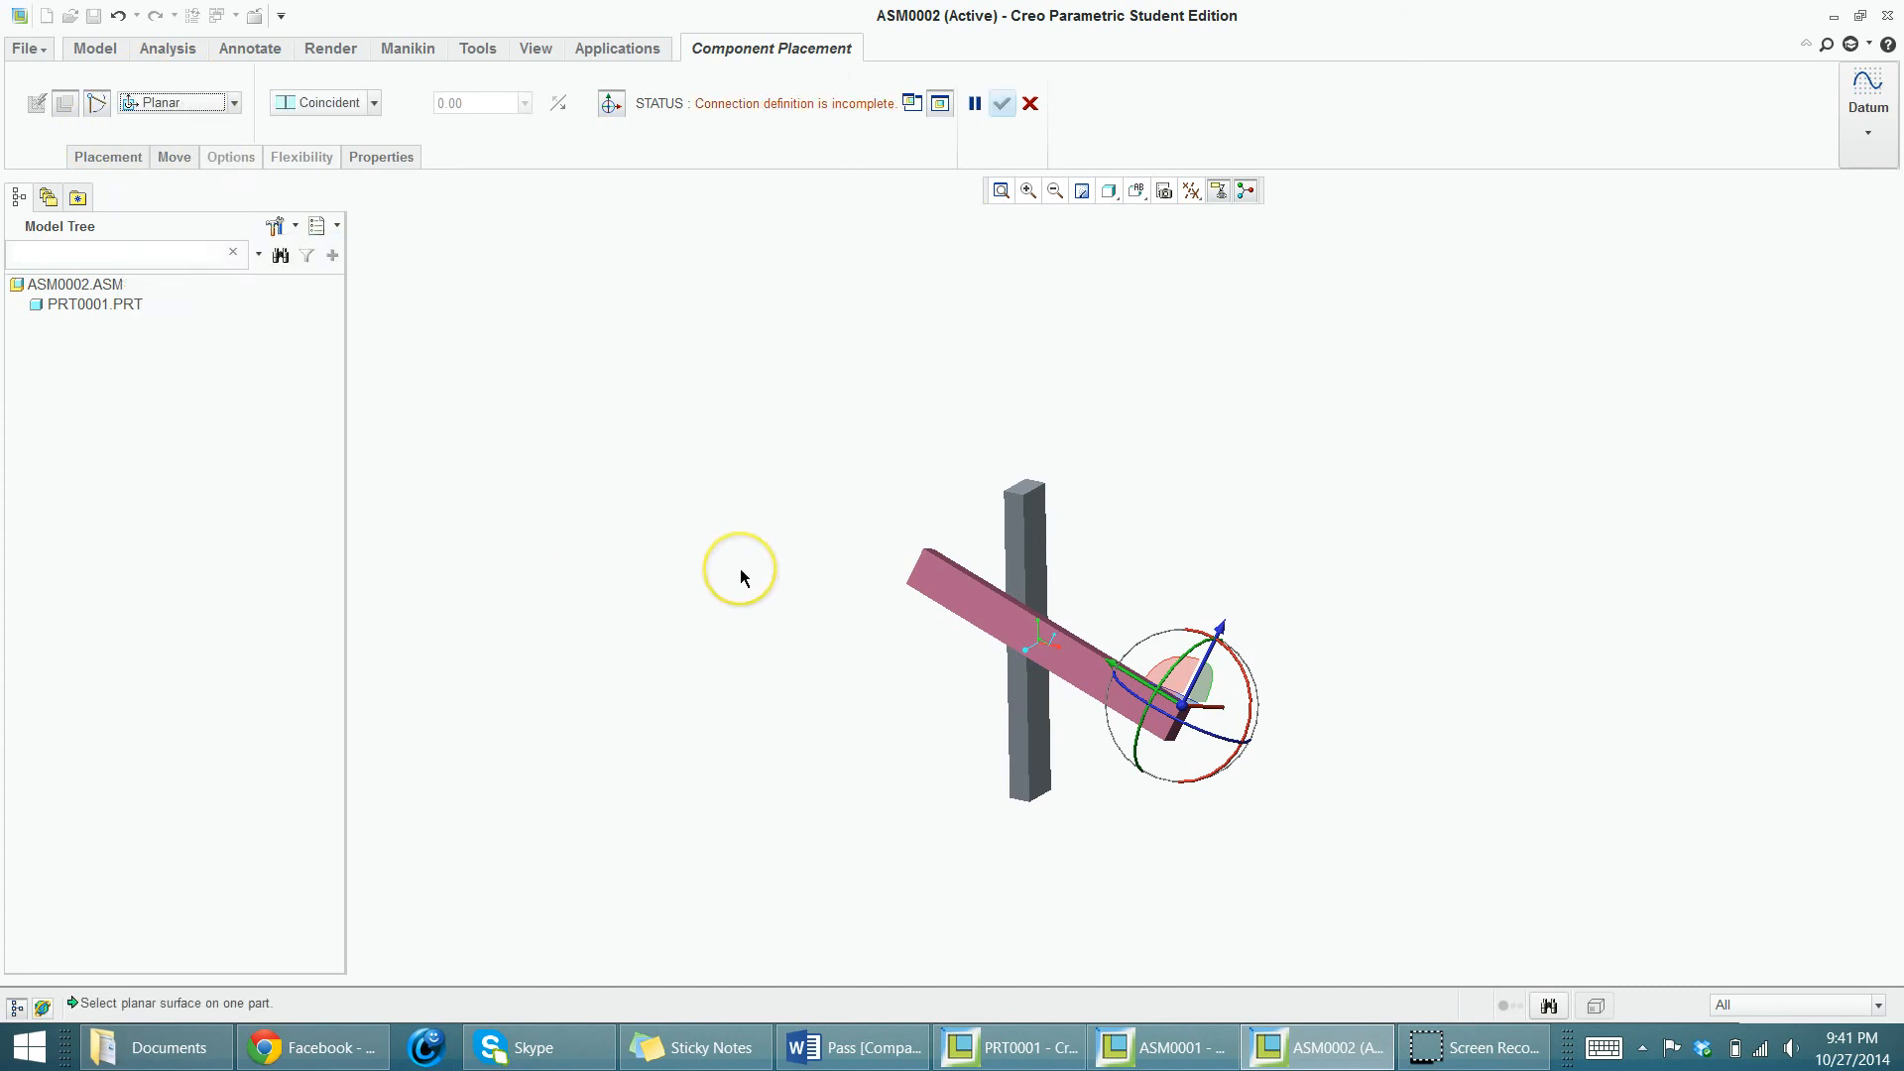
left_click(1015, 637)
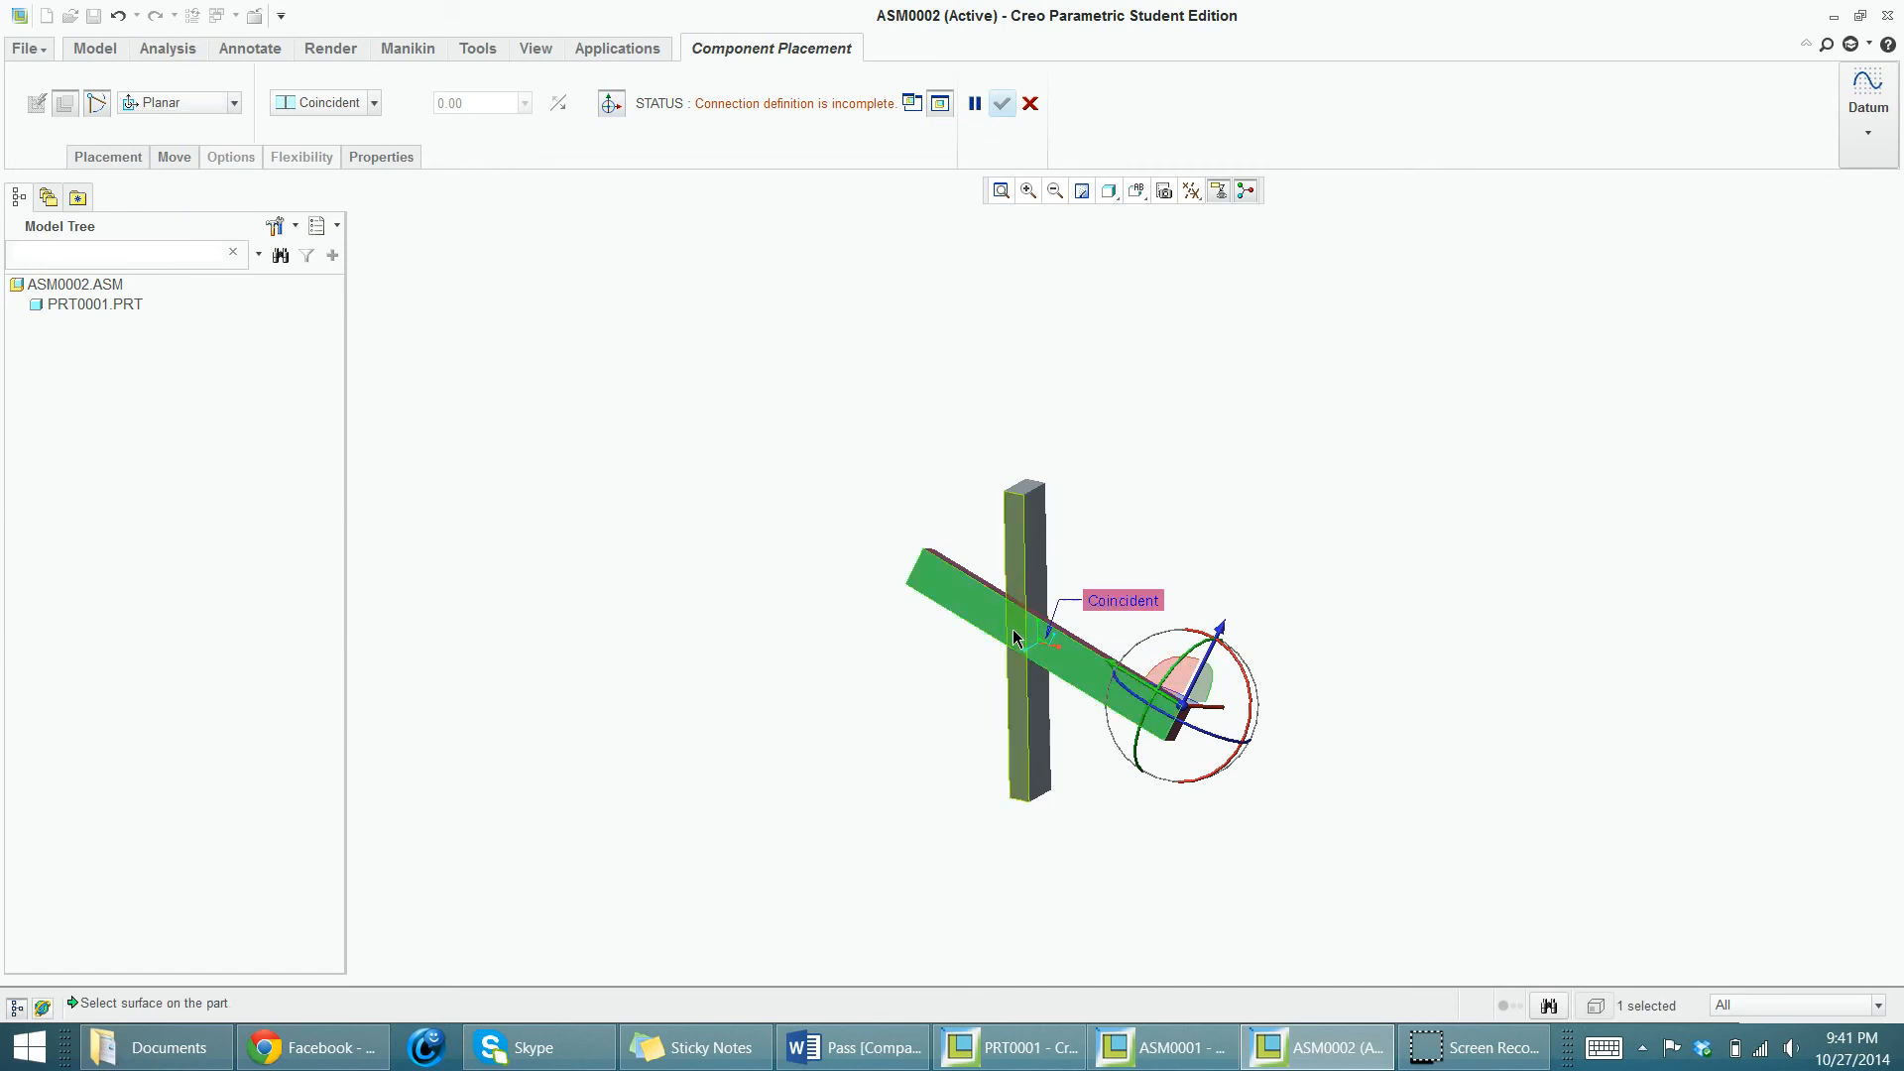
left_click(1042, 576)
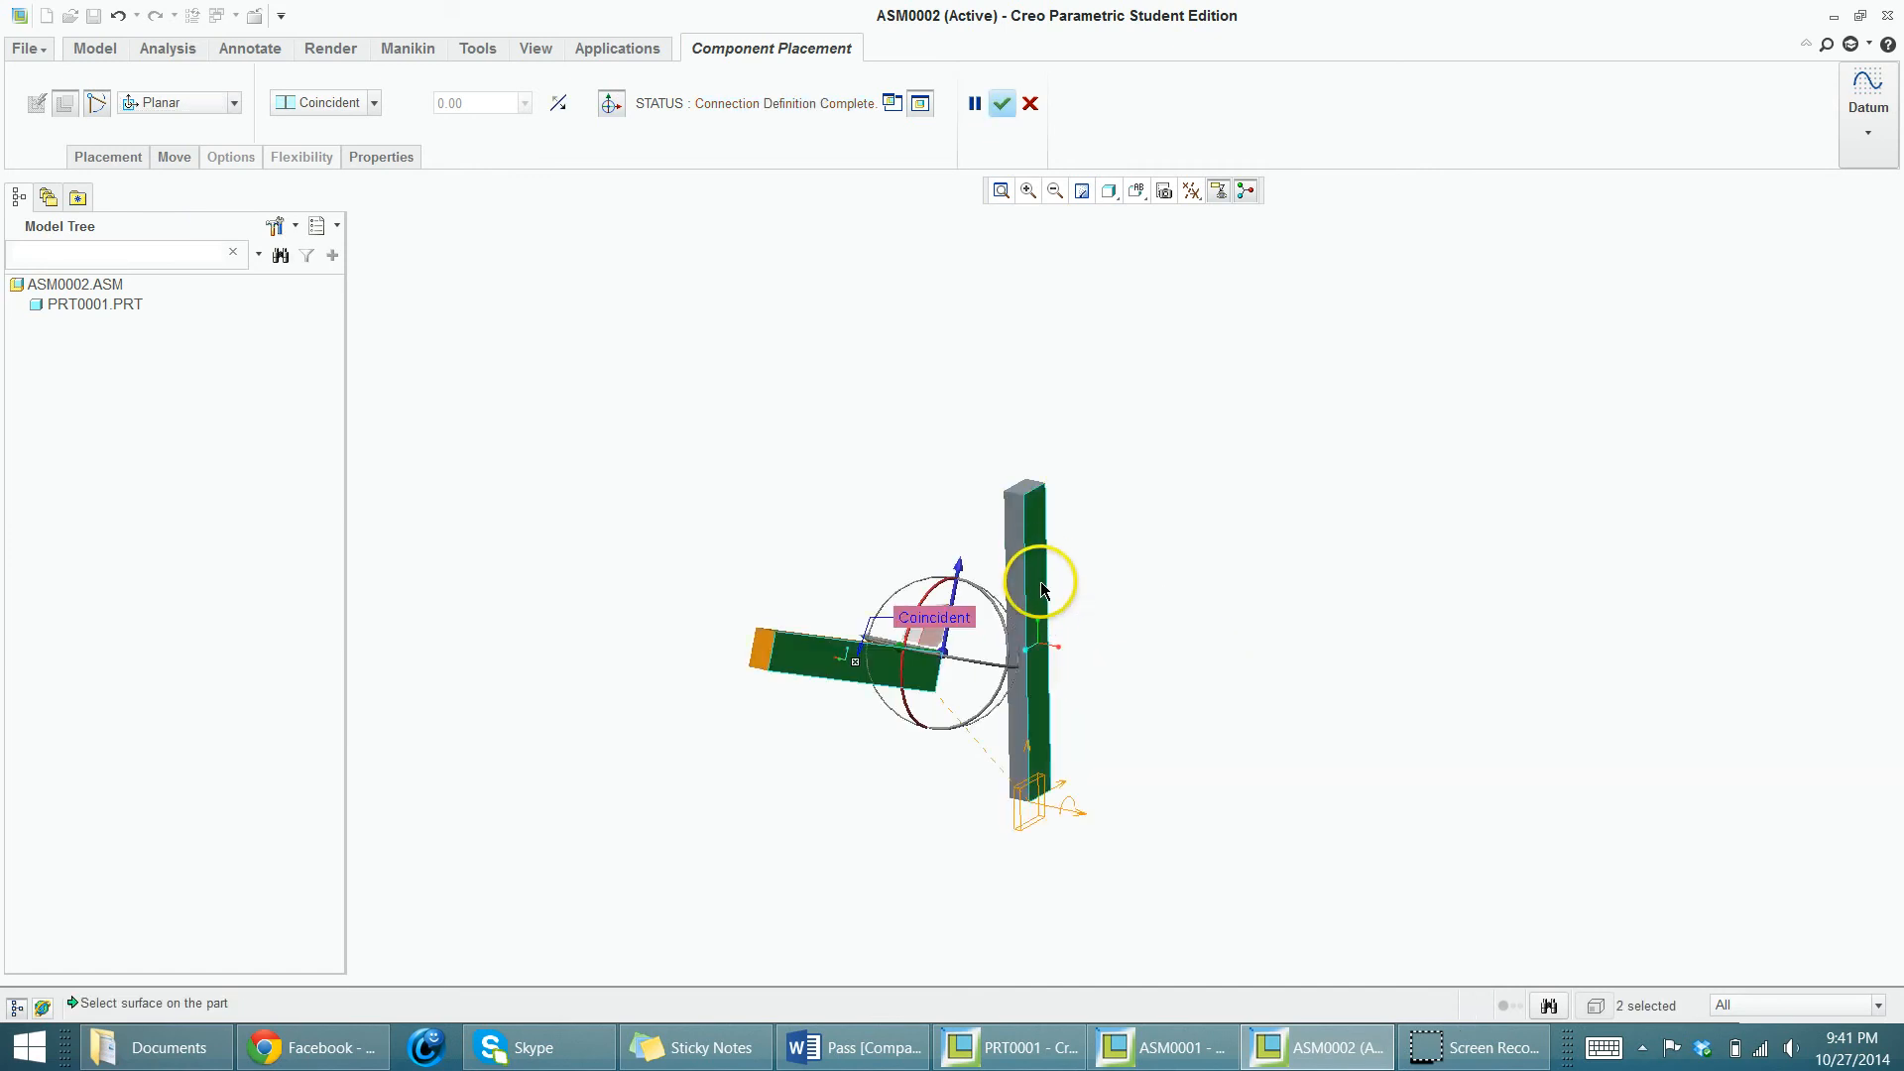
middle_click_drag(1167, 772, 1168, 786)
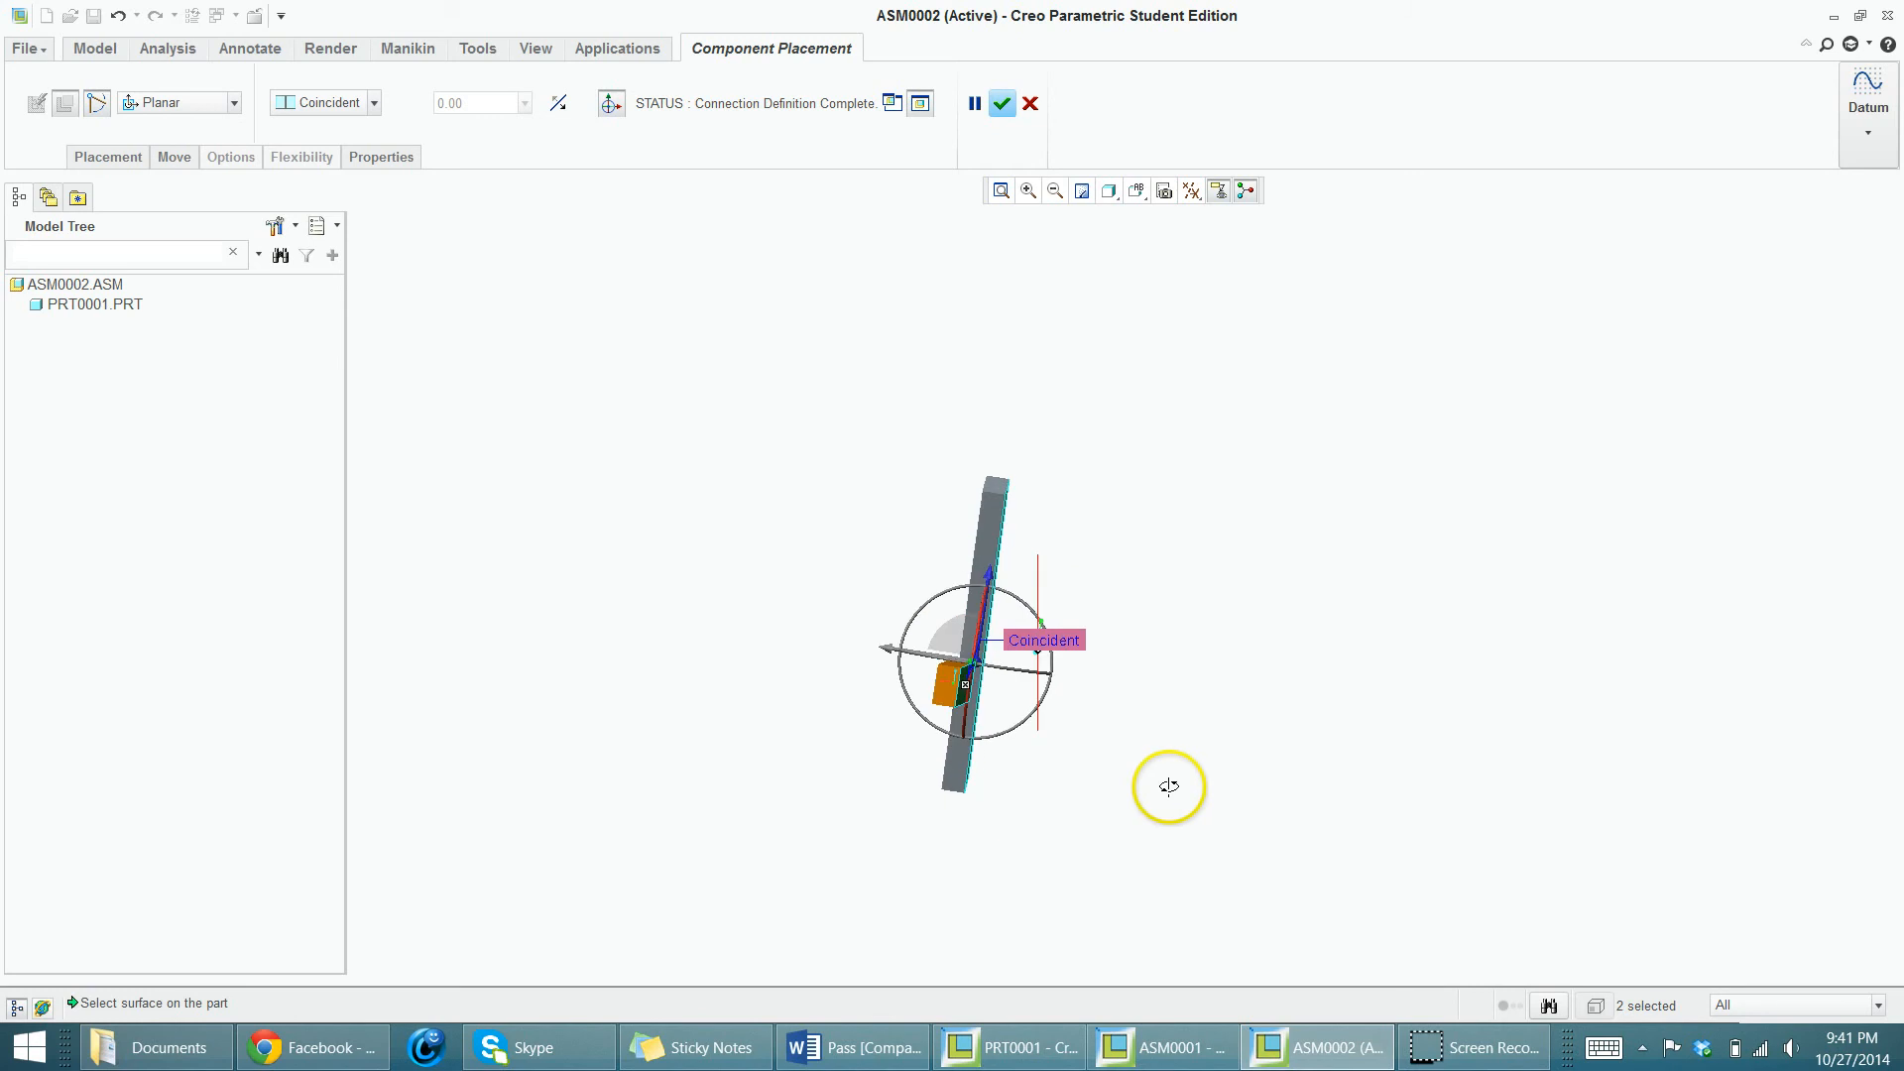
left_click(563, 100)
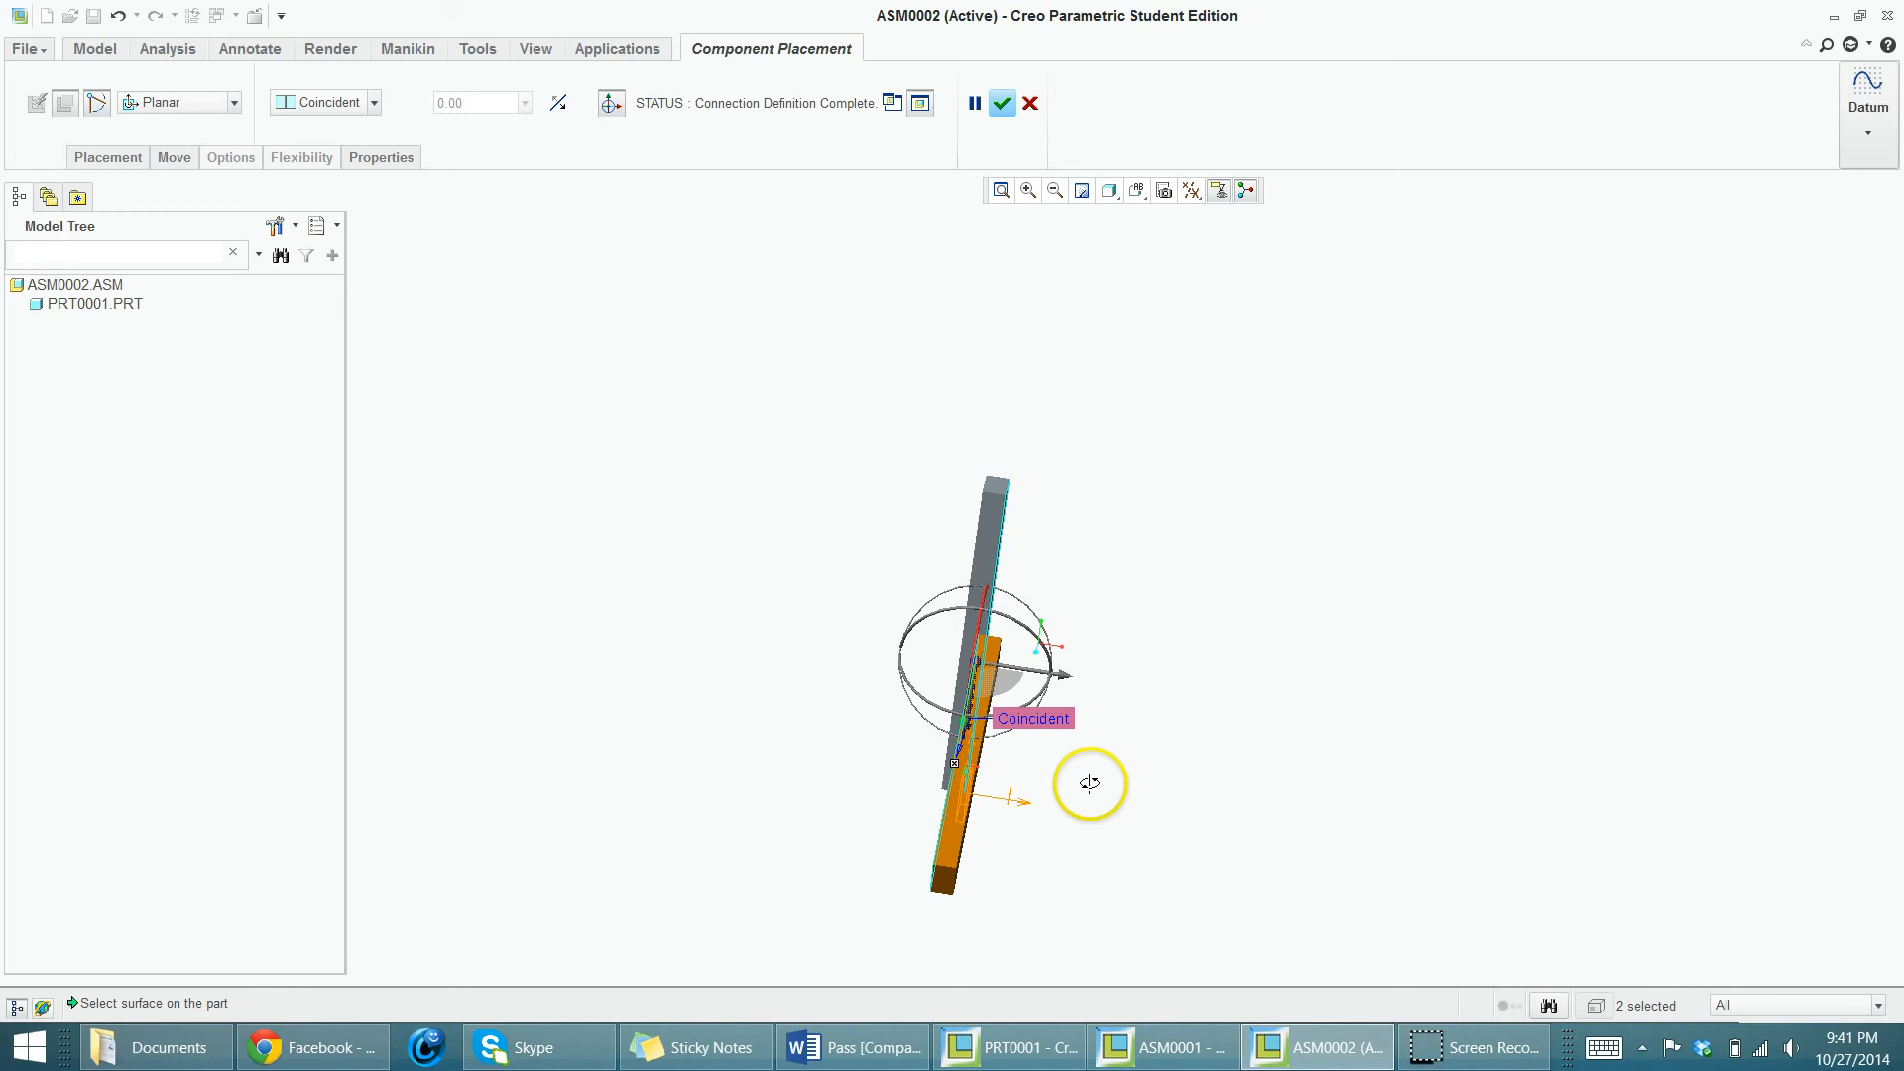
middle_click_drag(1088, 786, 1091, 783)
- Add a second Planar connection set making the upright bar's adjacent long face coincident with a long face of the second bar
left_click(118, 159)
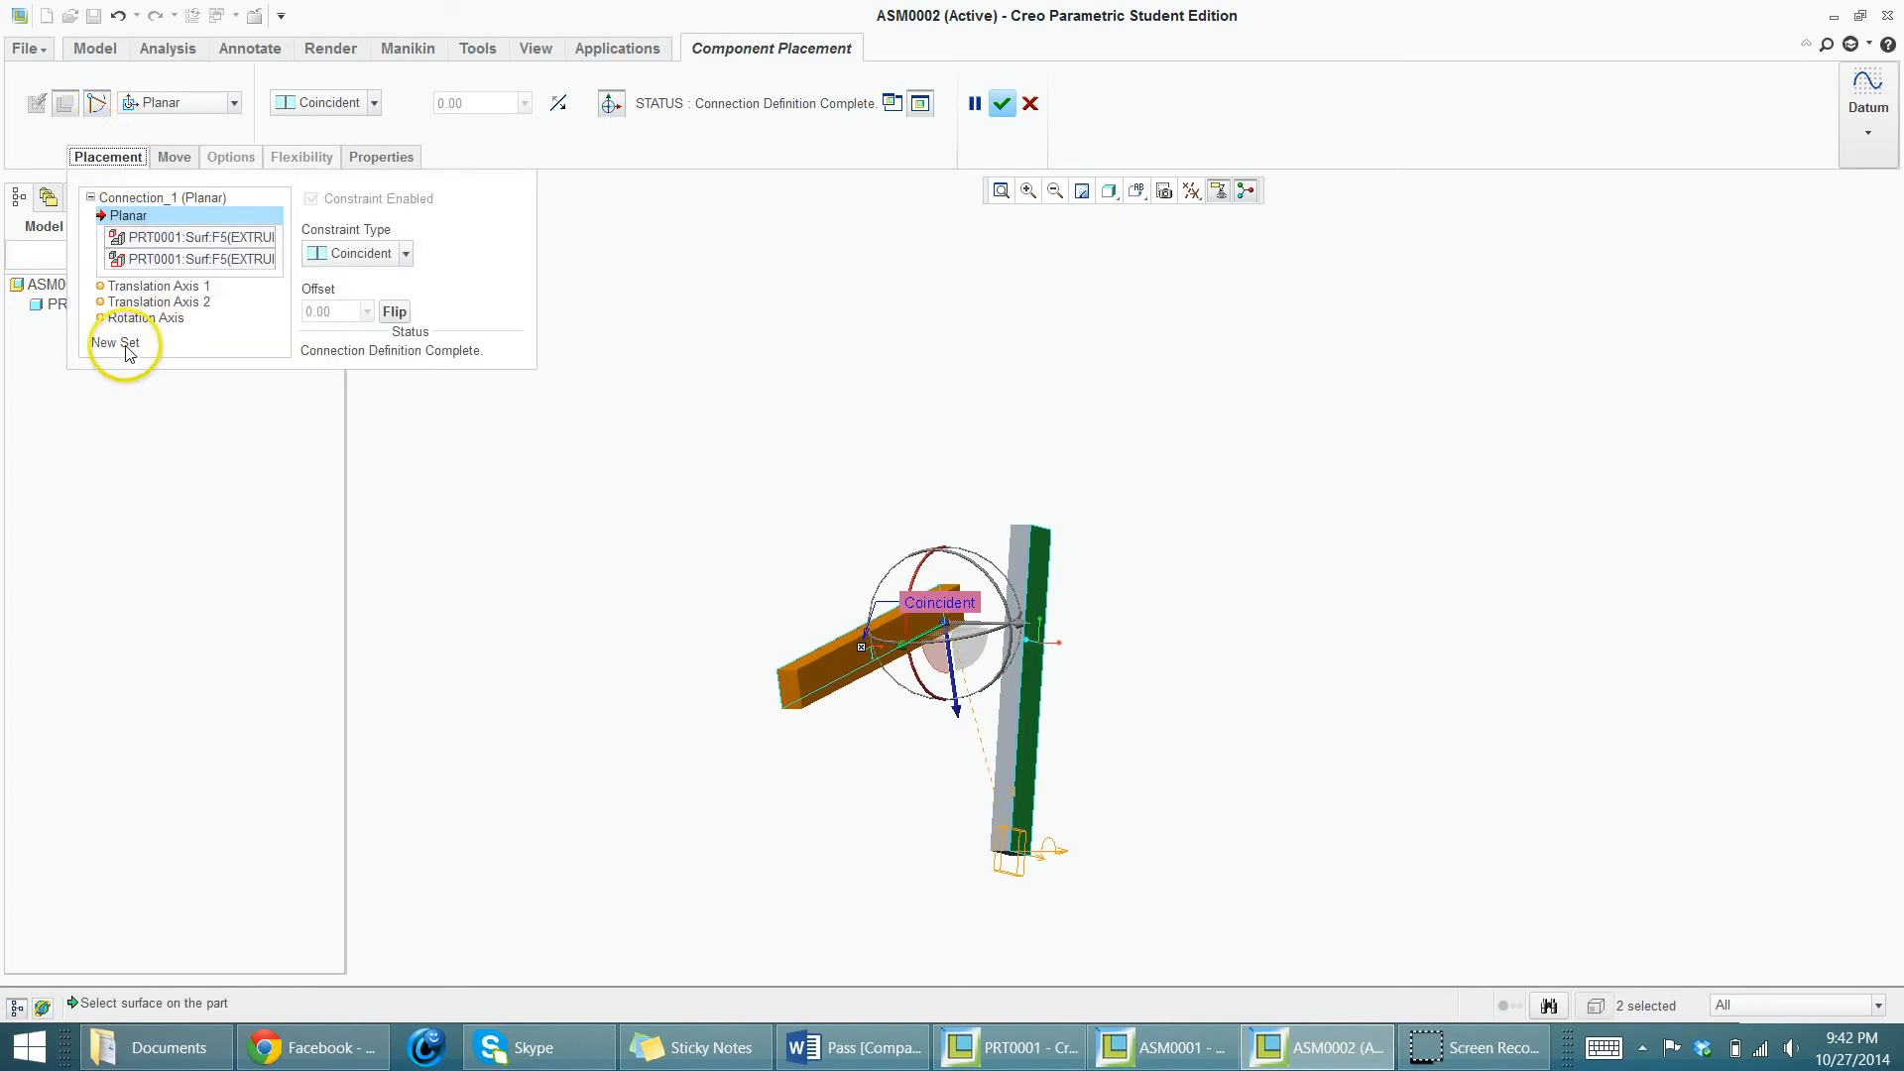
left_click(127, 349)
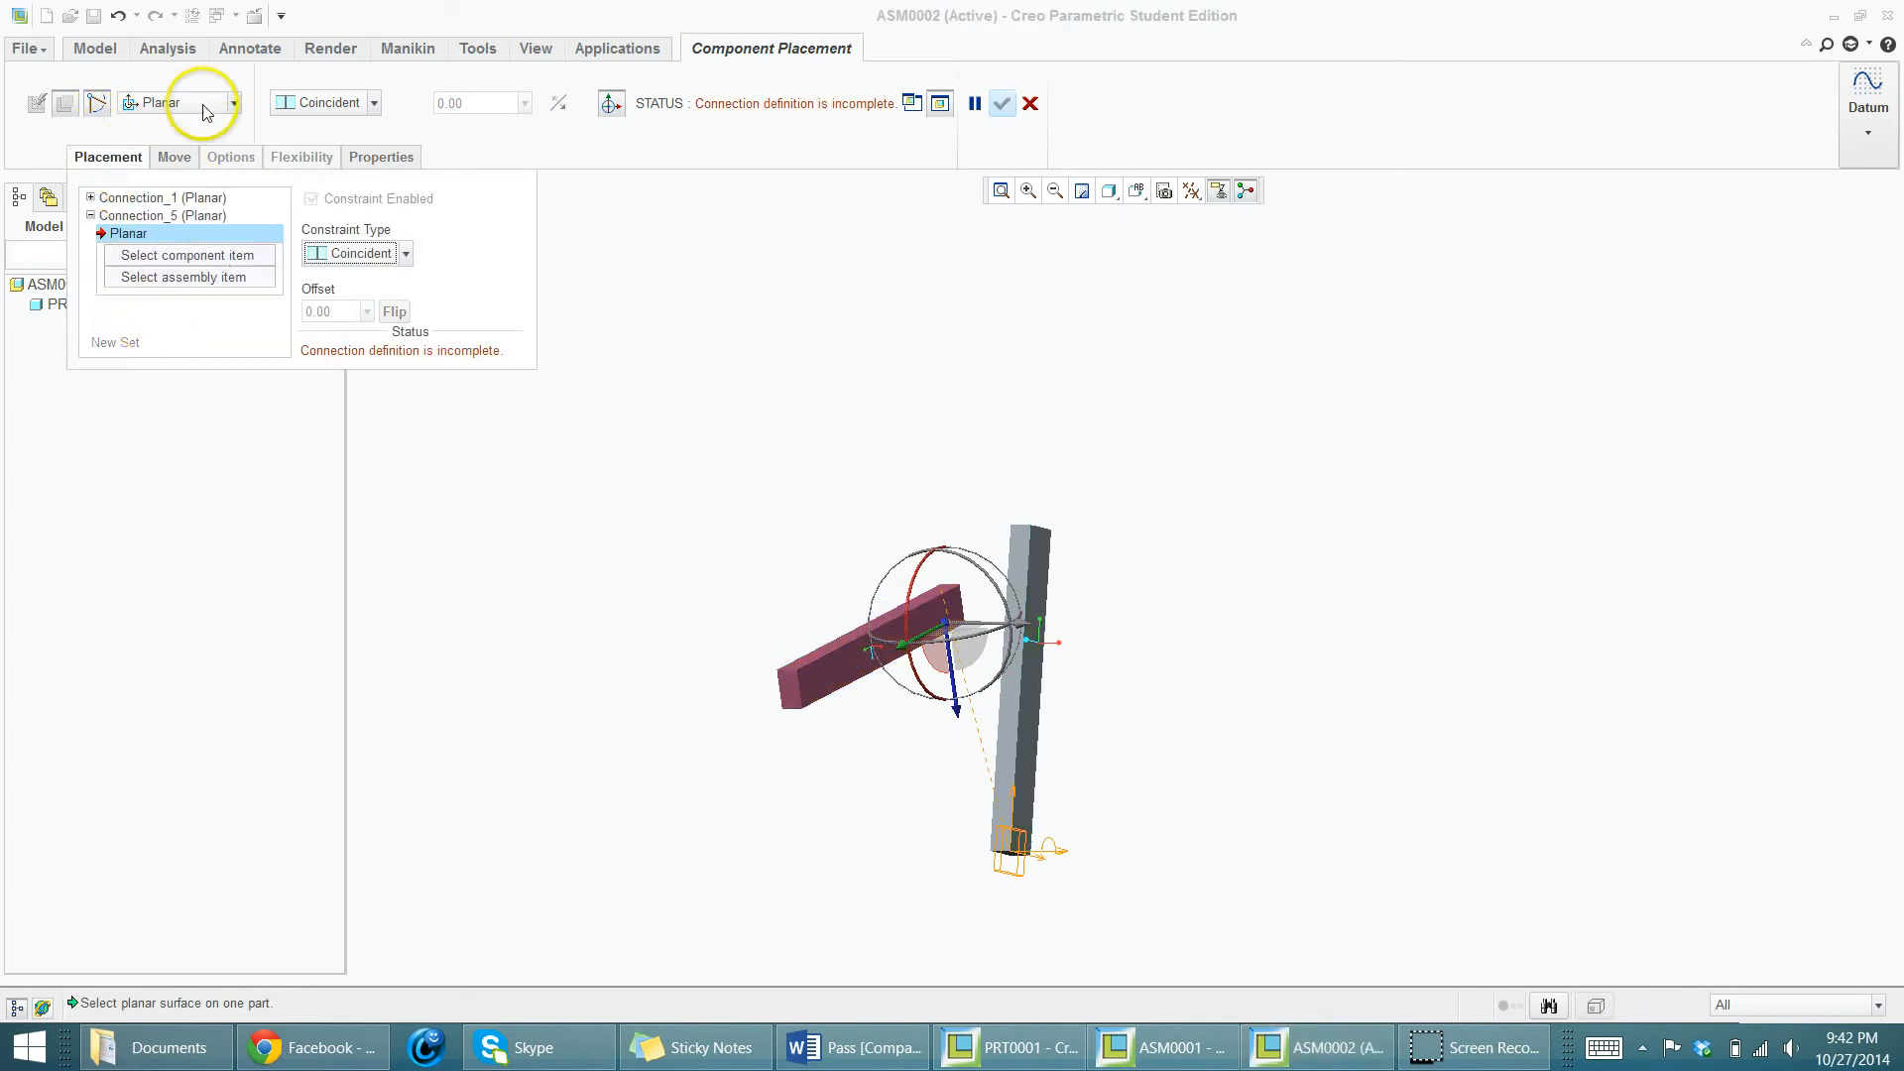
middle_click_drag(947, 751, 945, 643)
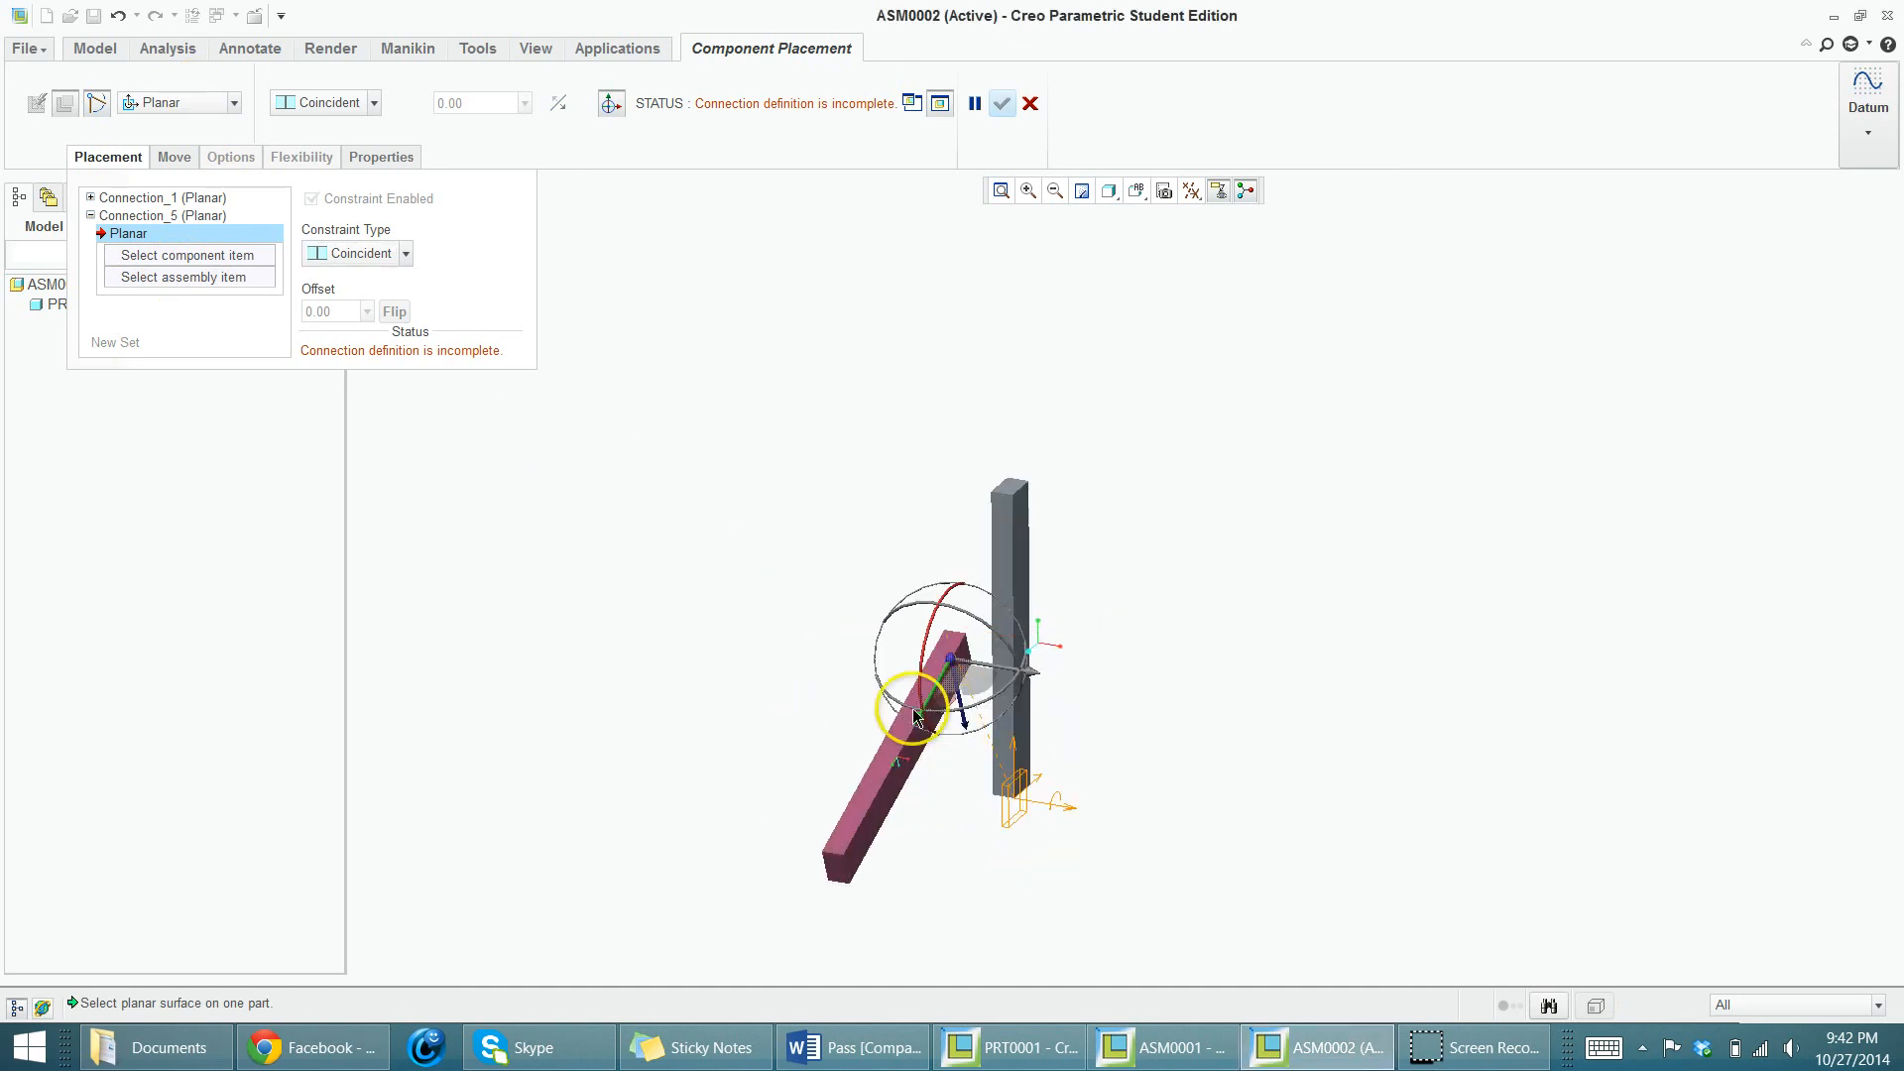
left_click(1001, 573)
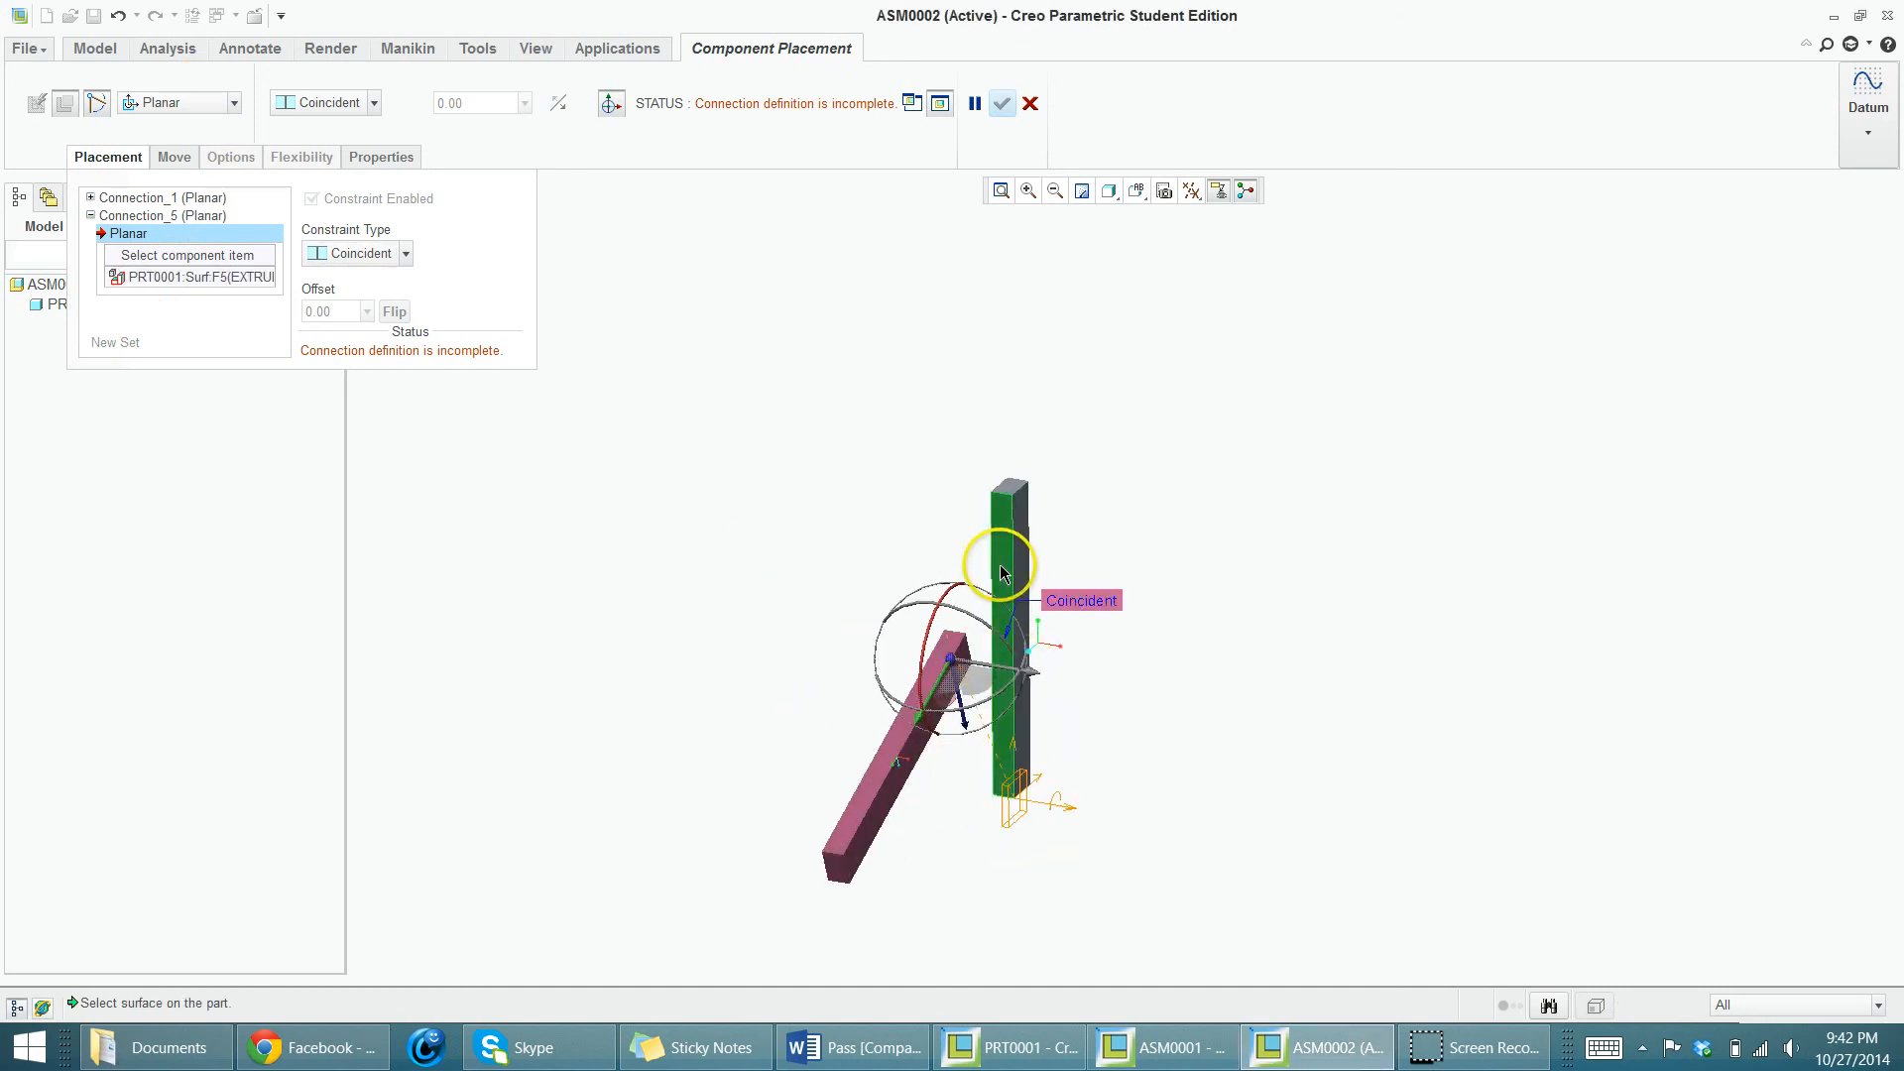
left_click(871, 784)
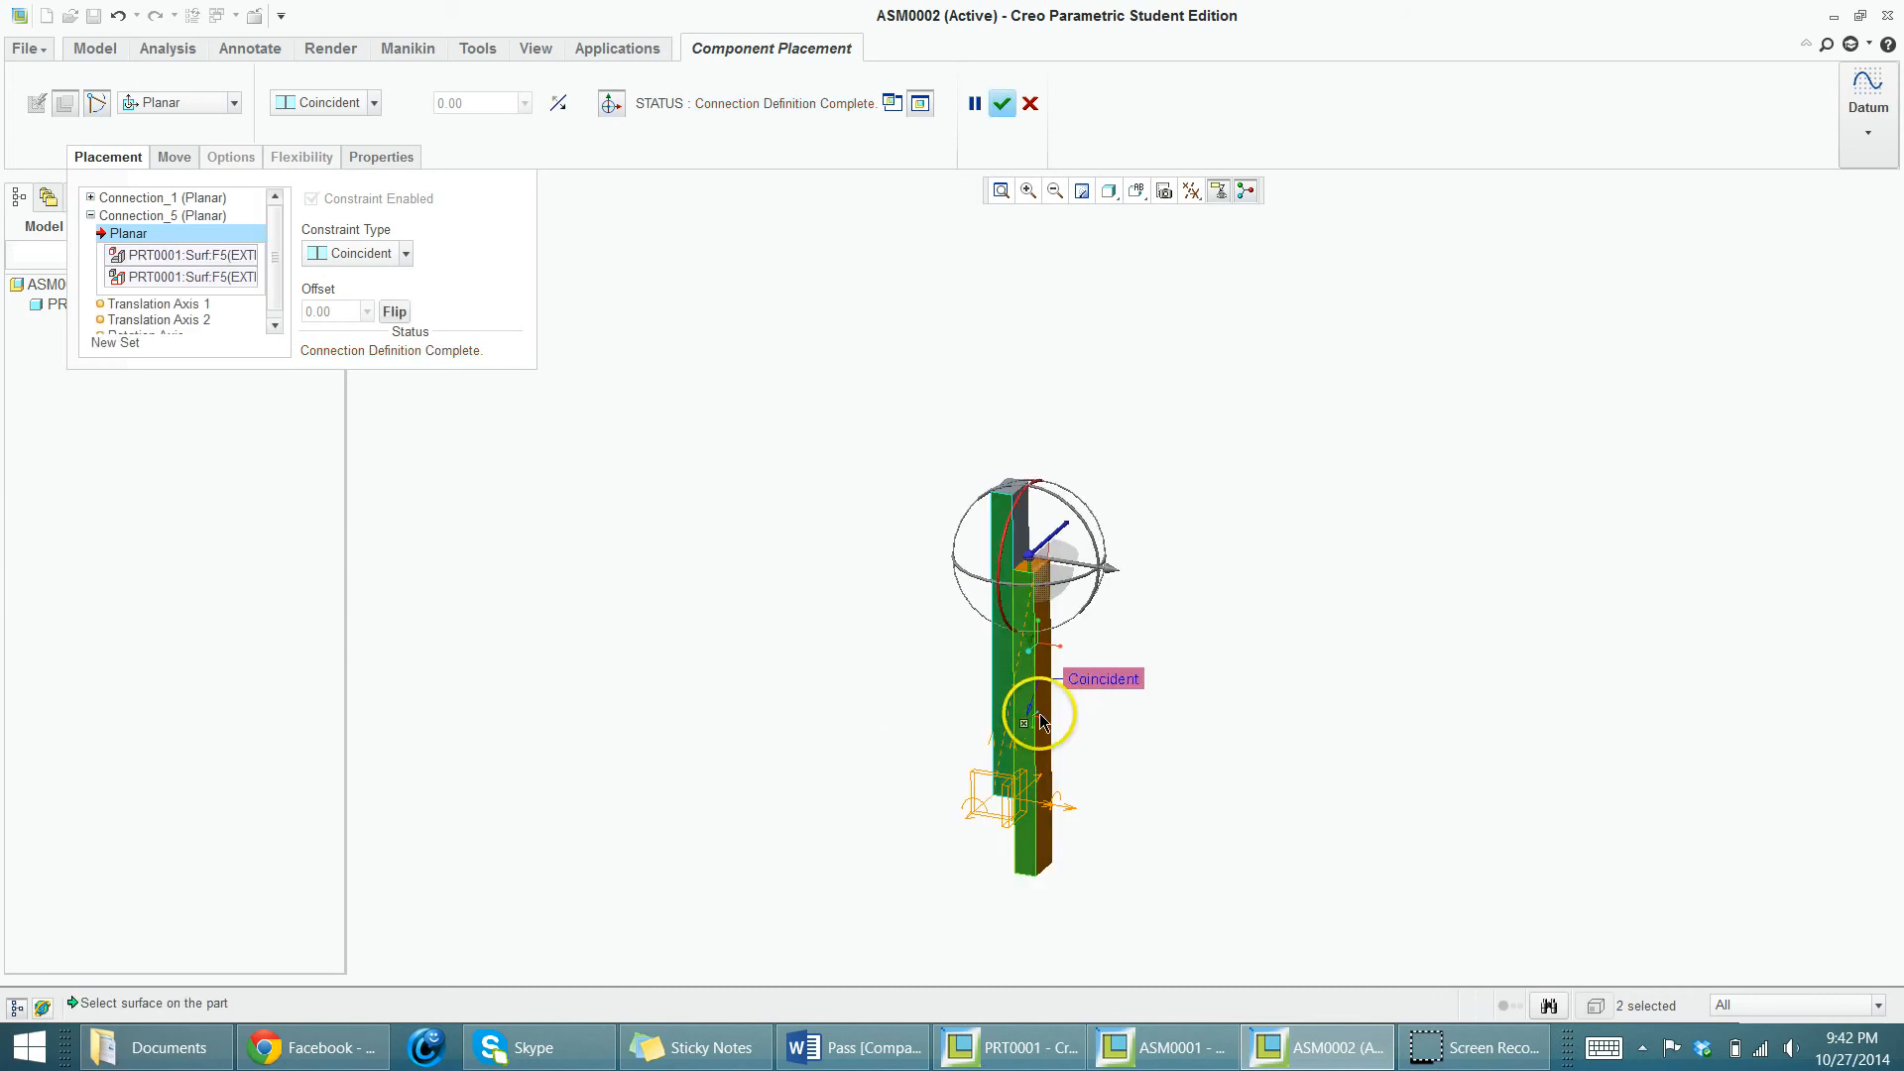
- Examine the constraint type choices of the second planar connection and the motion axes listed under the first one
left_click(371, 254)
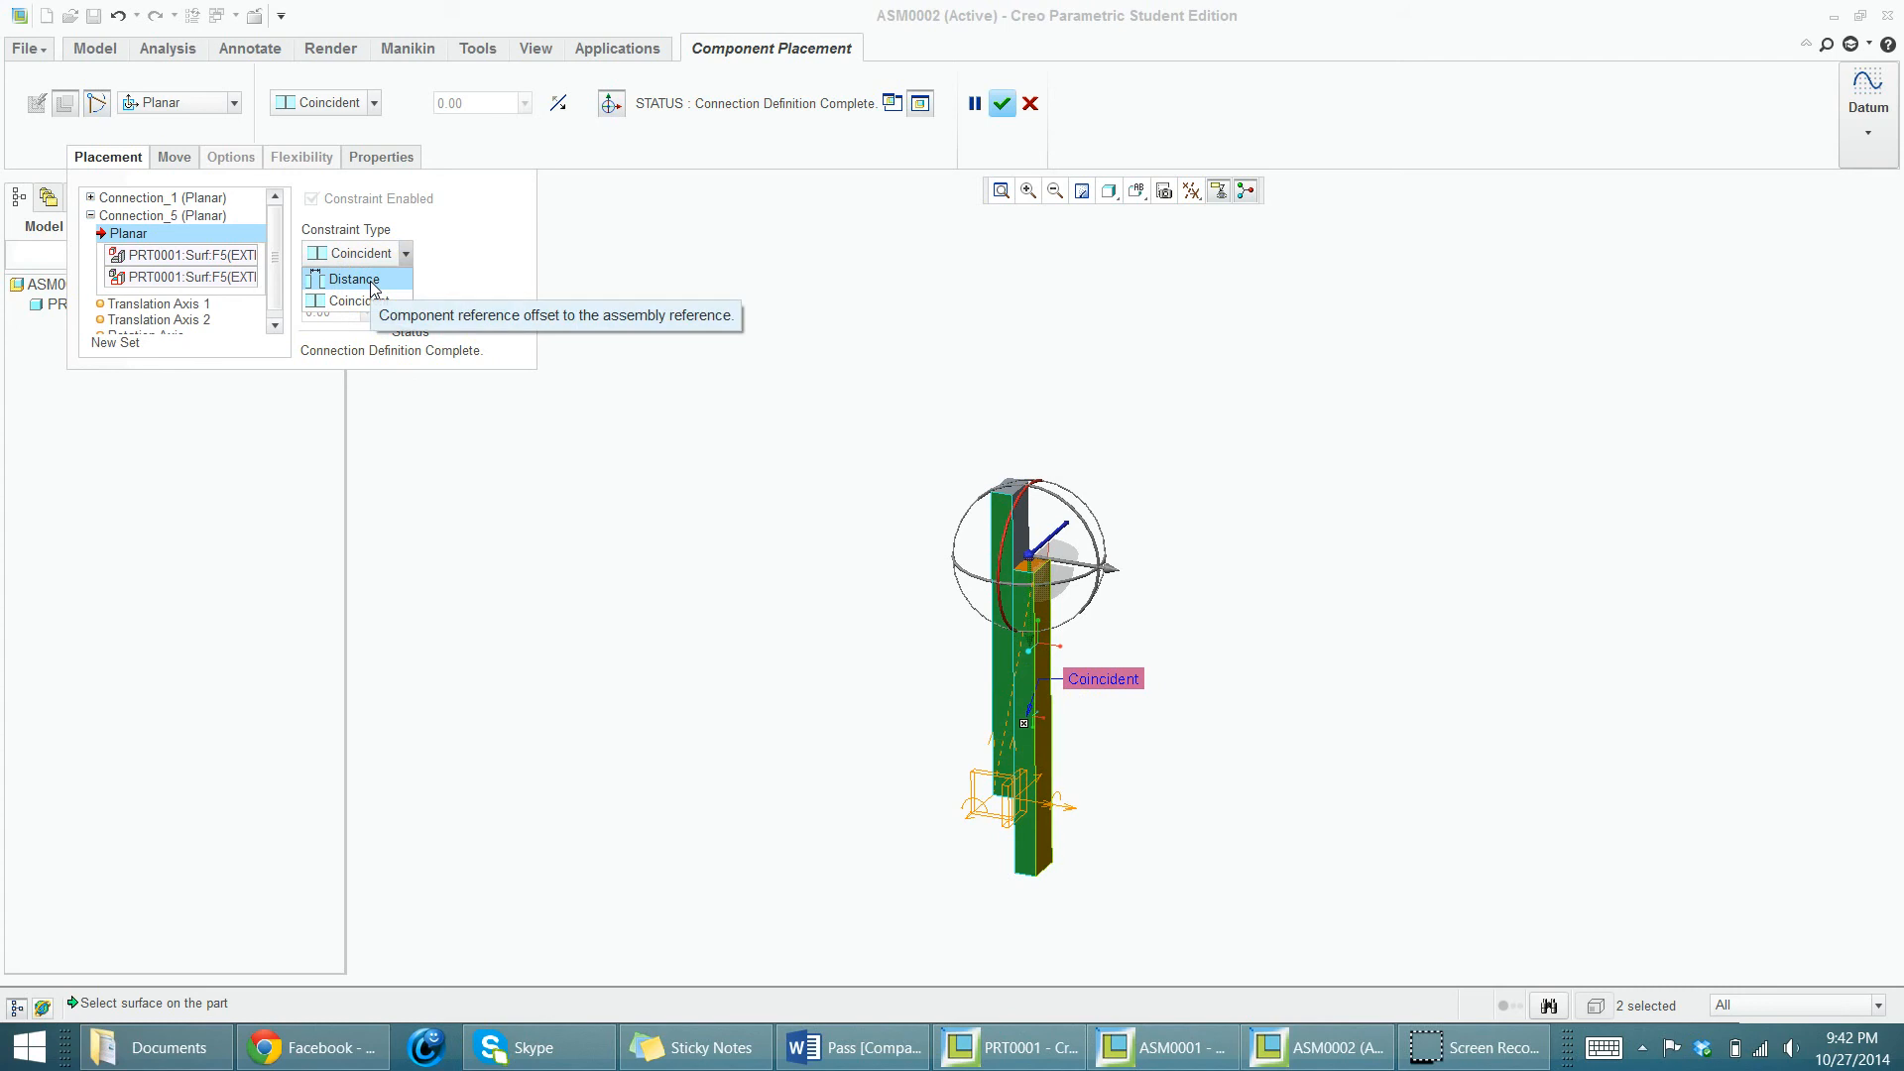
left_click(480, 286)
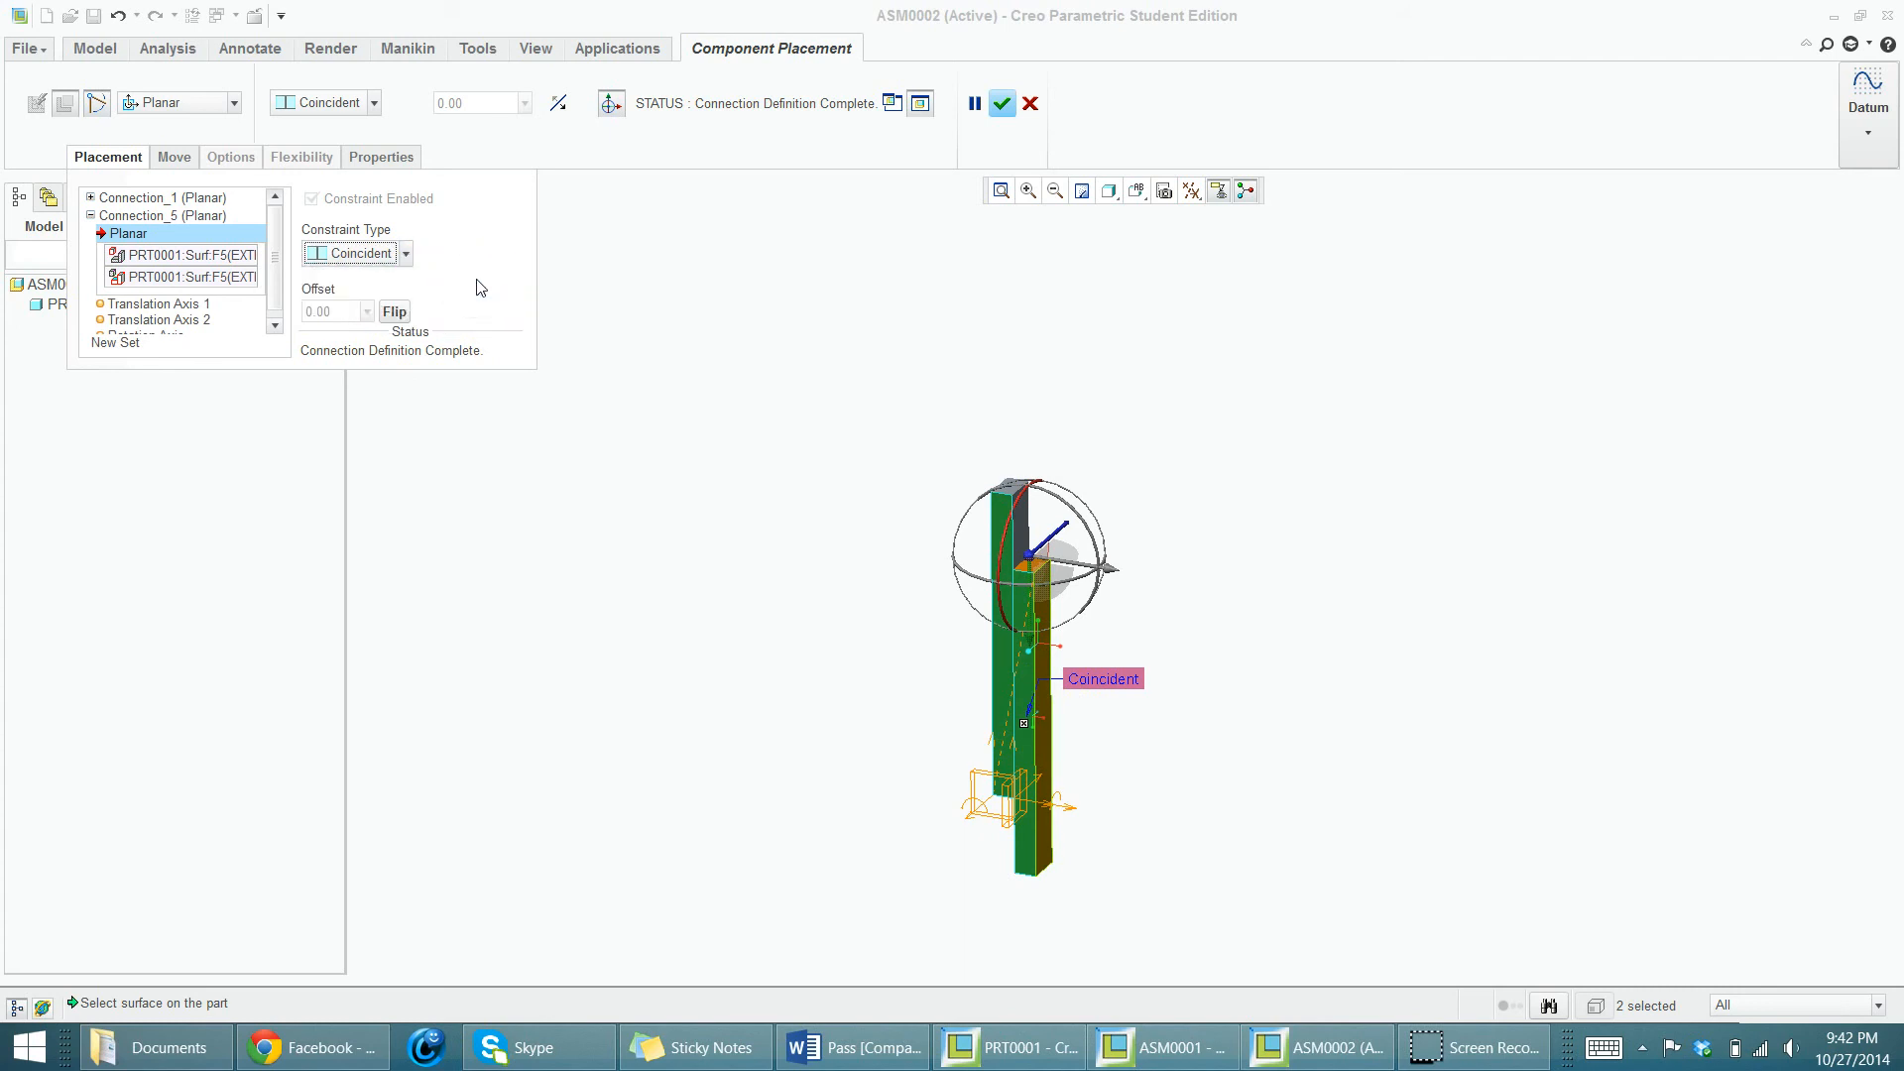
left_click(171, 198)
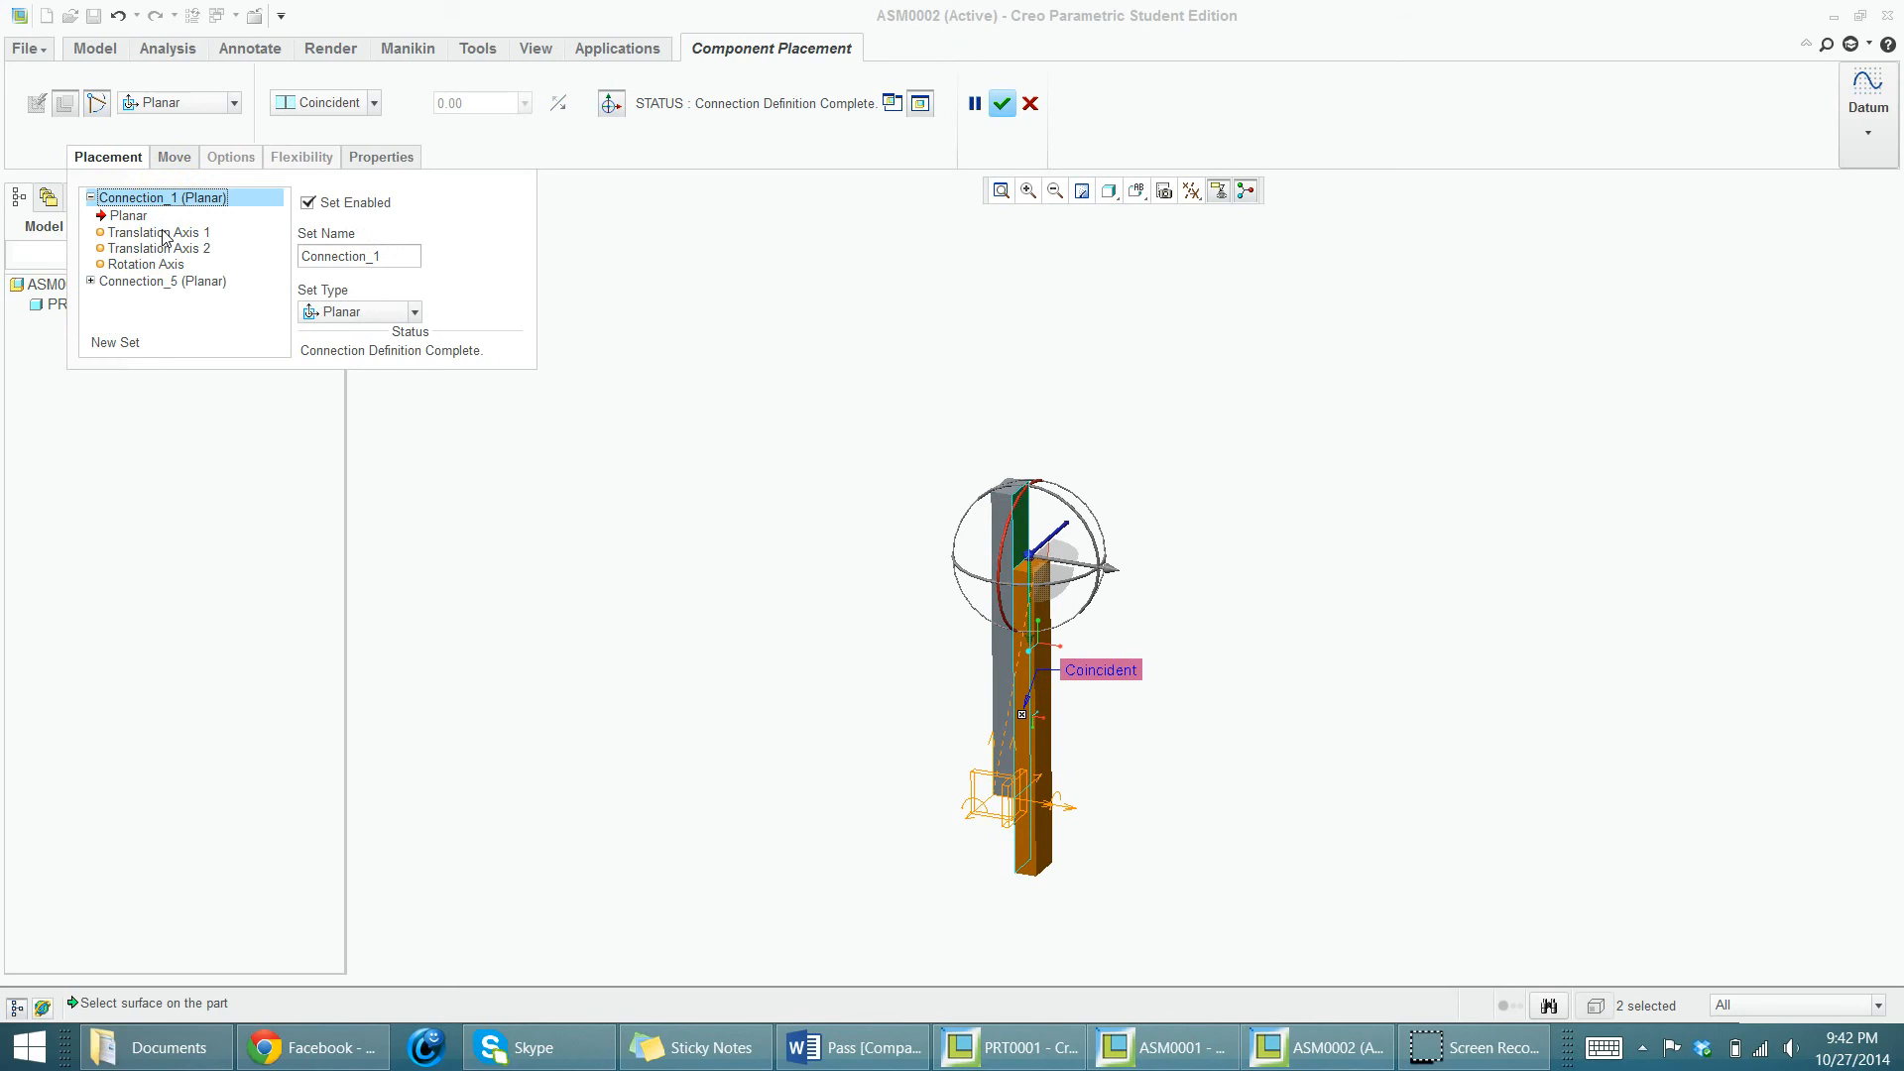
- Try assigning the top end faces of both bars as zero references for Translation Axis 1 of the first planar connection
left_click(158, 232)
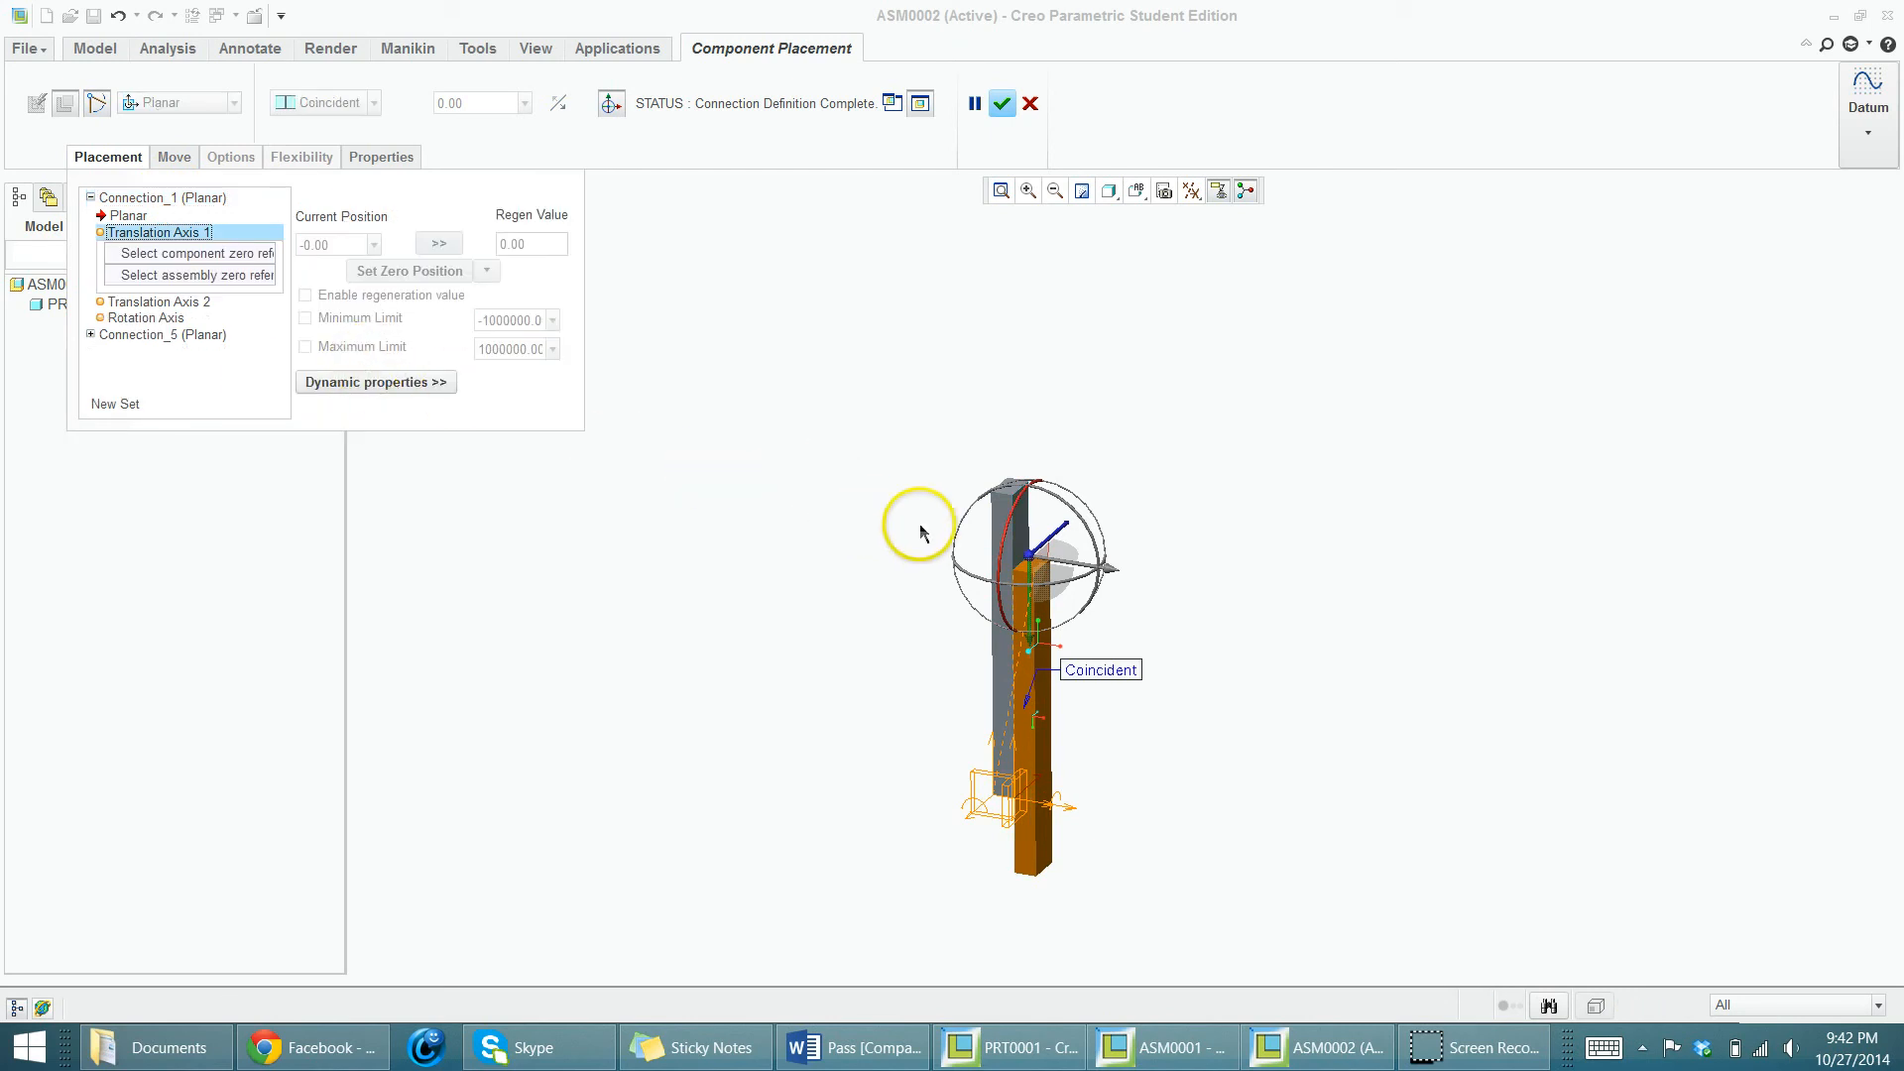
middle_click_drag(918, 539, 910, 567)
scroll(1081, 523, "up", 3)
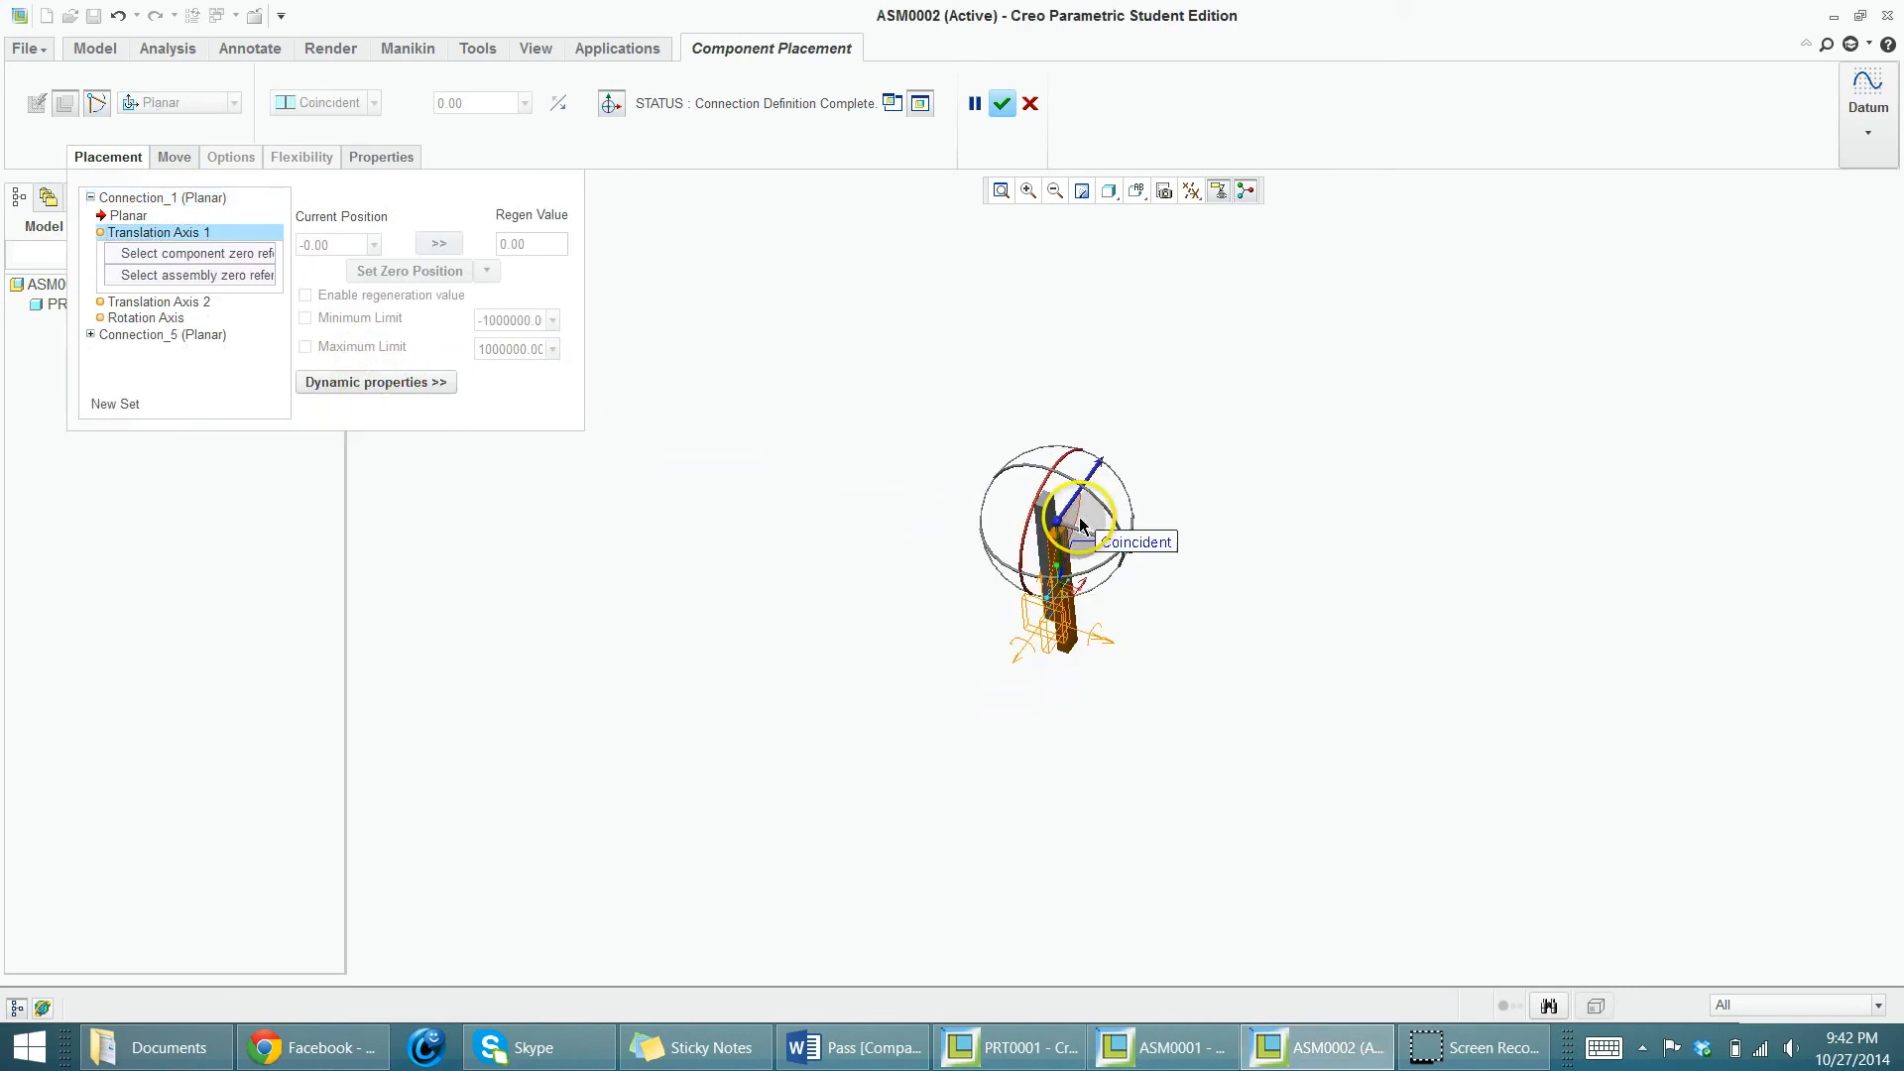
scroll(1081, 524, "down", 5)
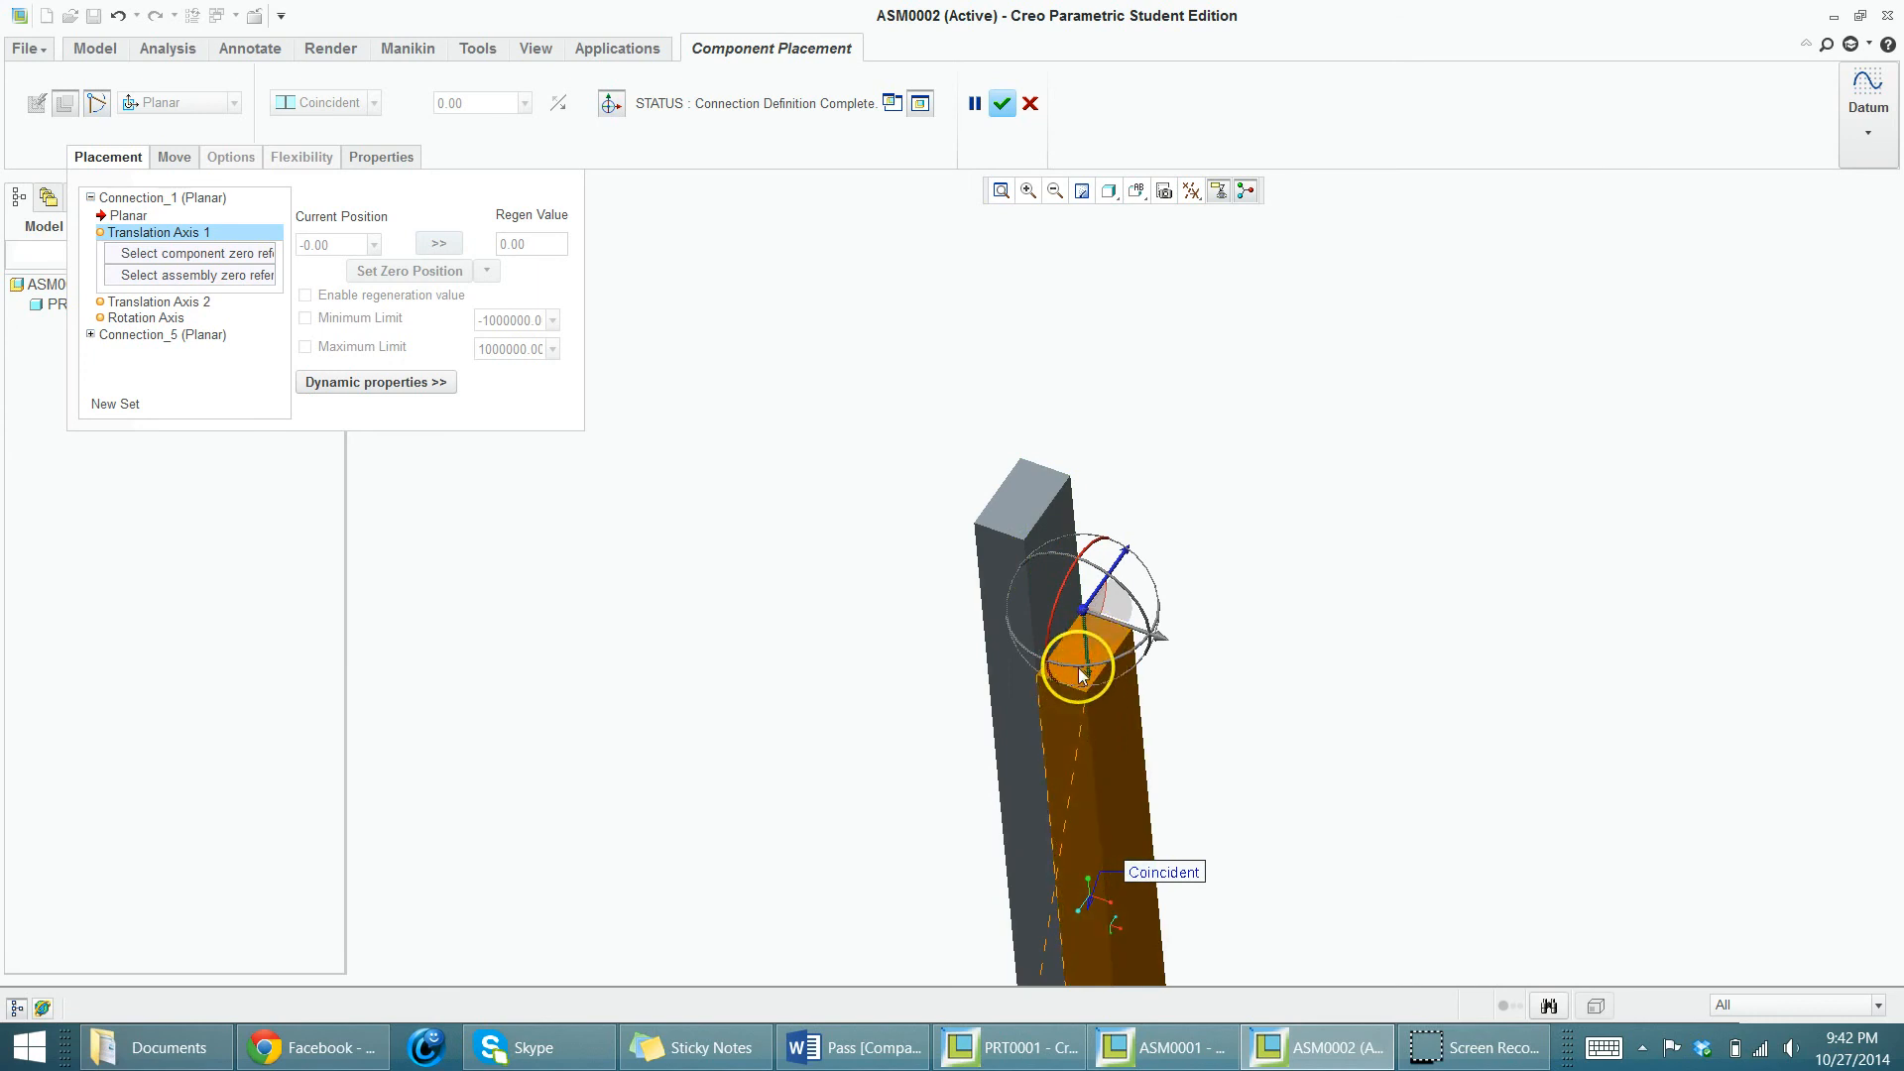
left_click(1011, 508)
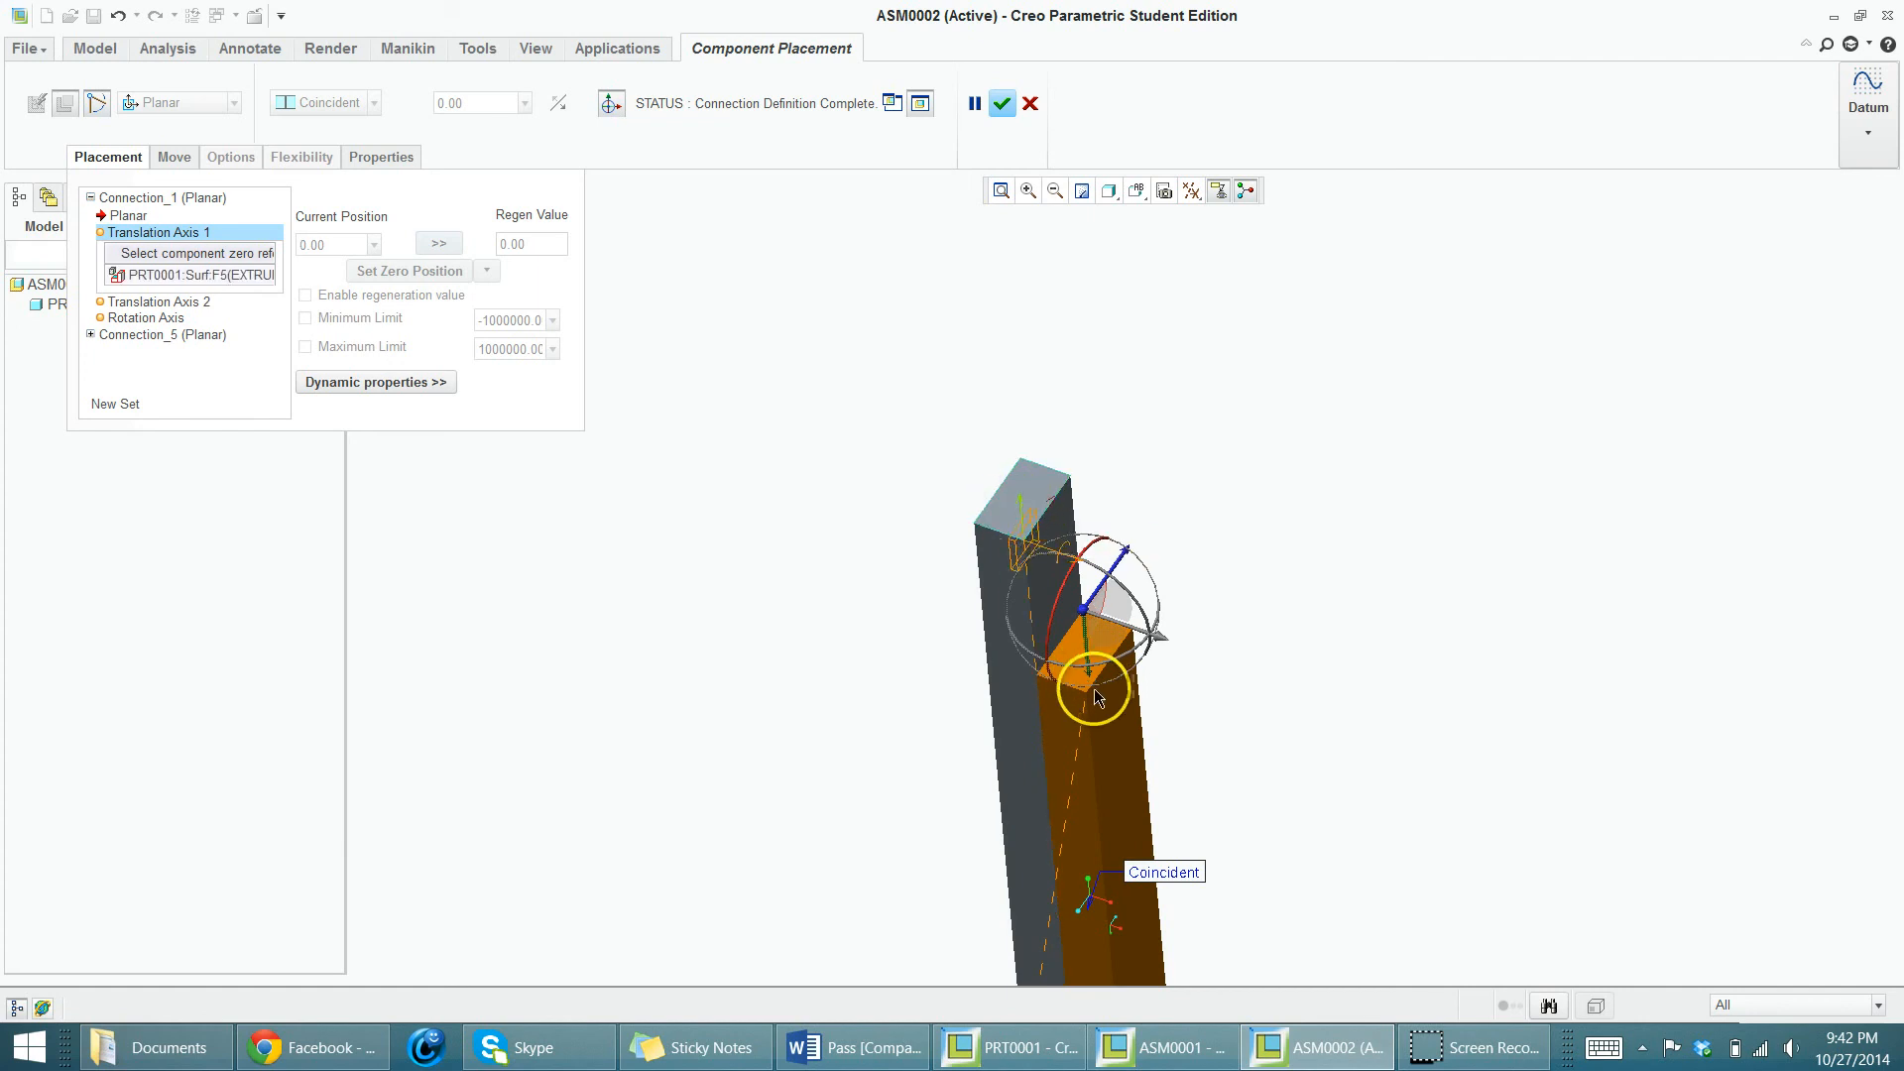
scroll(1084, 682, "down", 2)
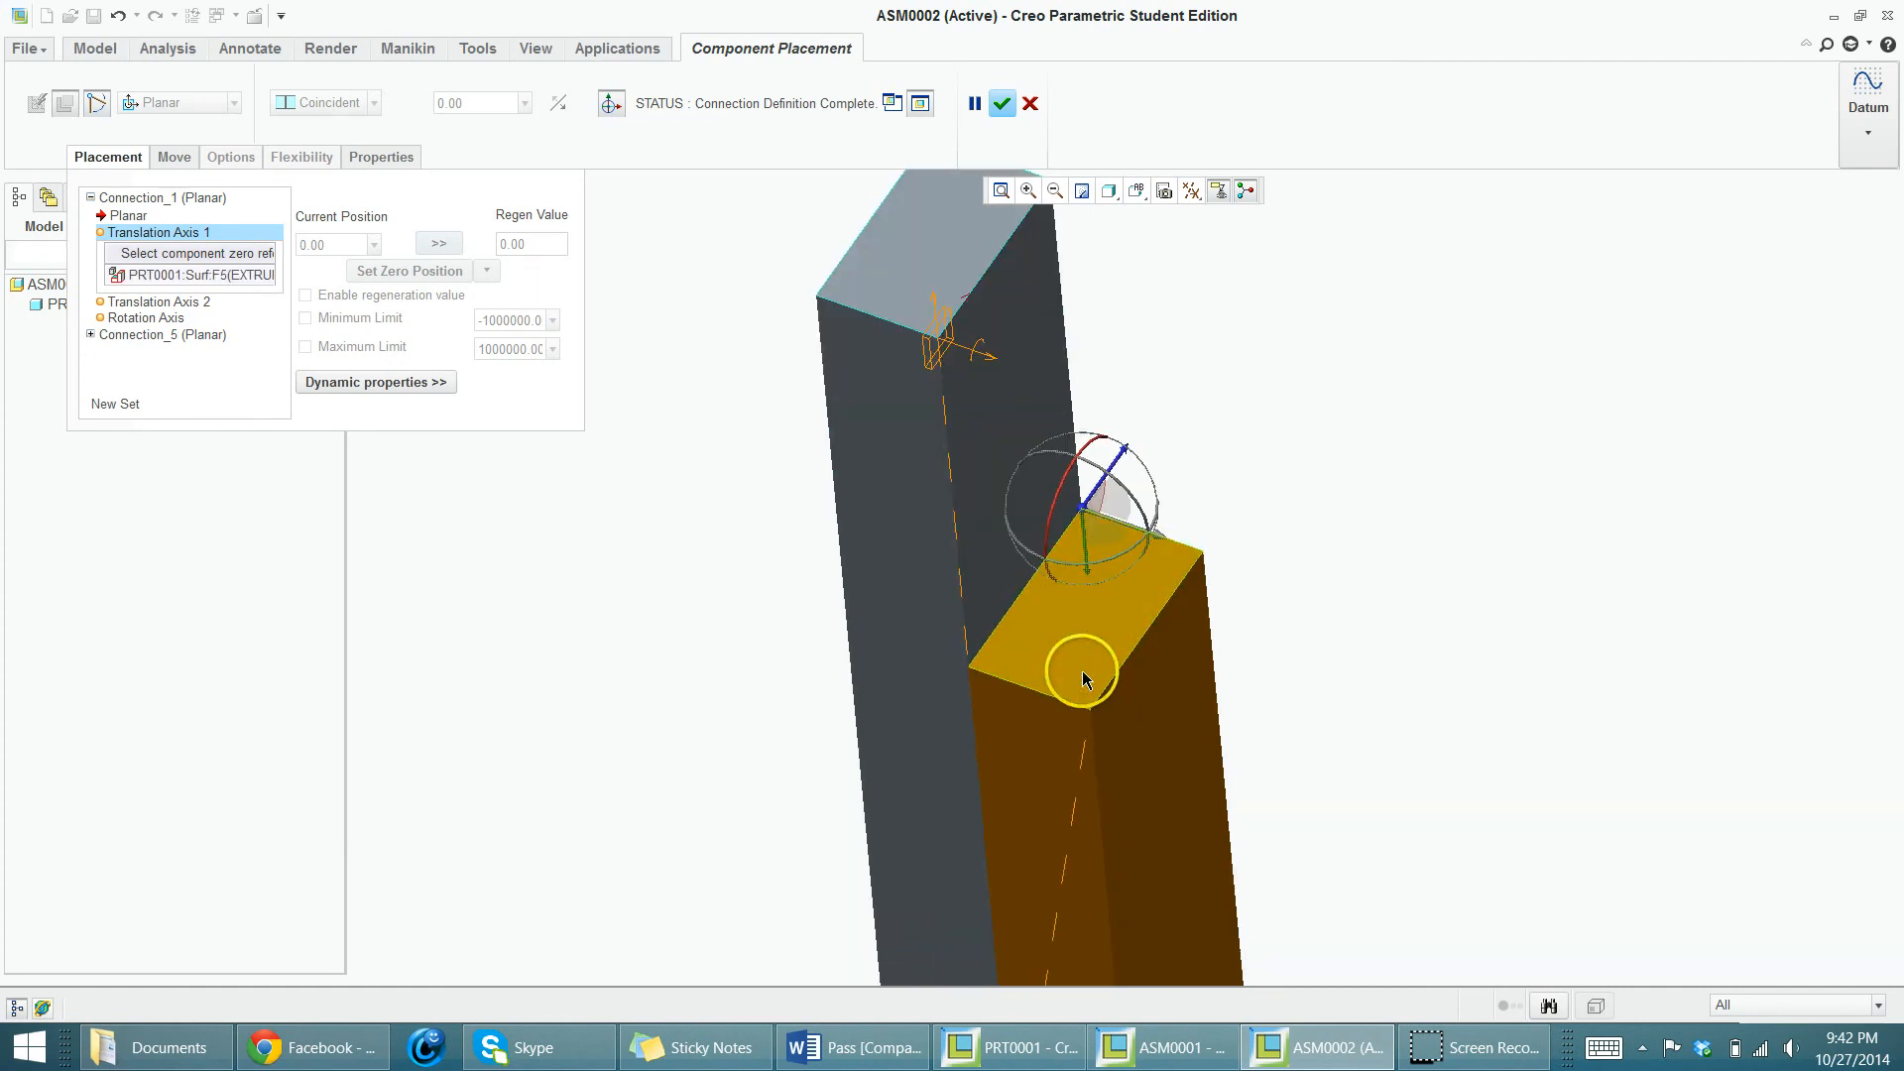
left_click(1081, 671)
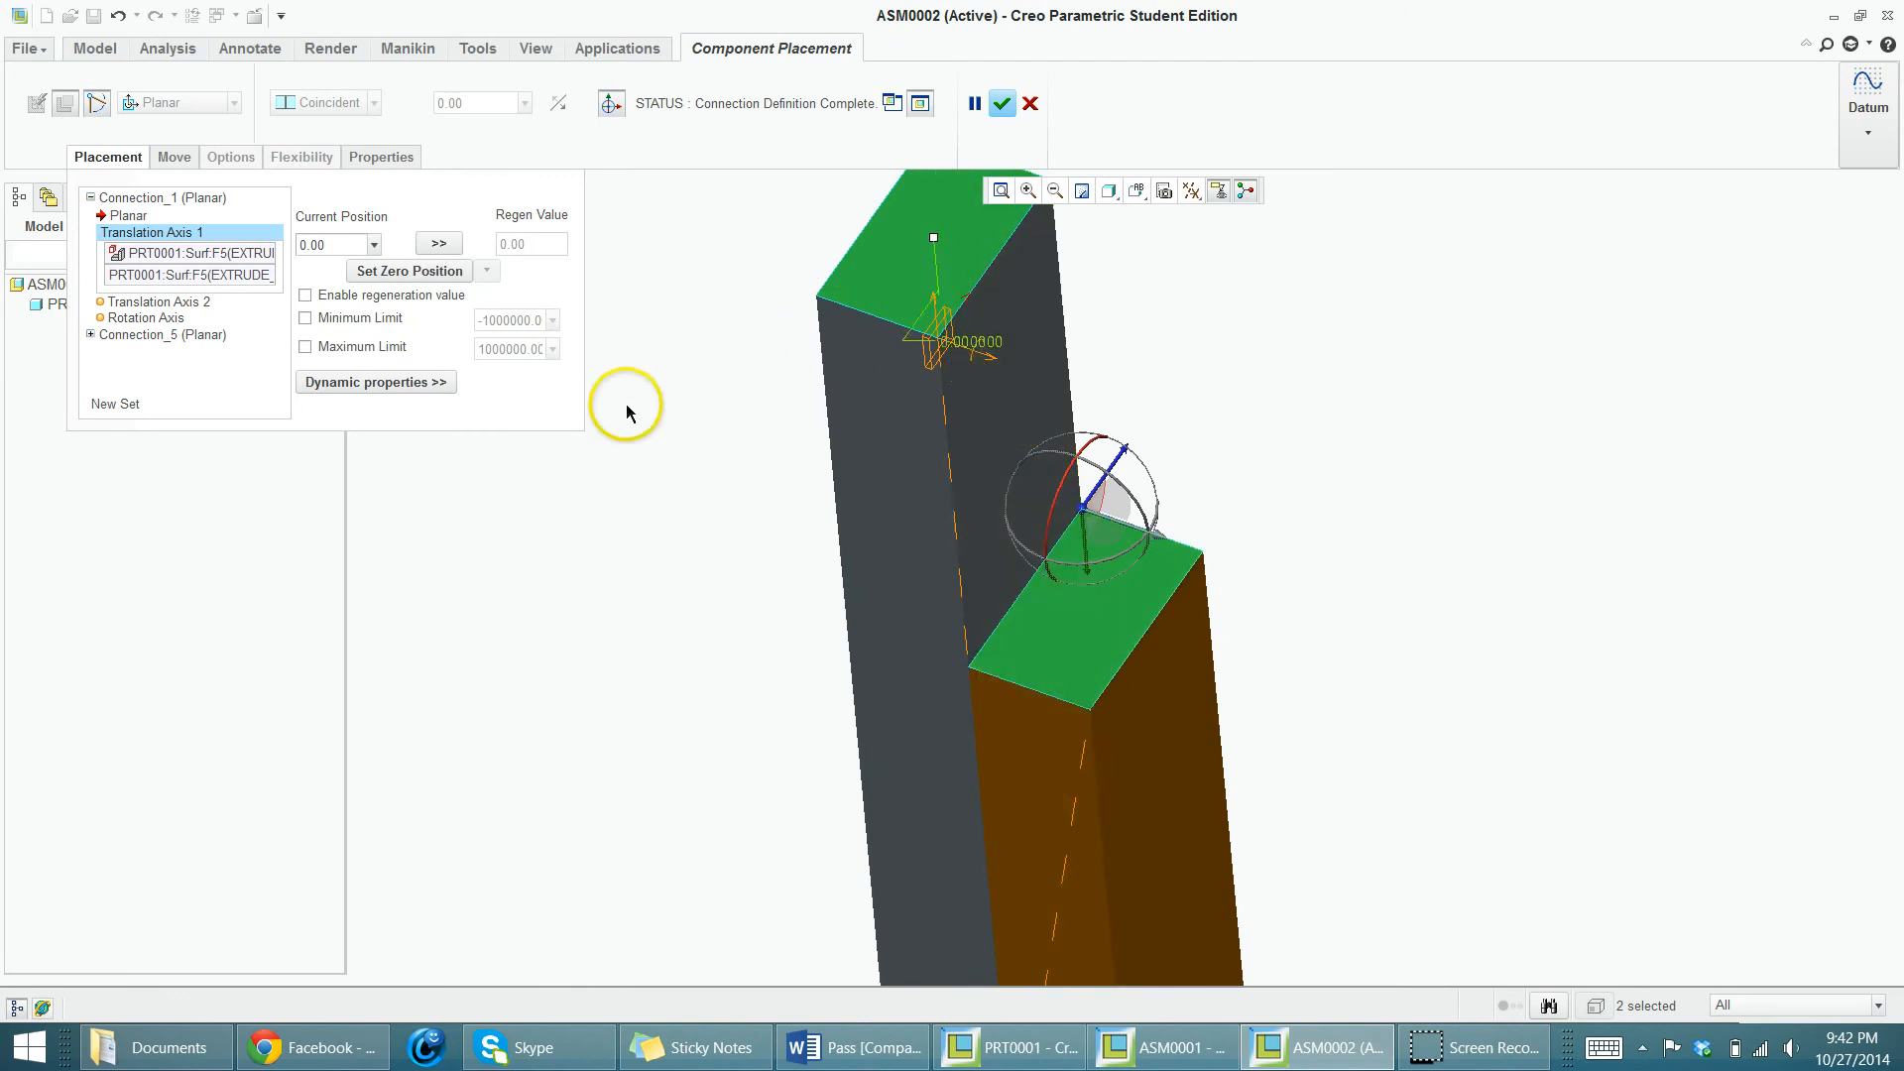
scroll(628, 421, "up", 2)
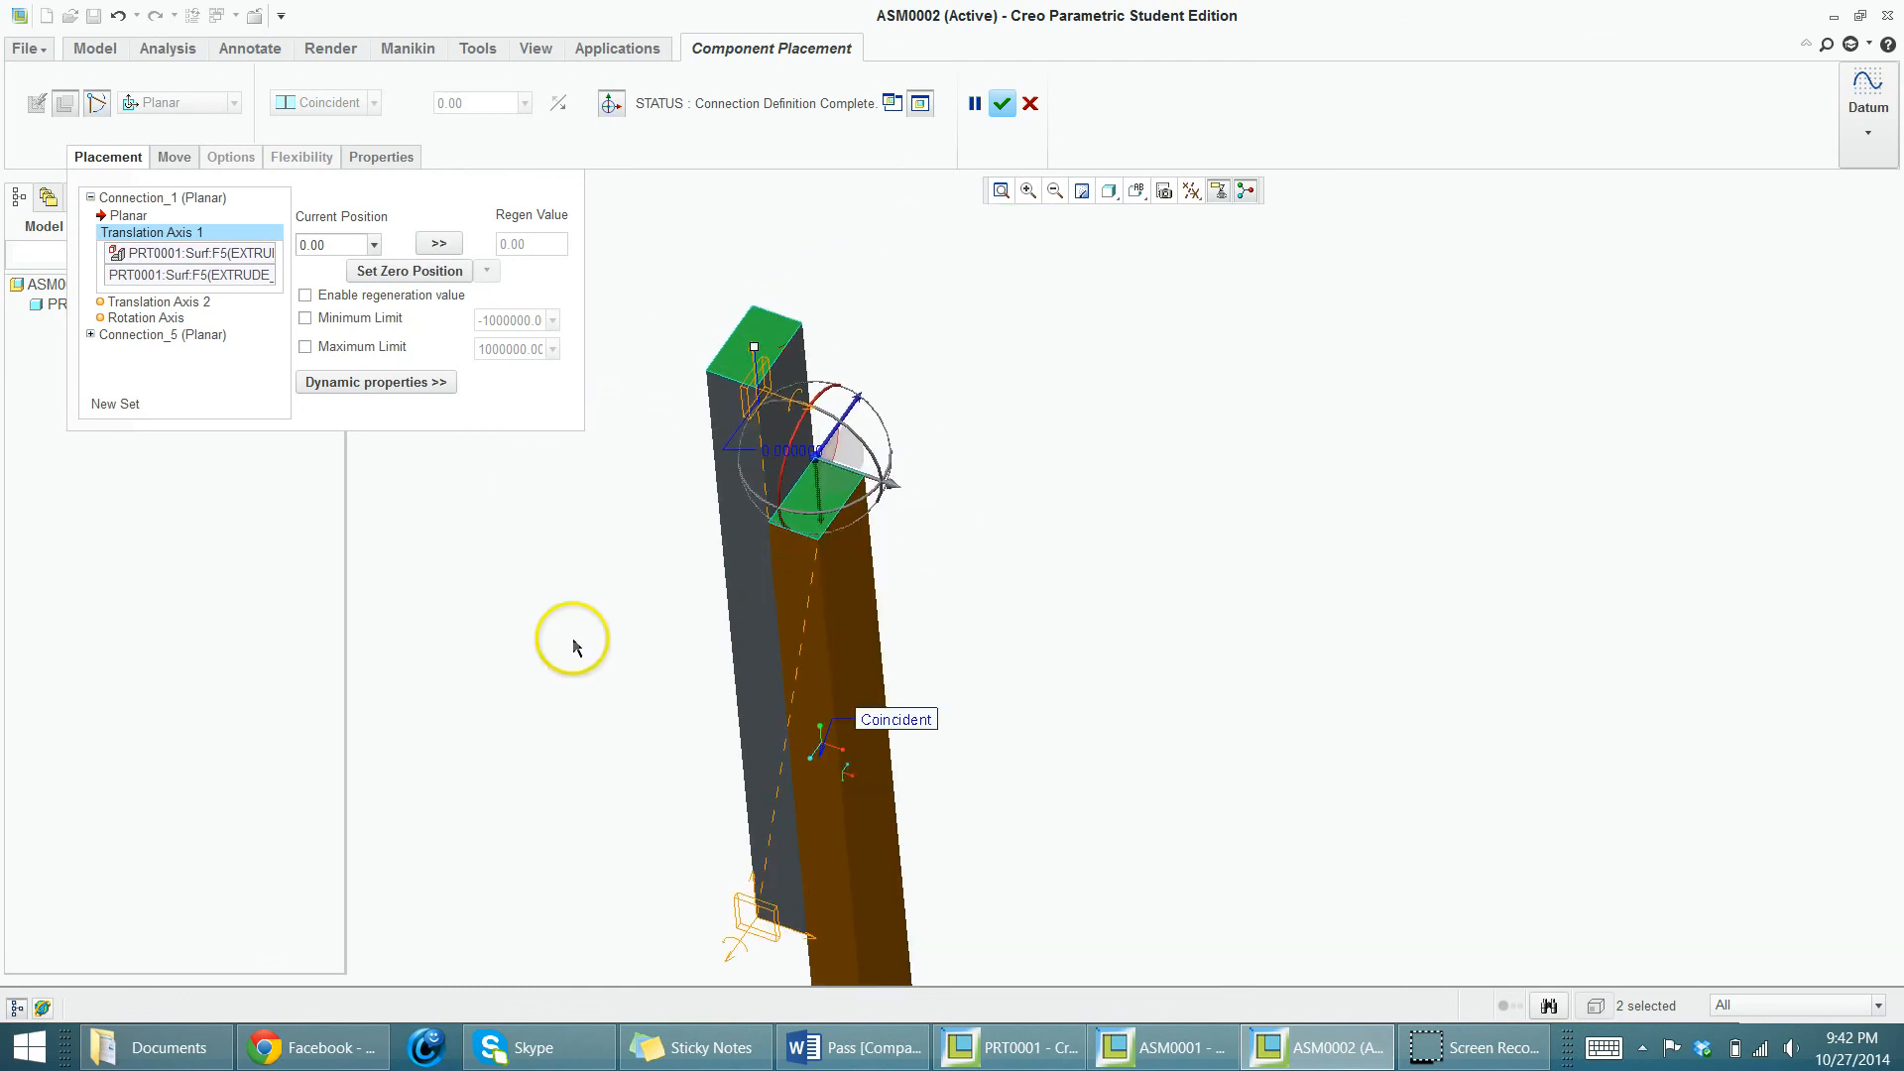
middle_click_drag(934, 548, 849, 597)
- Remove both zero references from Translation Axis 1 of the first planar connection
right_click(173, 256)
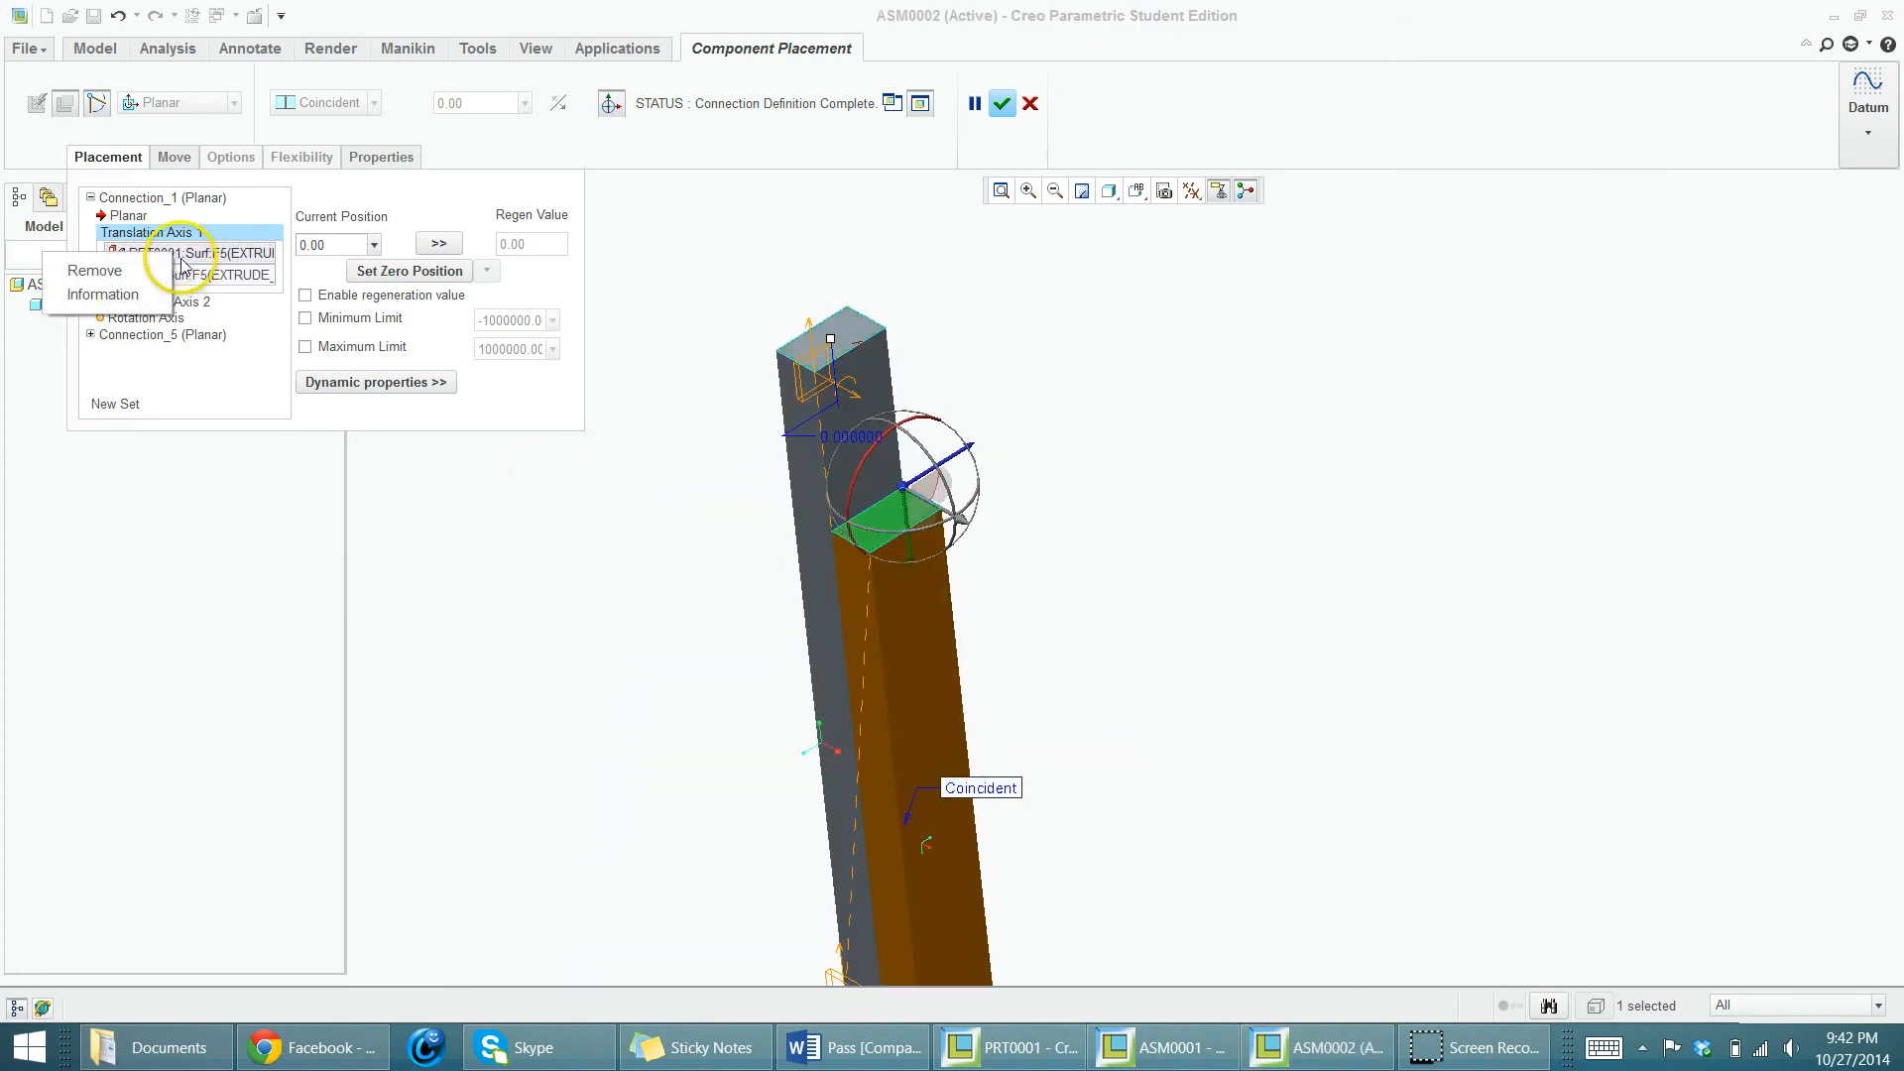
left_click(99, 270)
right_click(183, 285)
left_click(99, 298)
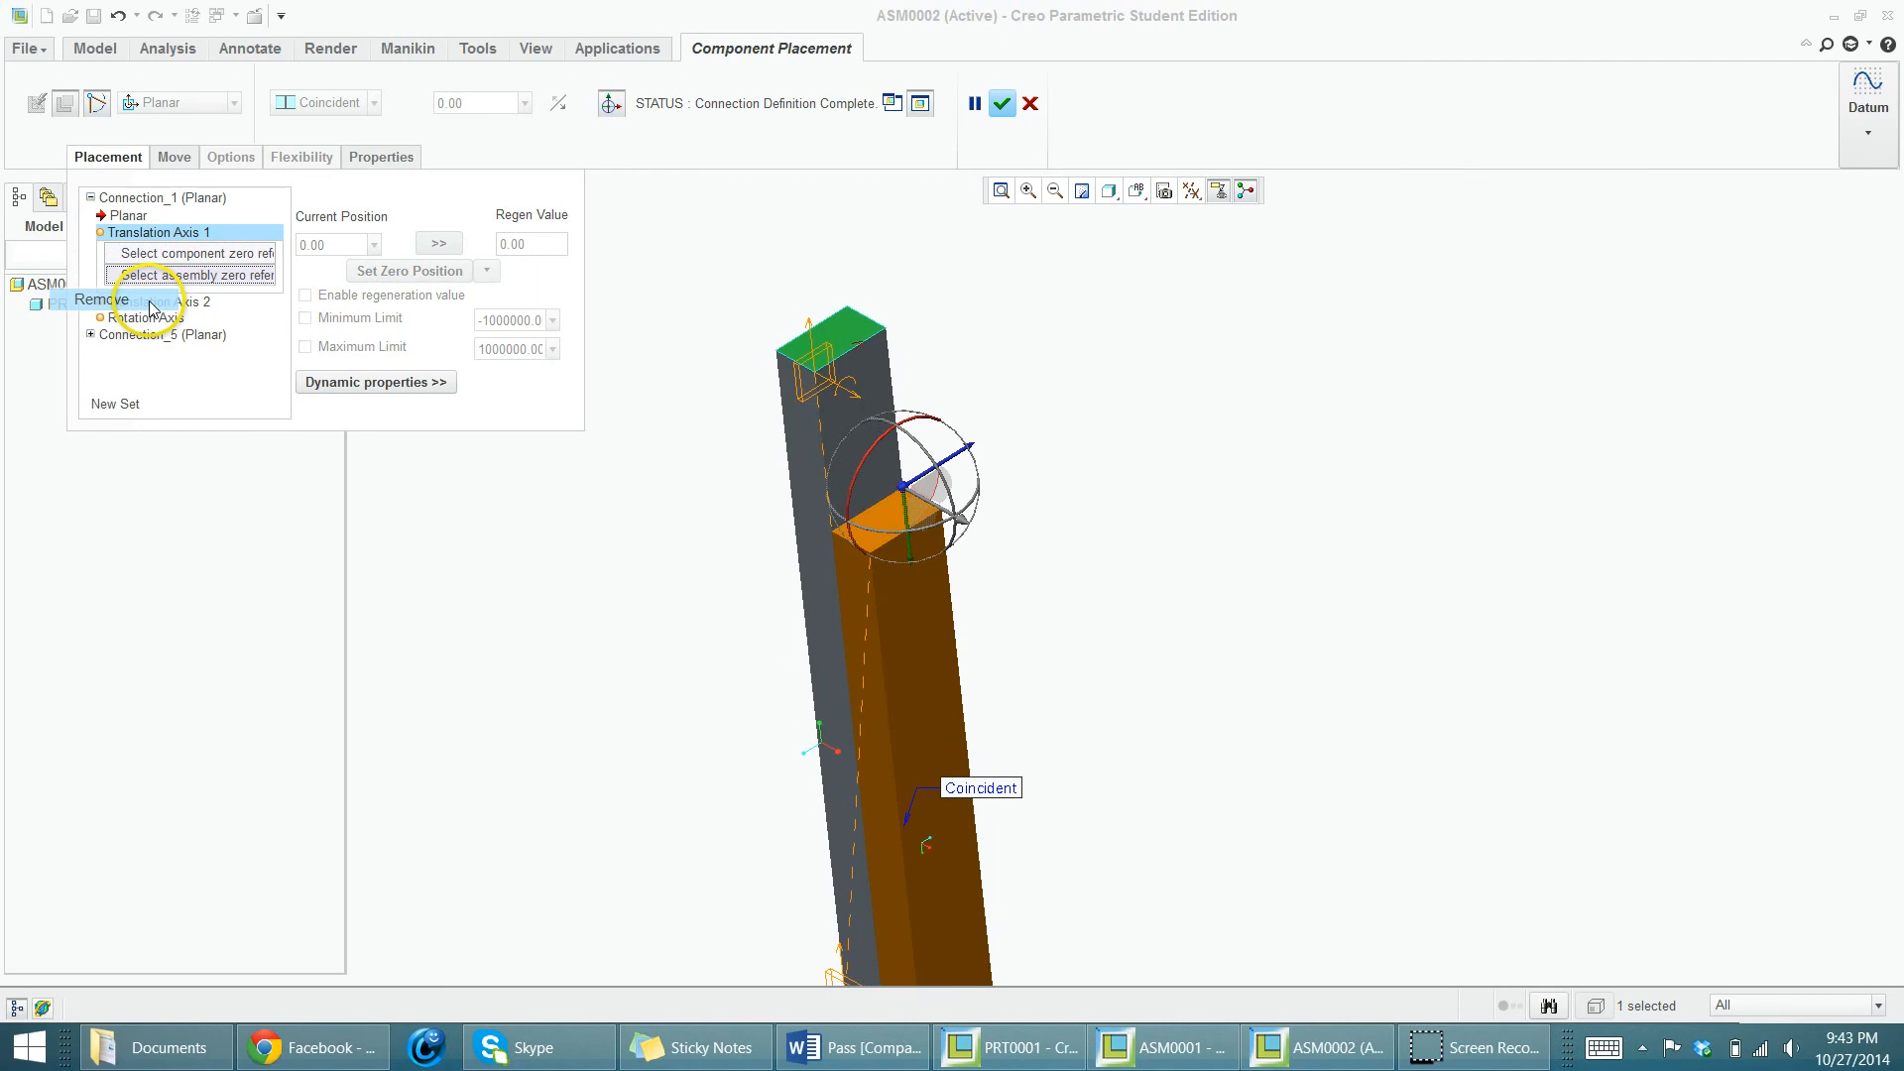
left_click(169, 297)
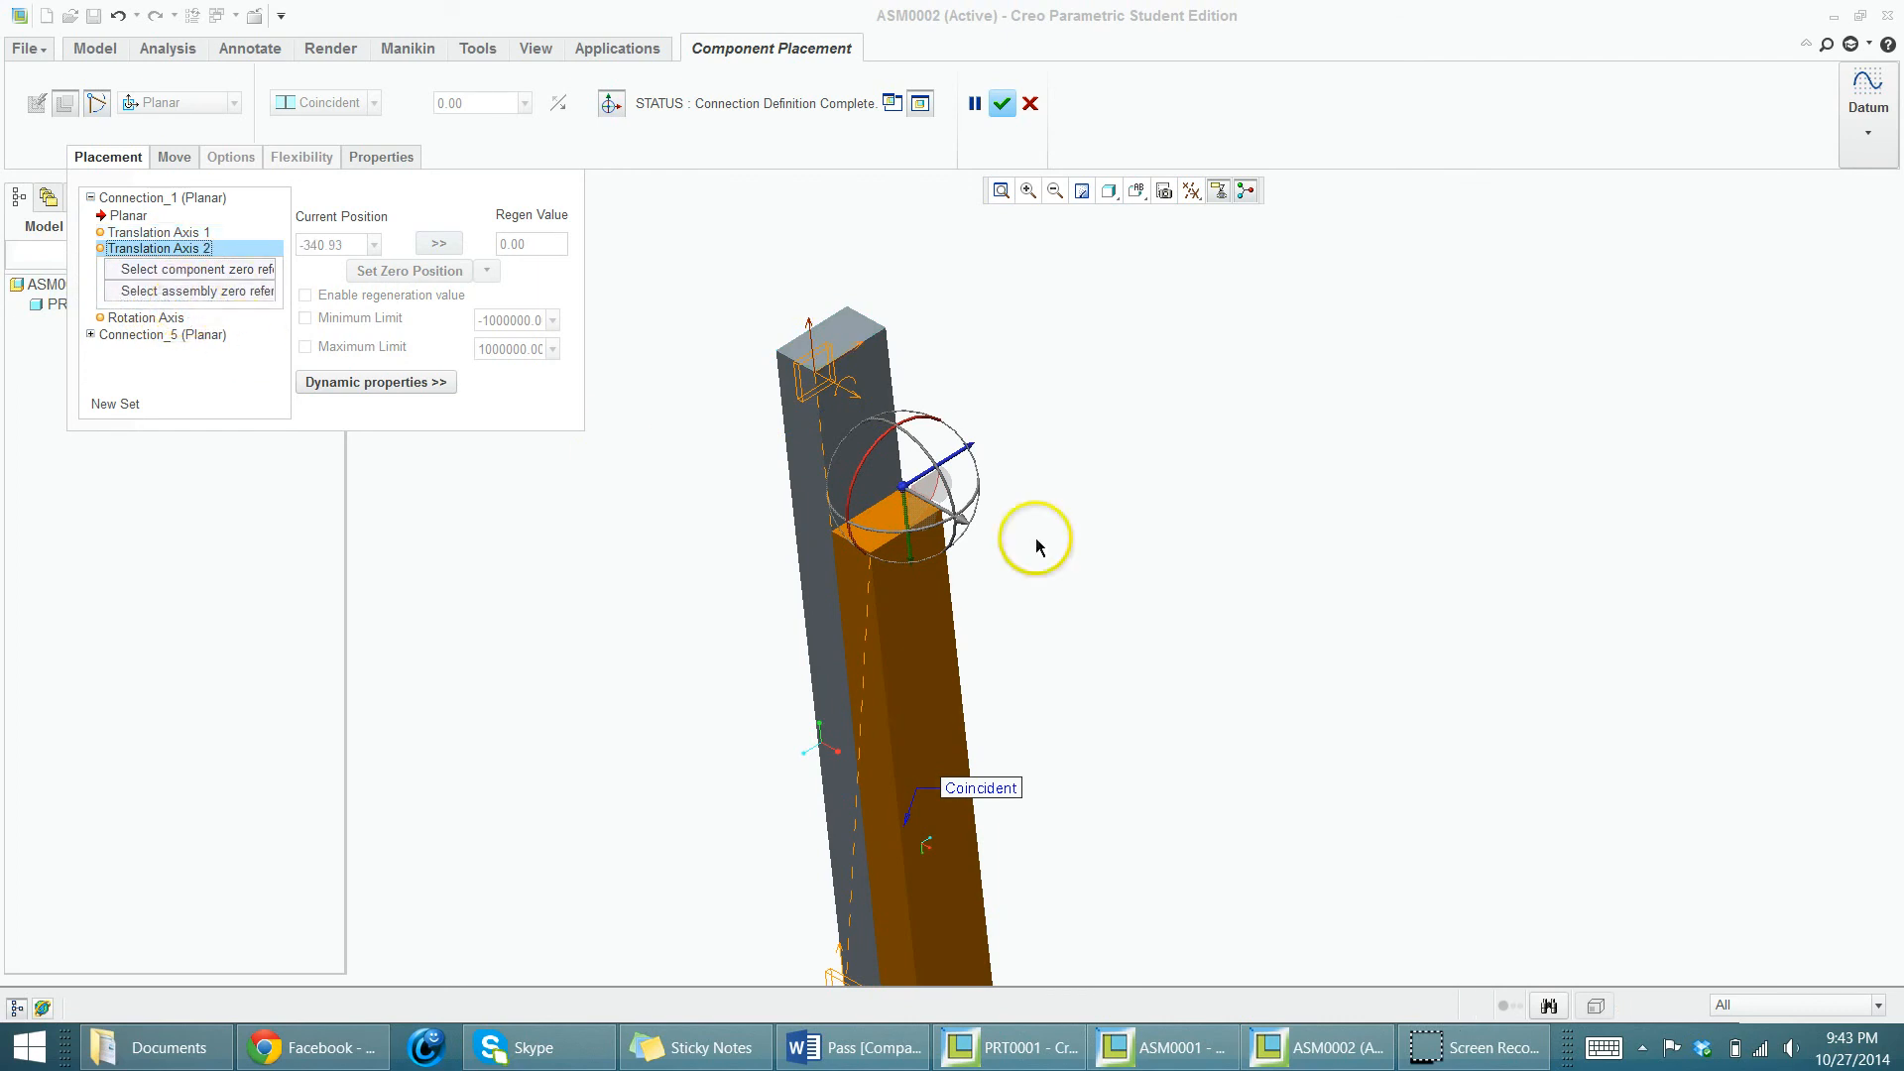
middle_click_drag(867, 432, 882, 476)
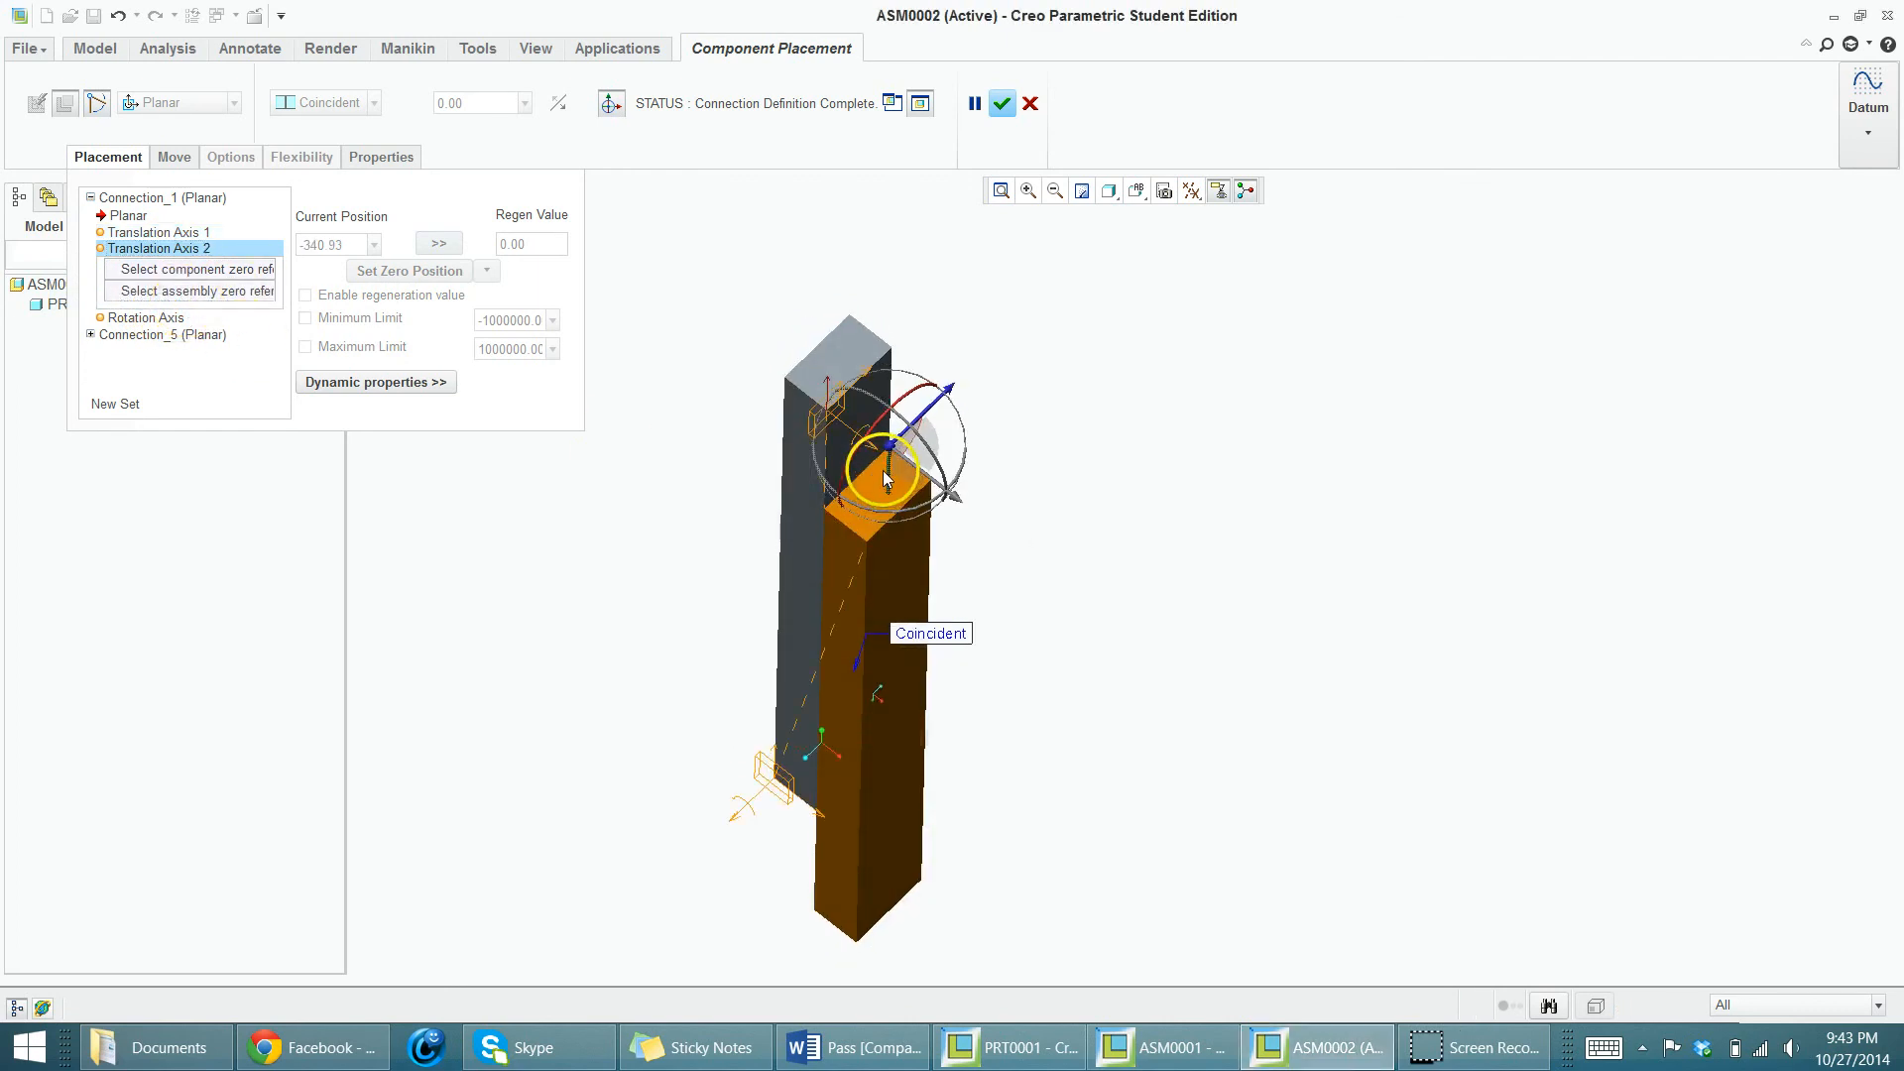
middle_click(837, 354)
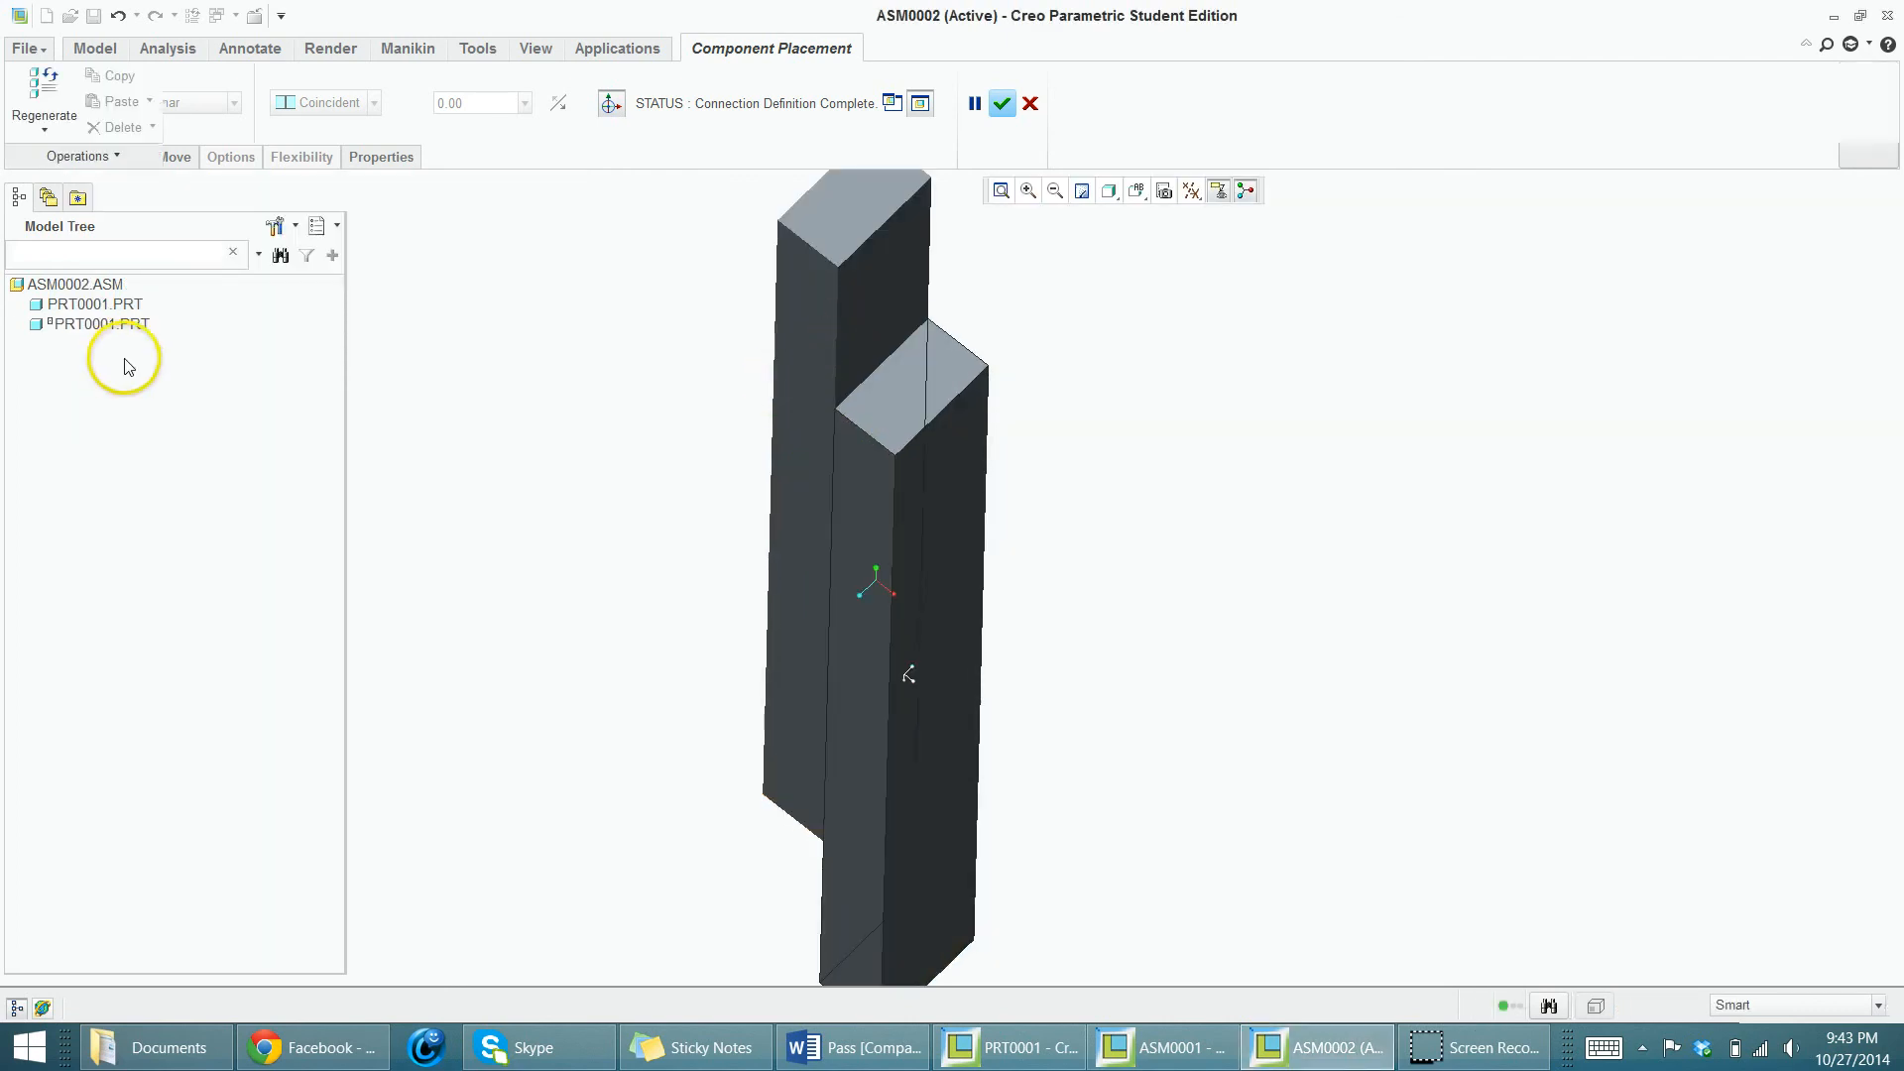
- Redefine the second bar's placement and assign both bars' top end faces as zero references for Translation Axis 2 of the first planar connection
right_click(107, 327)
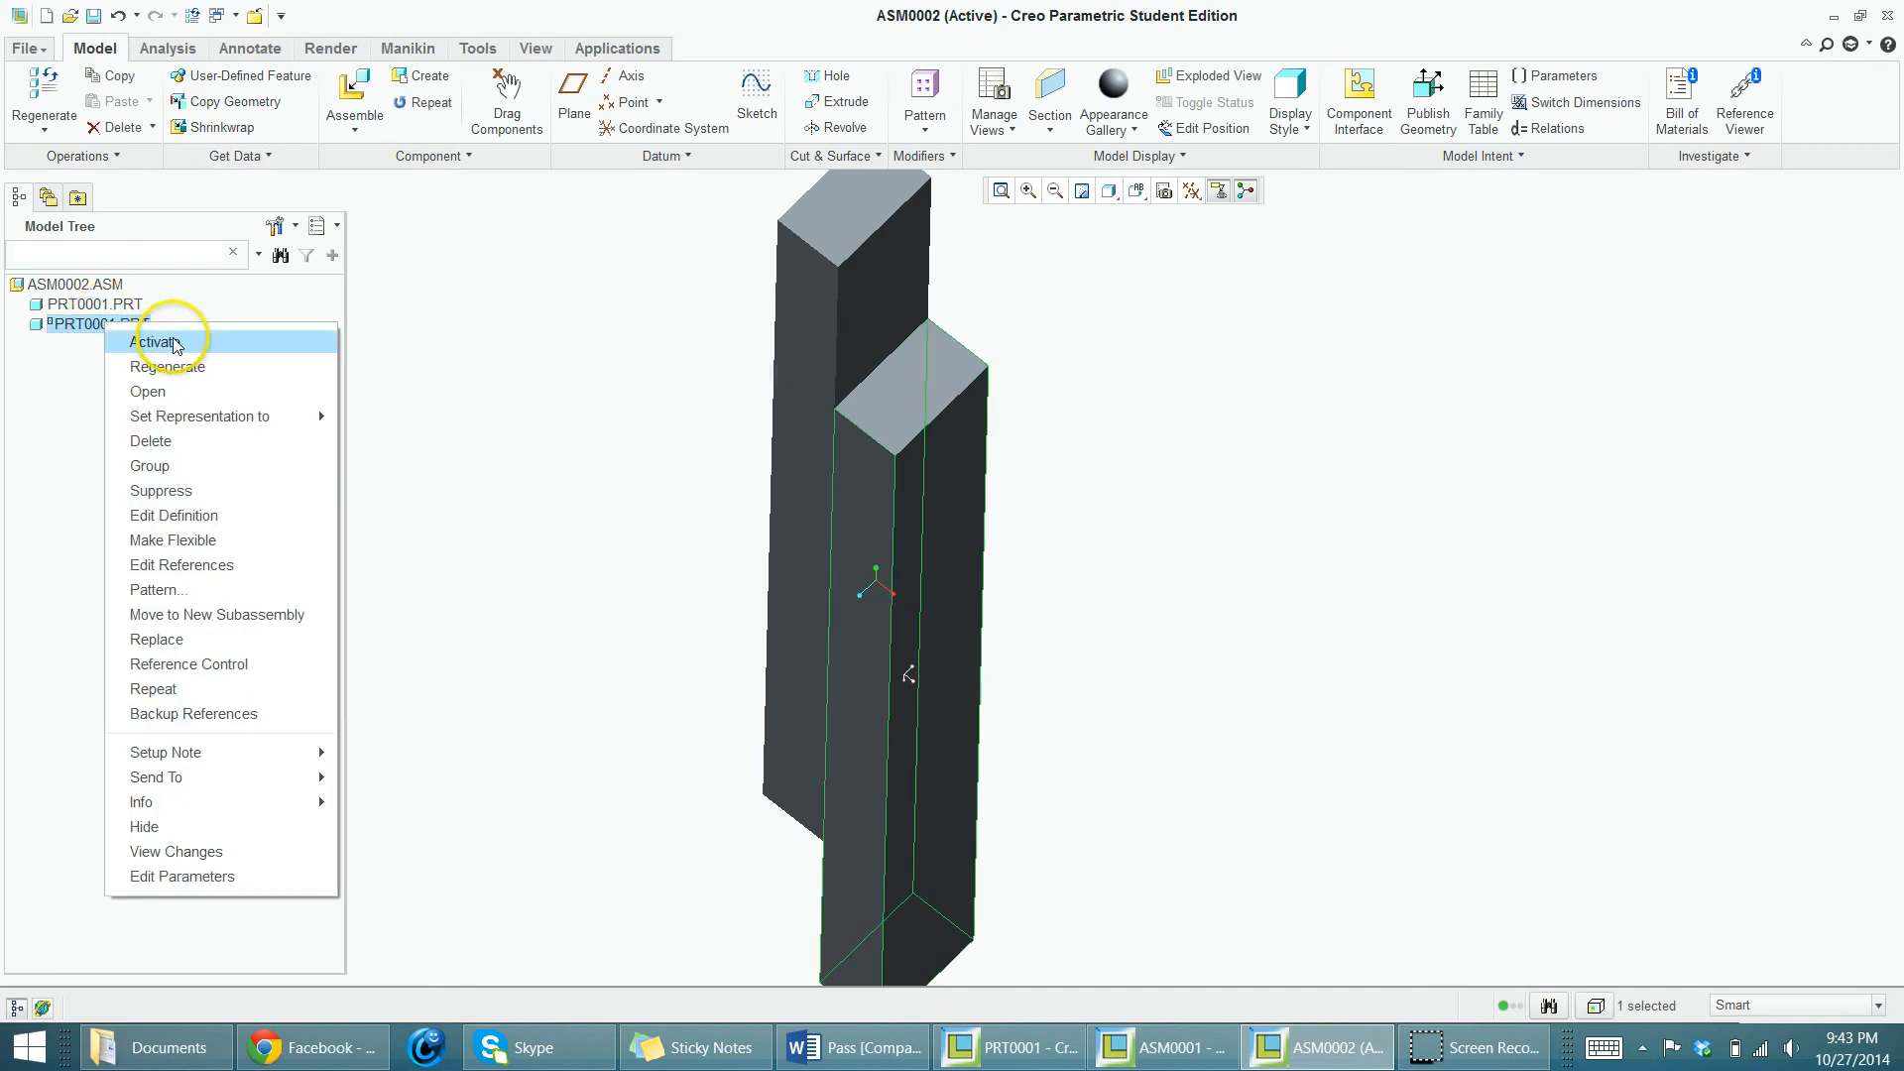
left_click(216, 515)
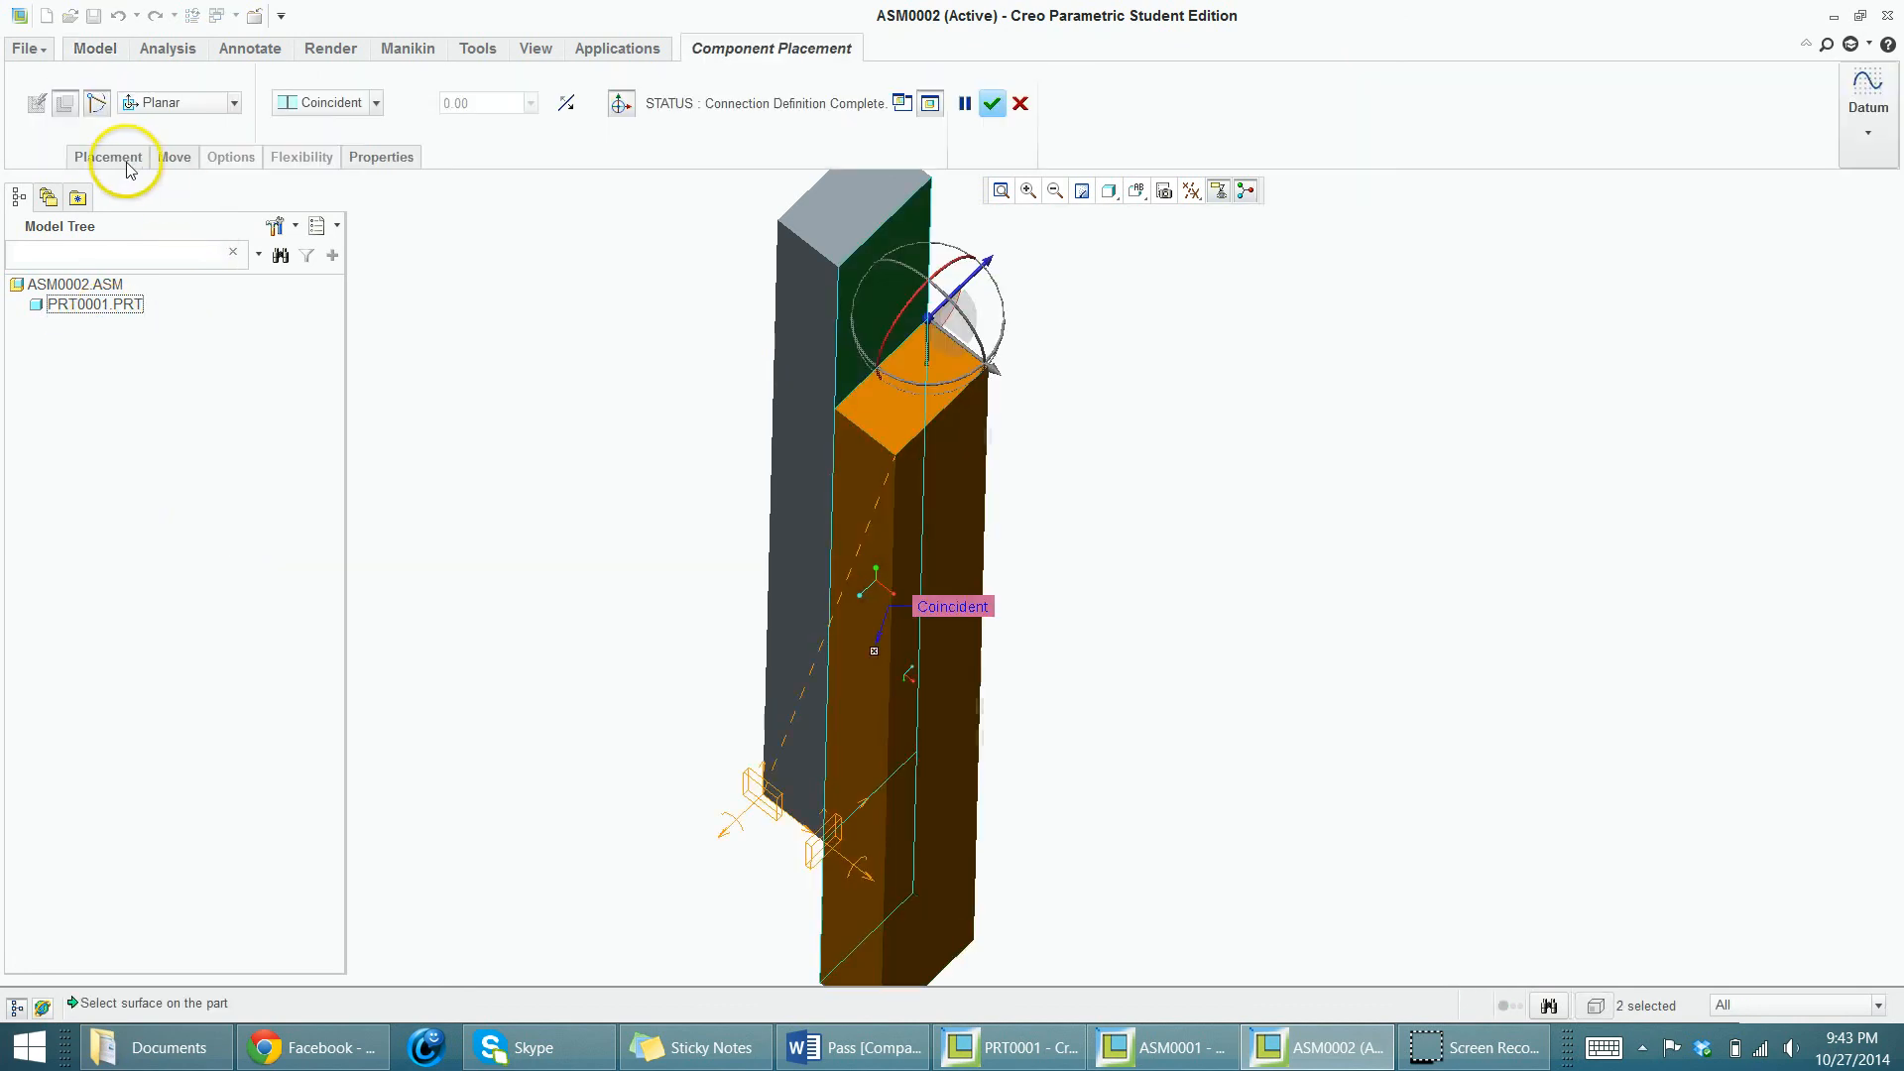
left_click(124, 164)
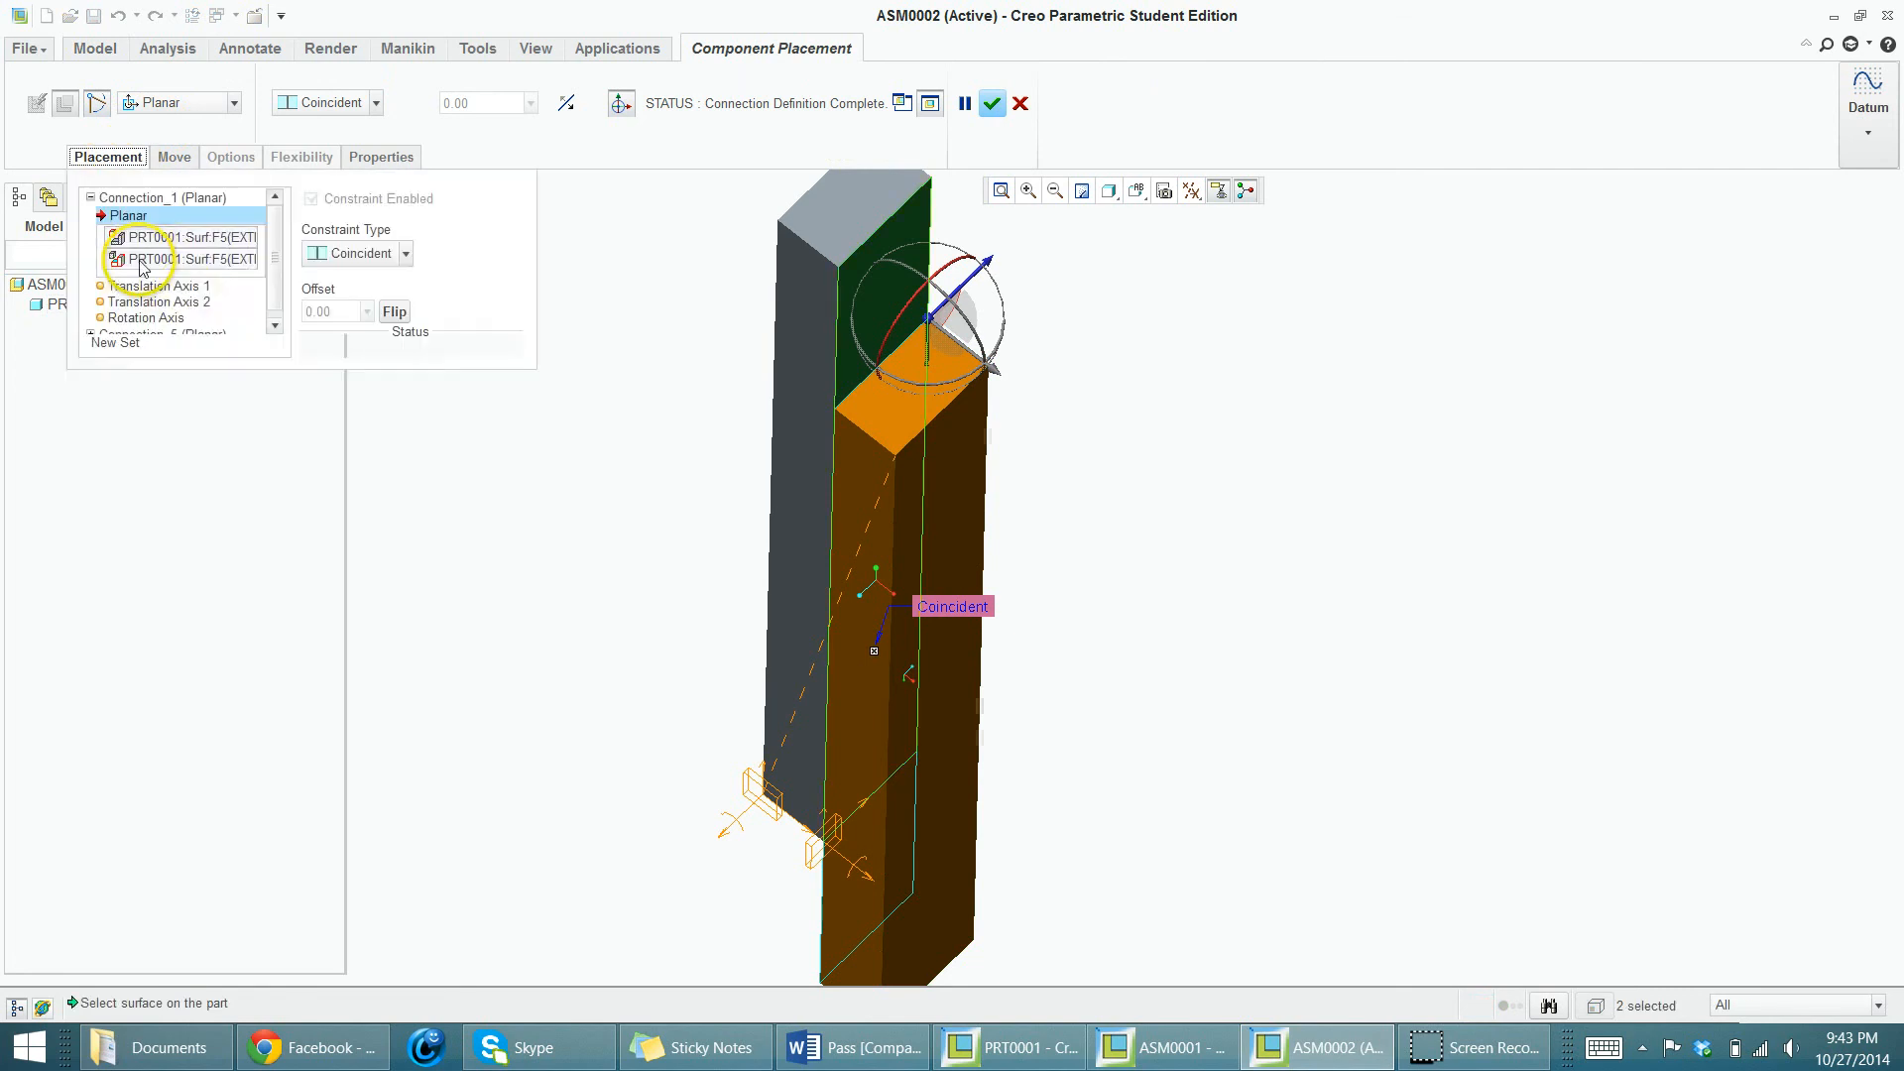
left_click(185, 302)
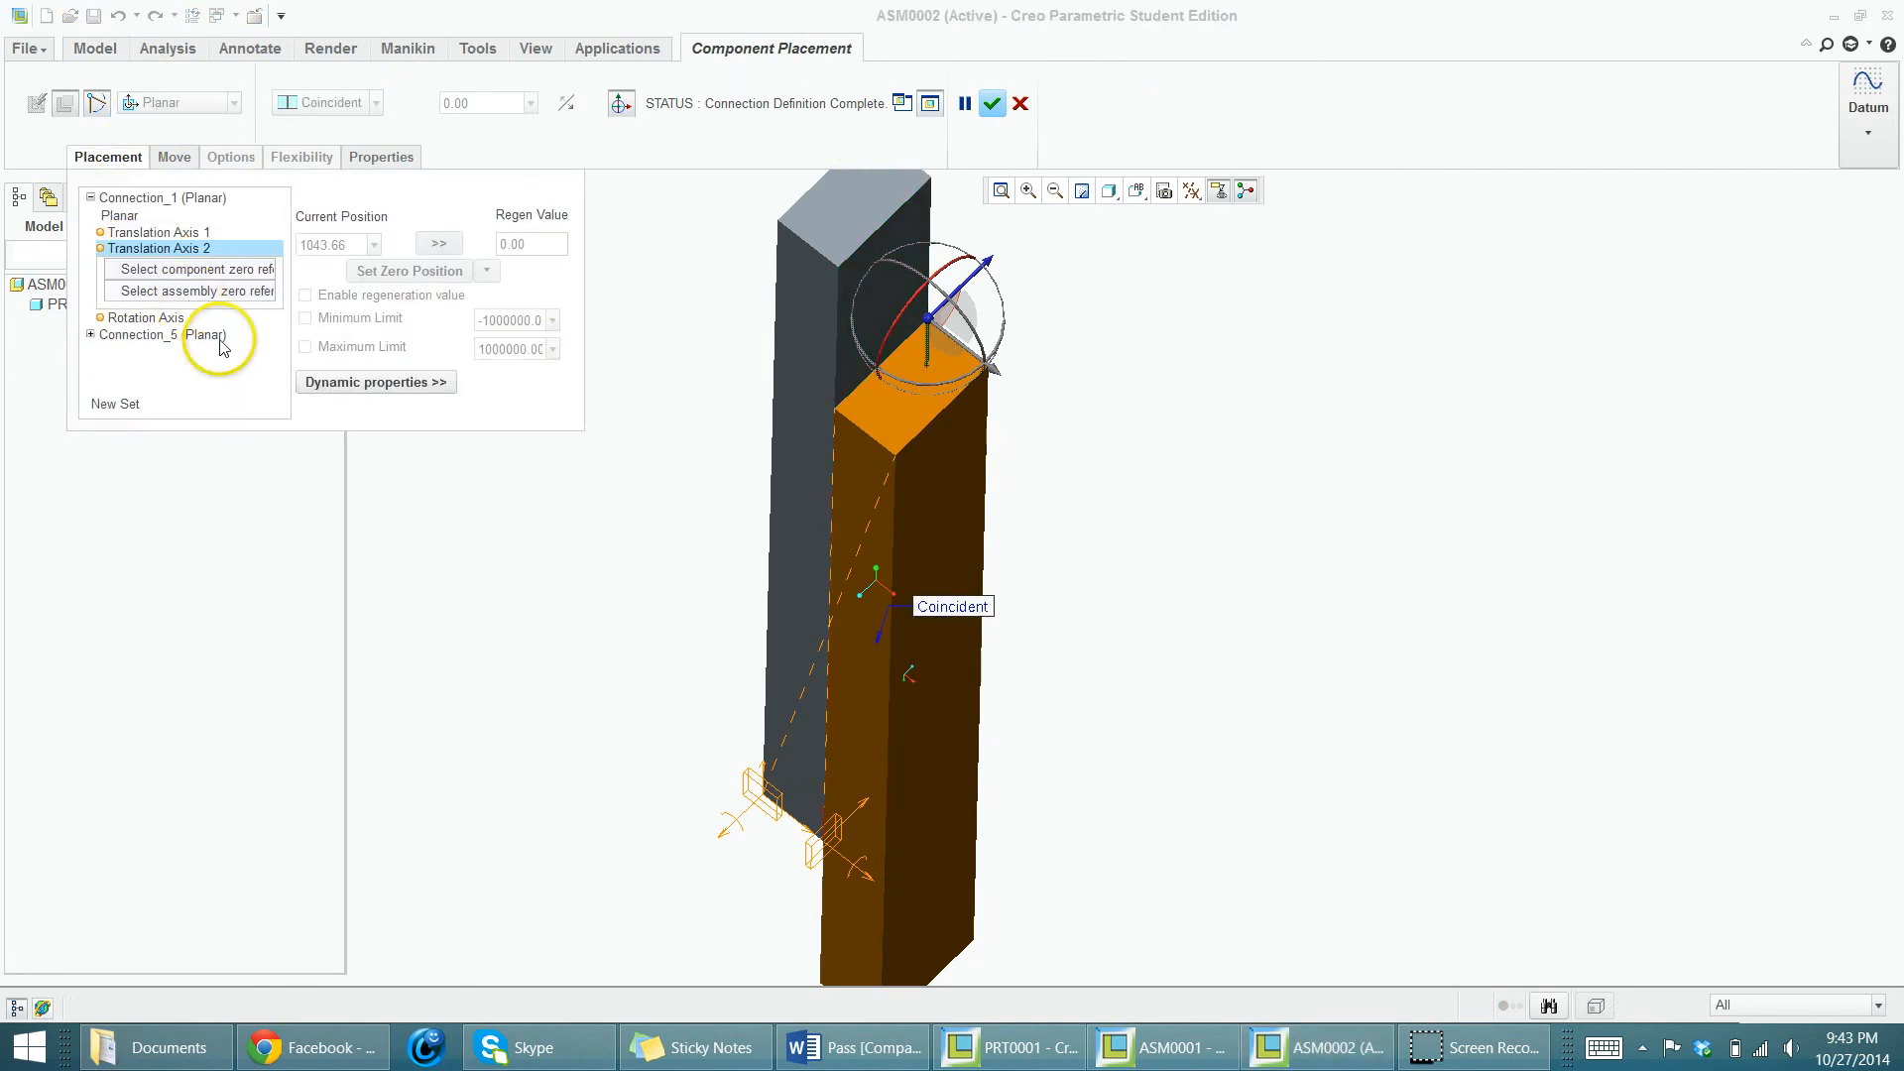
left_click(839, 230)
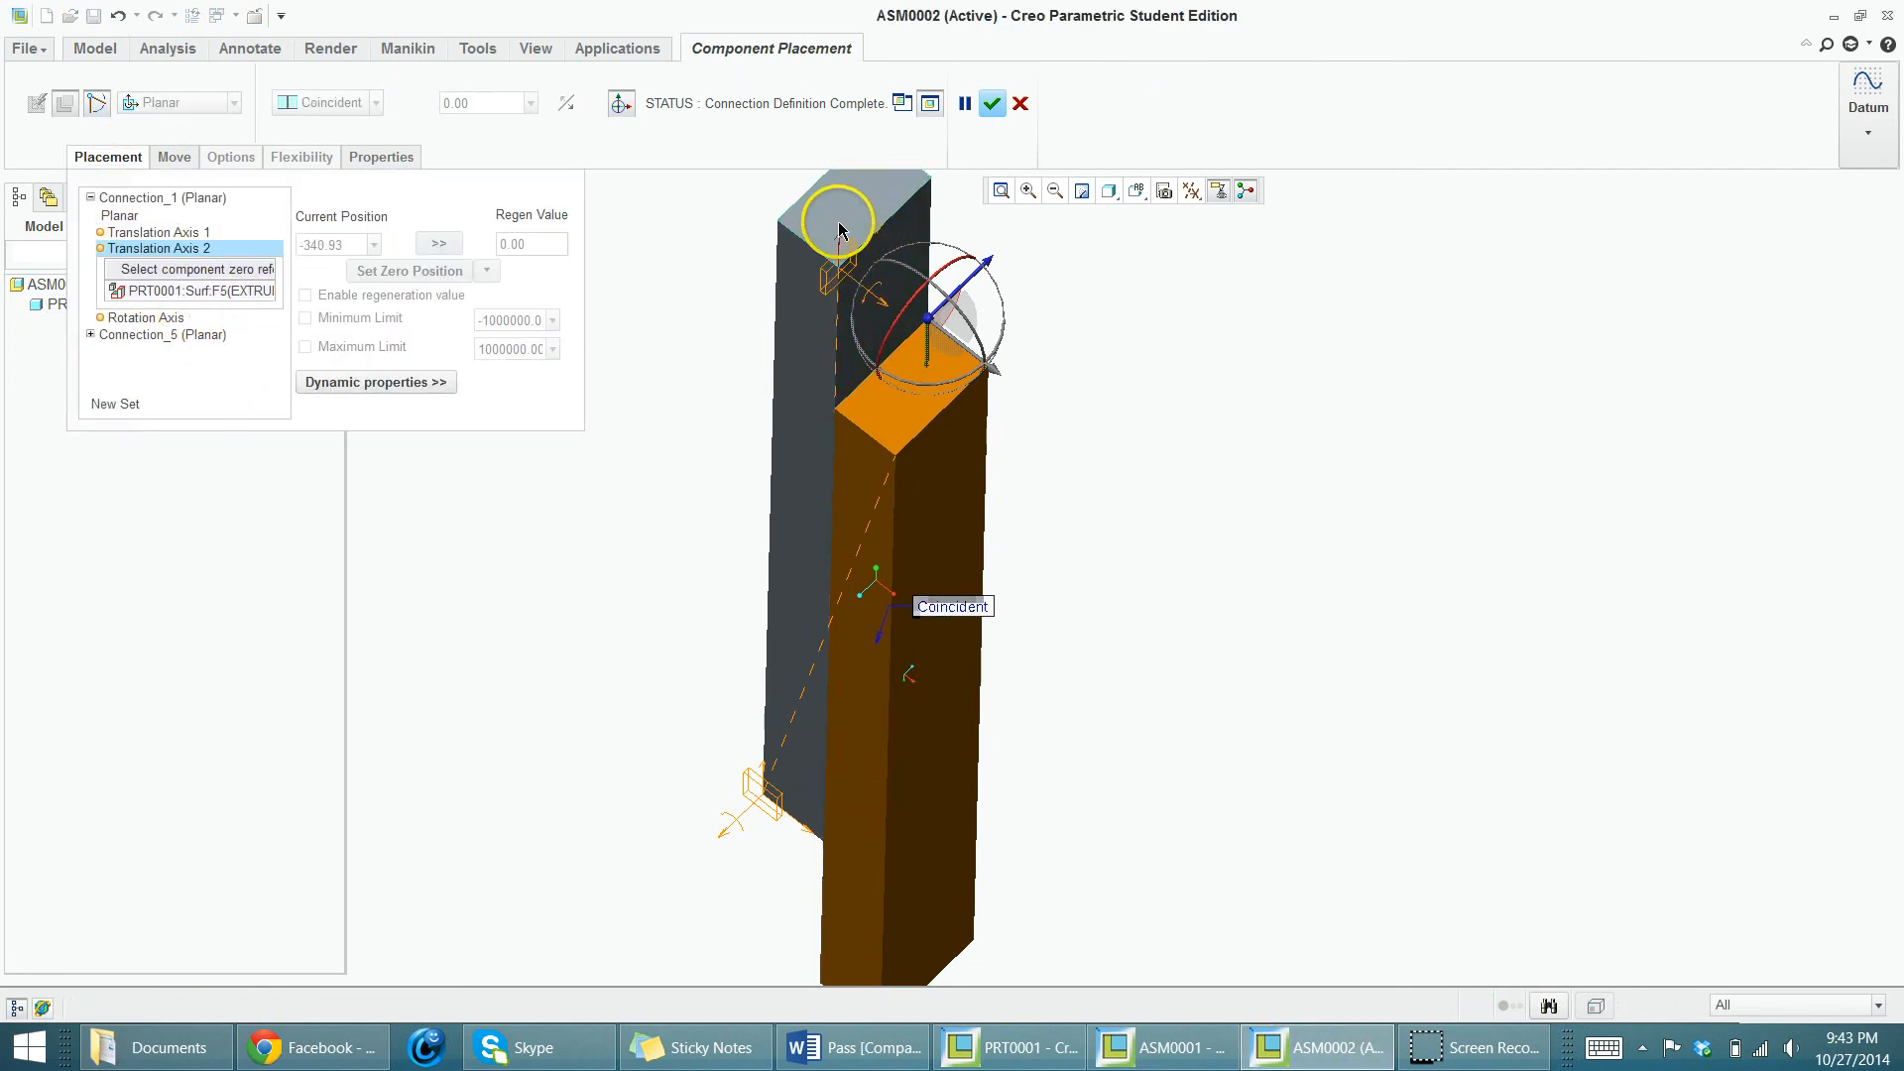
left_click(888, 415)
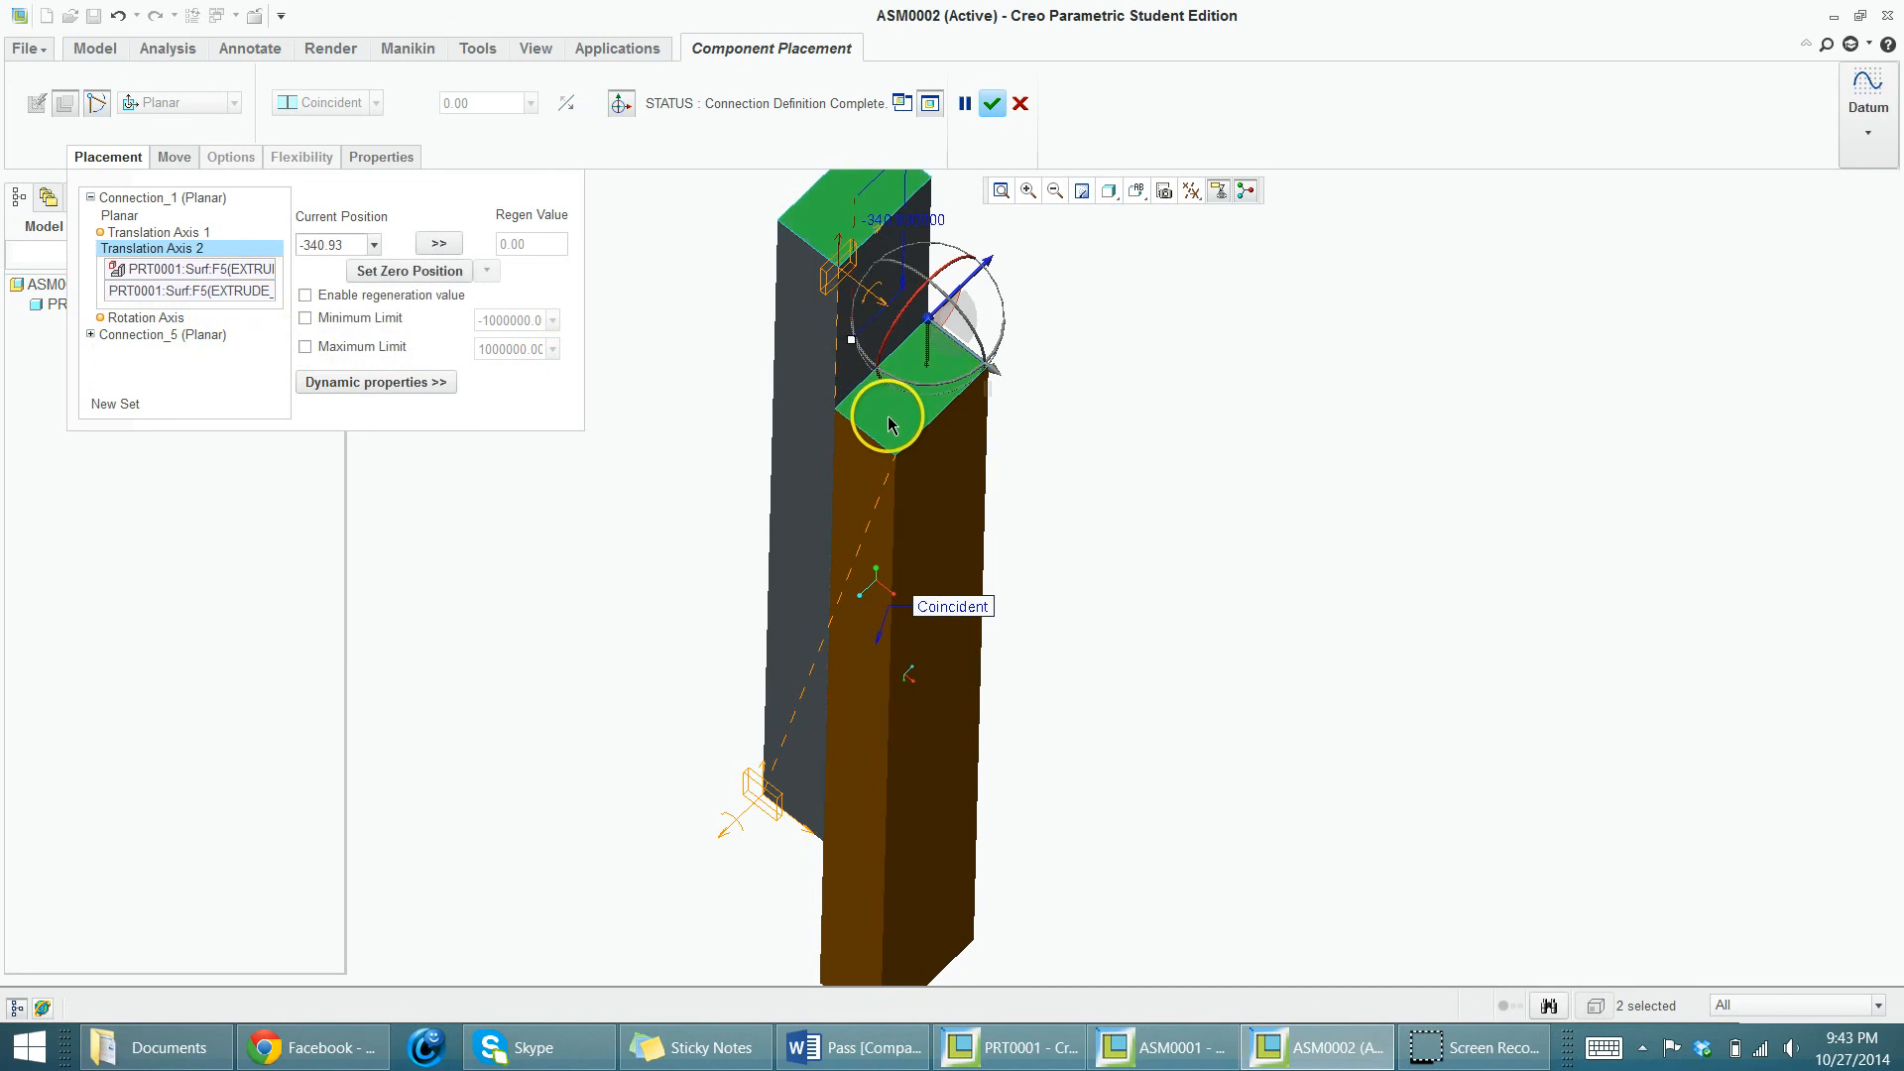
scroll(967, 466, "up", 4)
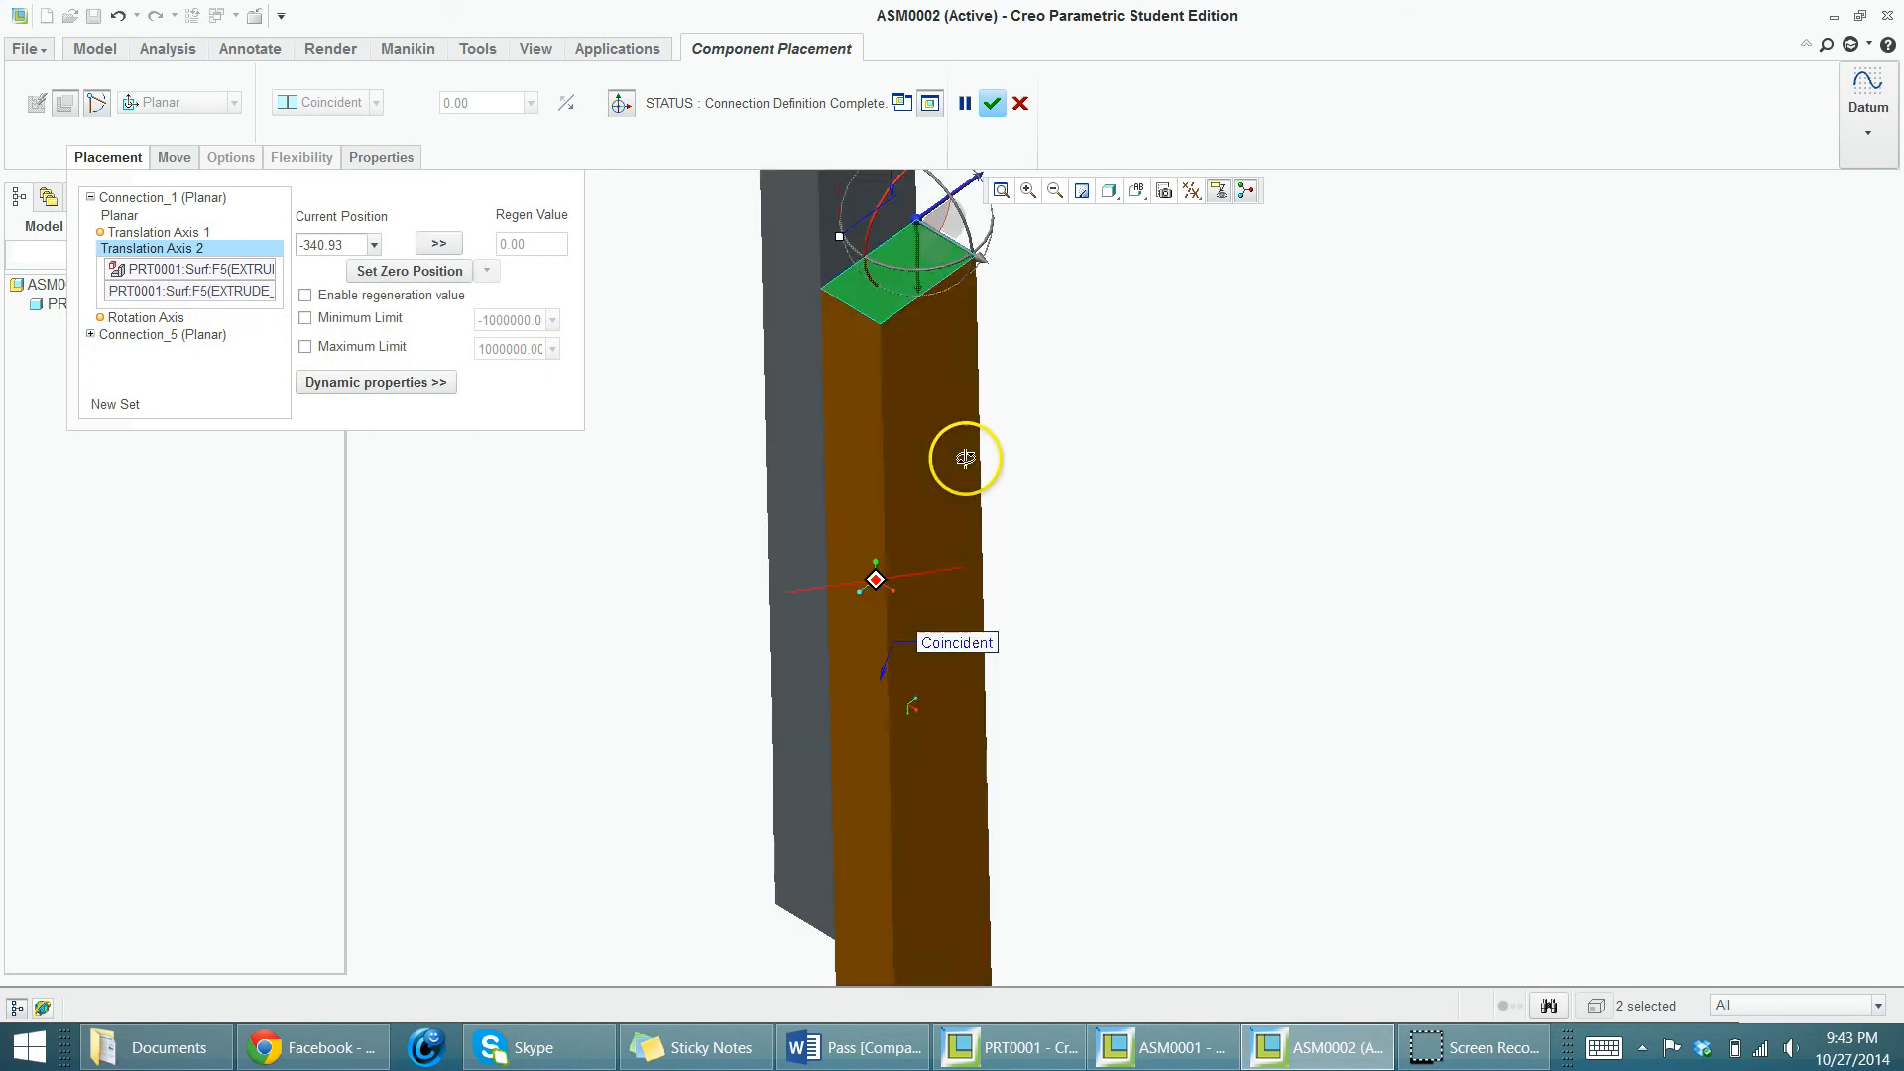
scroll(826, 630, "down", 4)
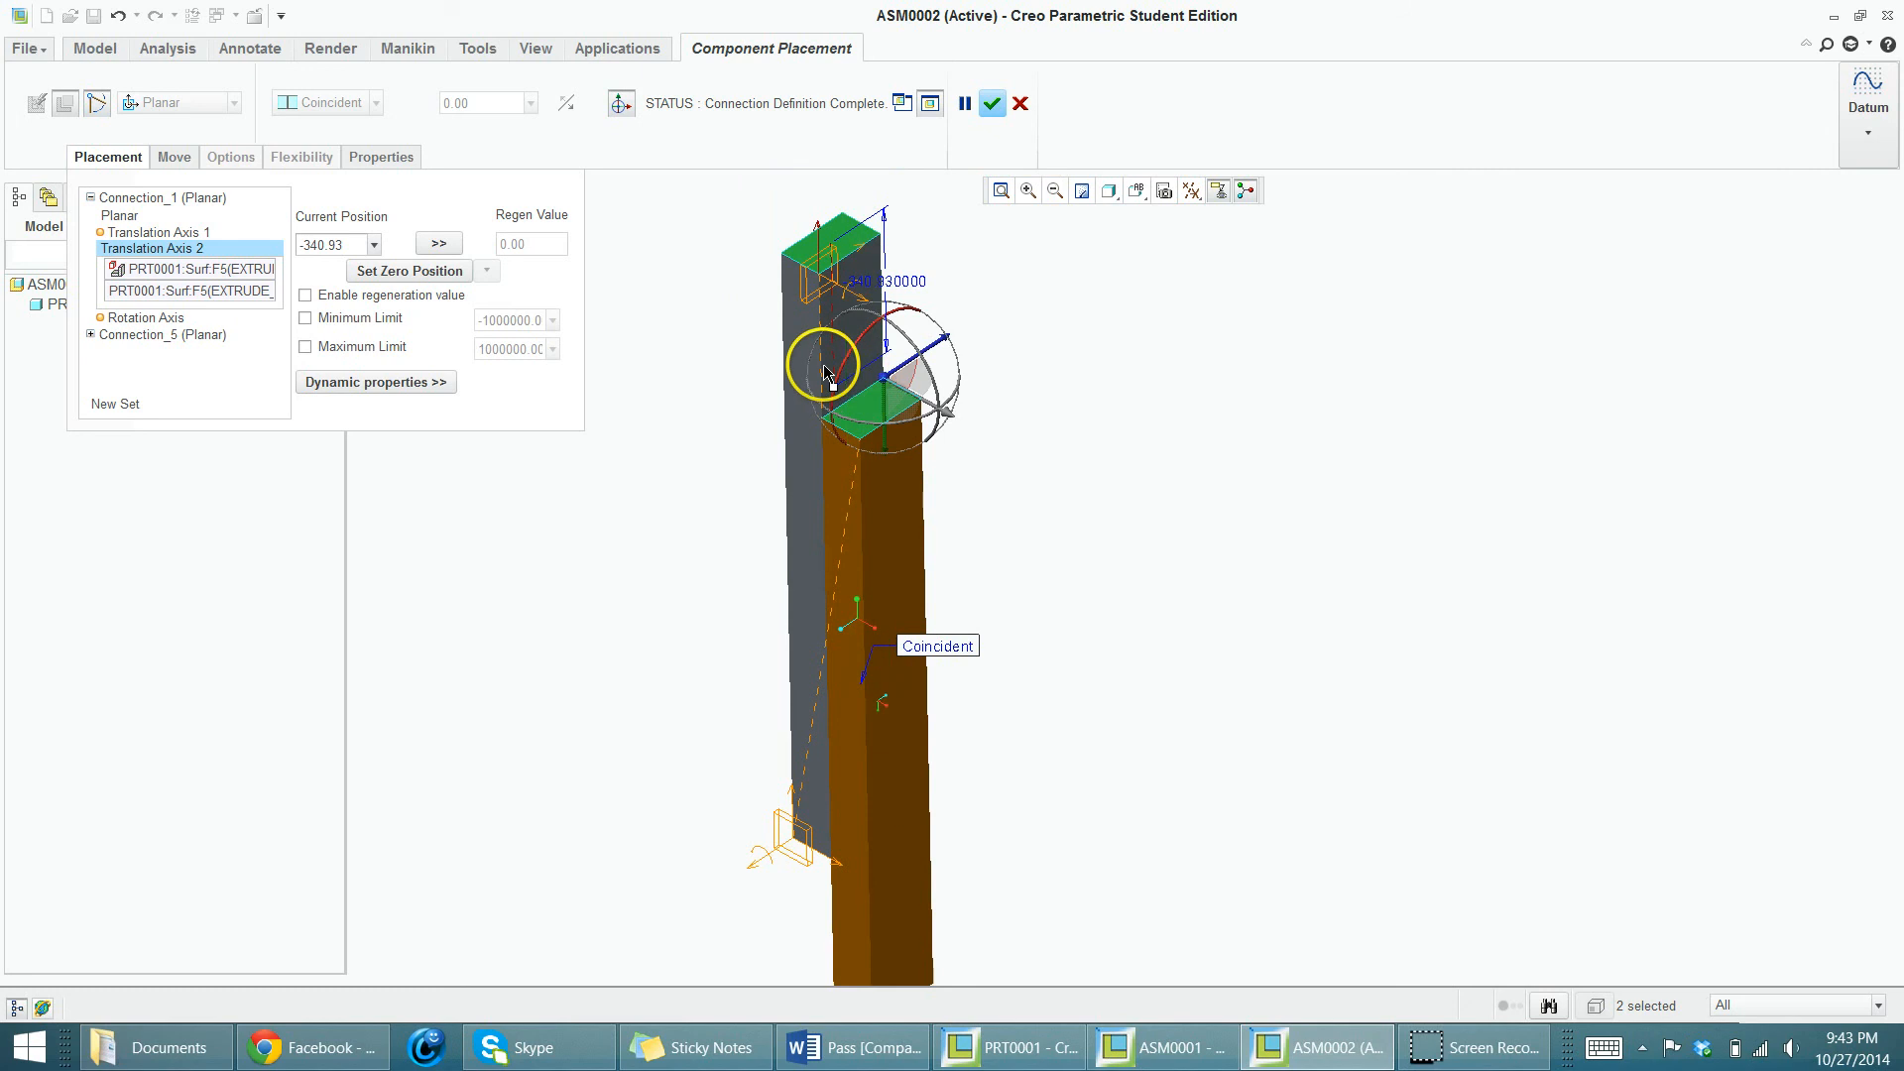
- Set the current position of Translation Axis 2 to 0 so the bars' top ends are flush
double_click(352, 244)
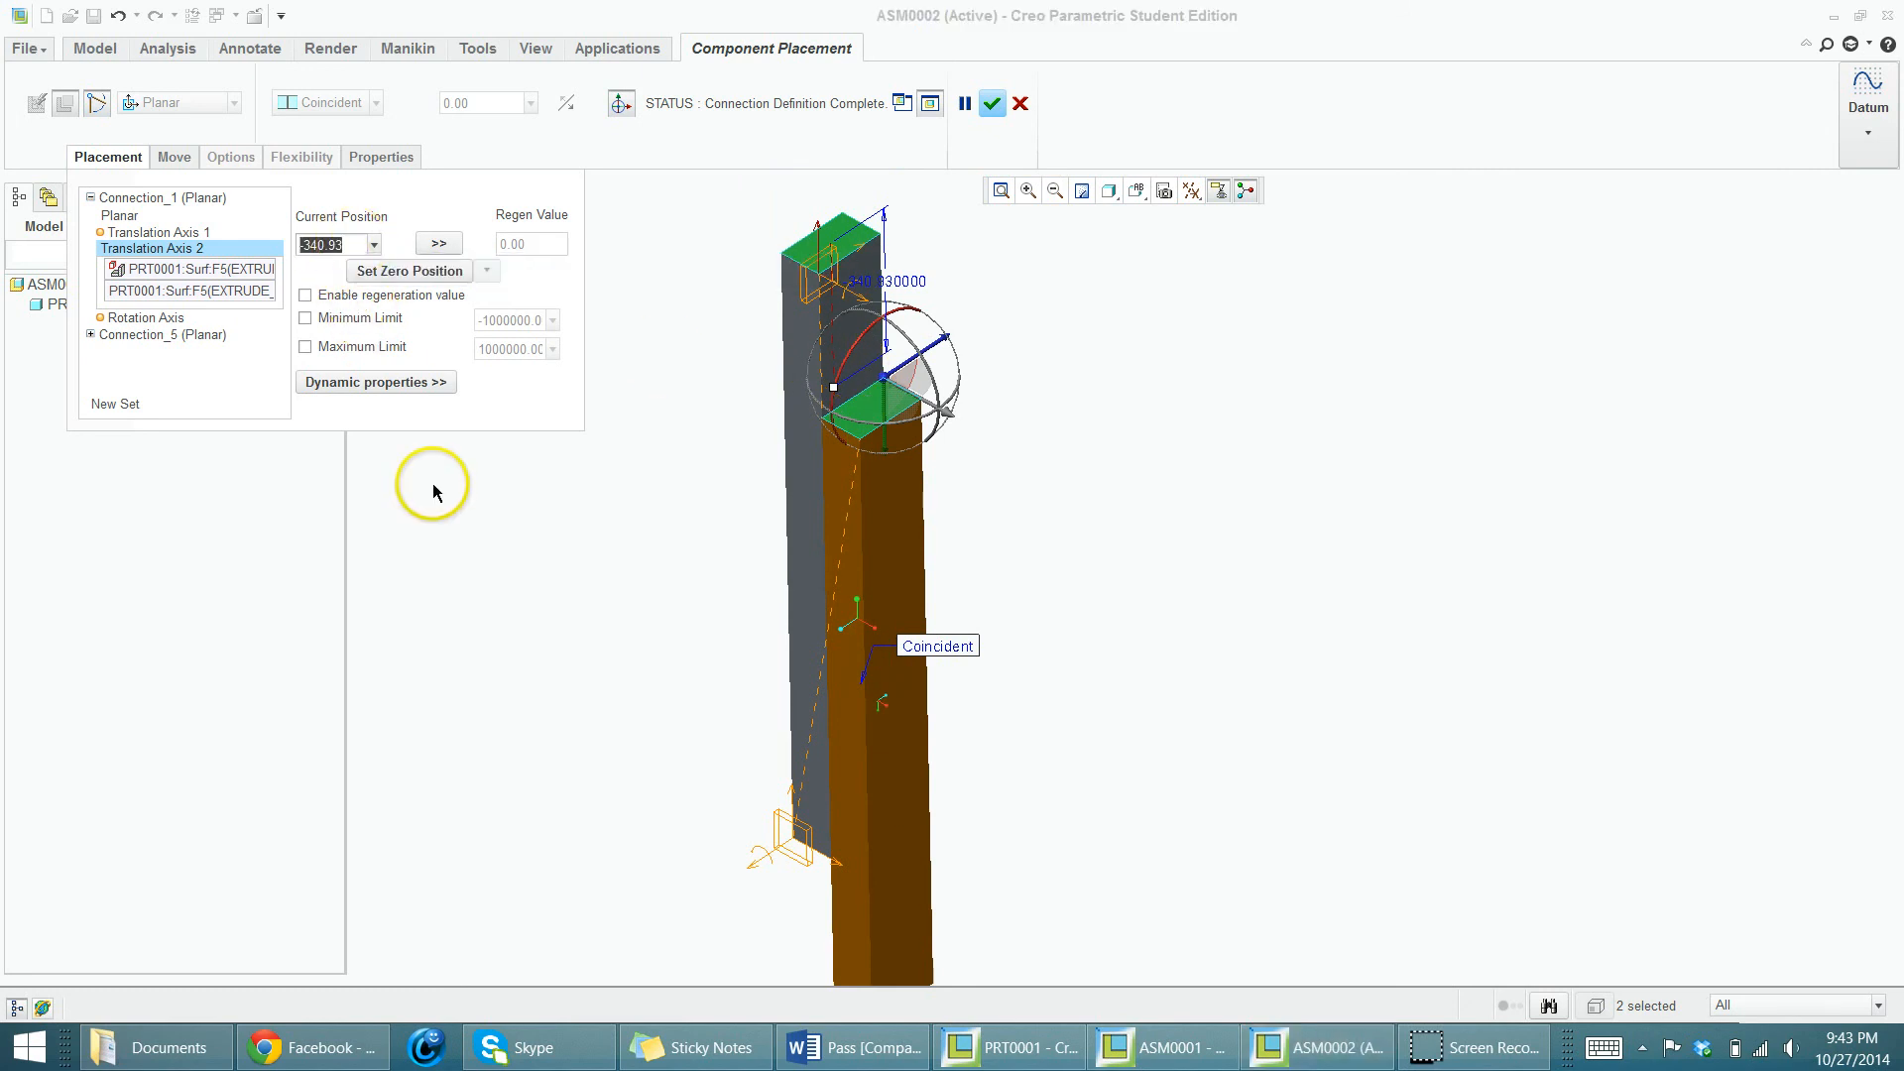
type("0")
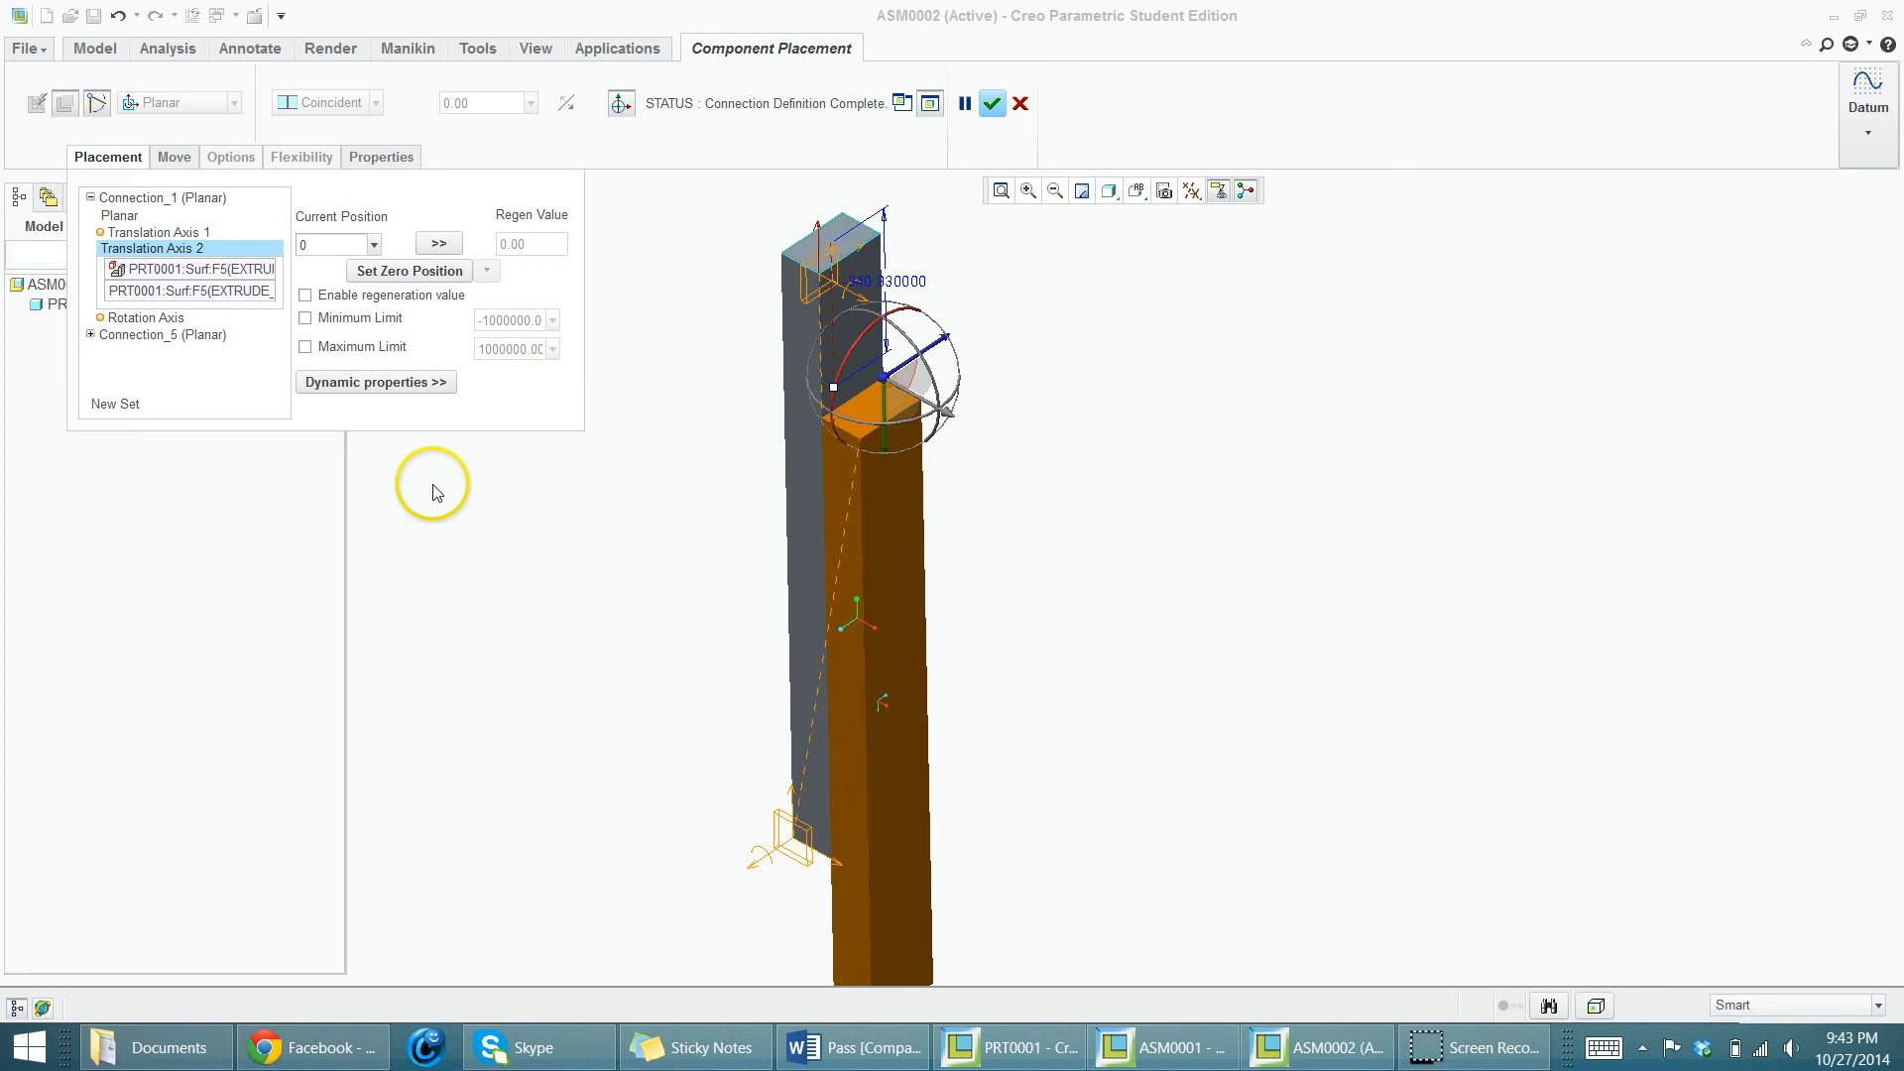
key("Return")
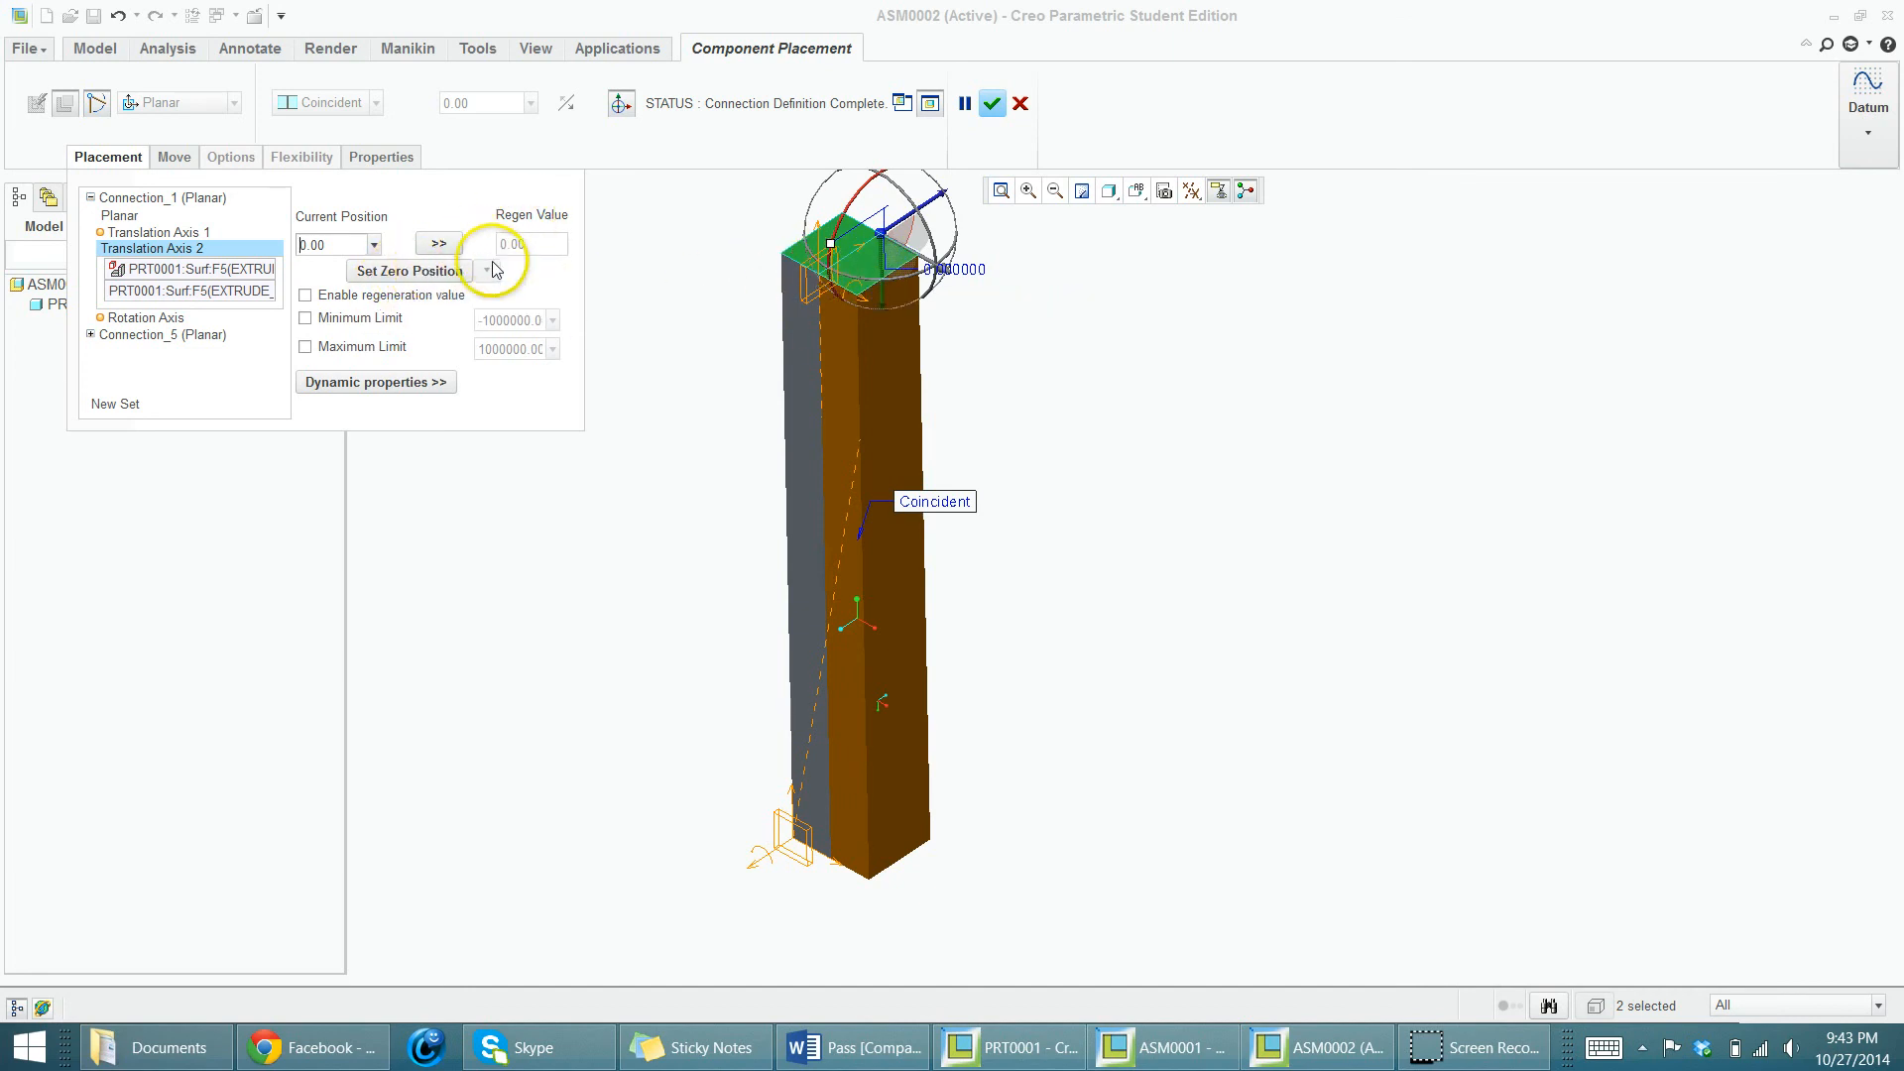
- Enable the regeneration value on Translation Axis 2, limit its travel to a minimum of 0 and a maximum of 500, and accept the placement
left_click(327, 300)
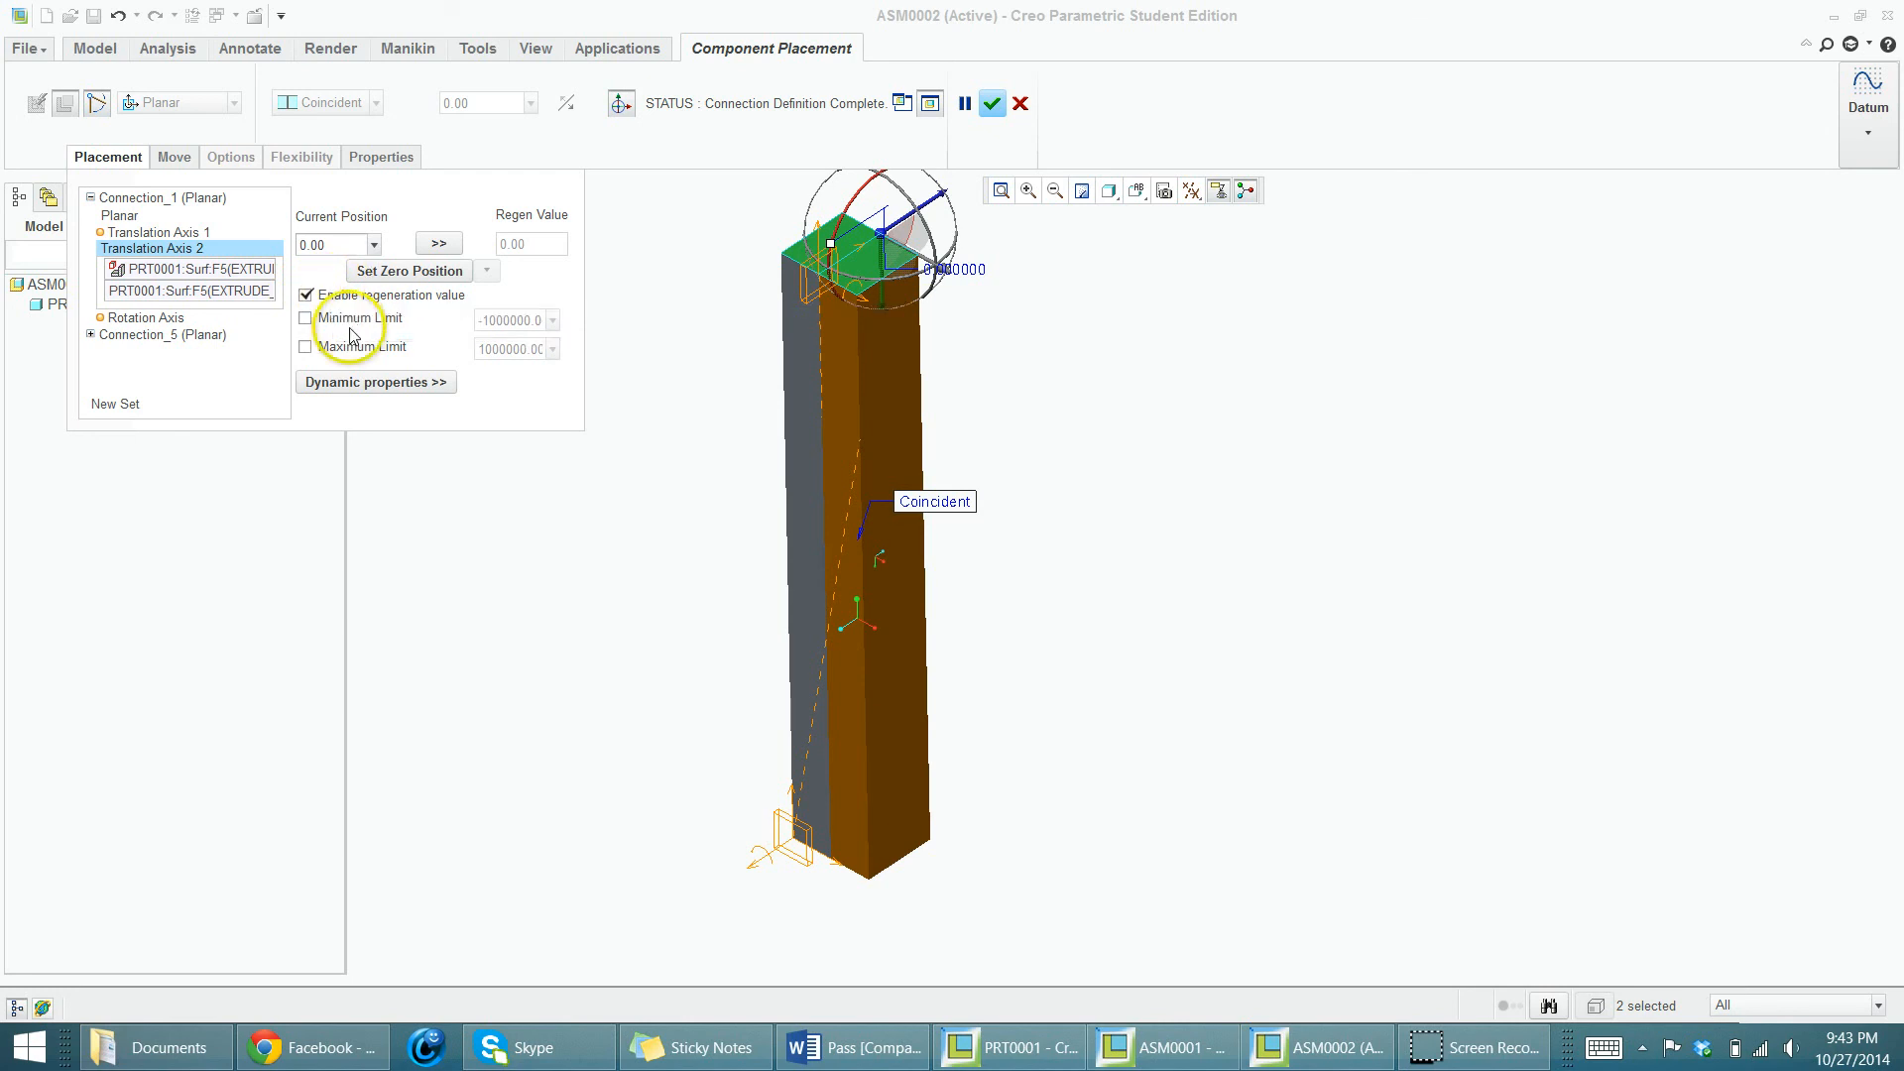
left_click(307, 320)
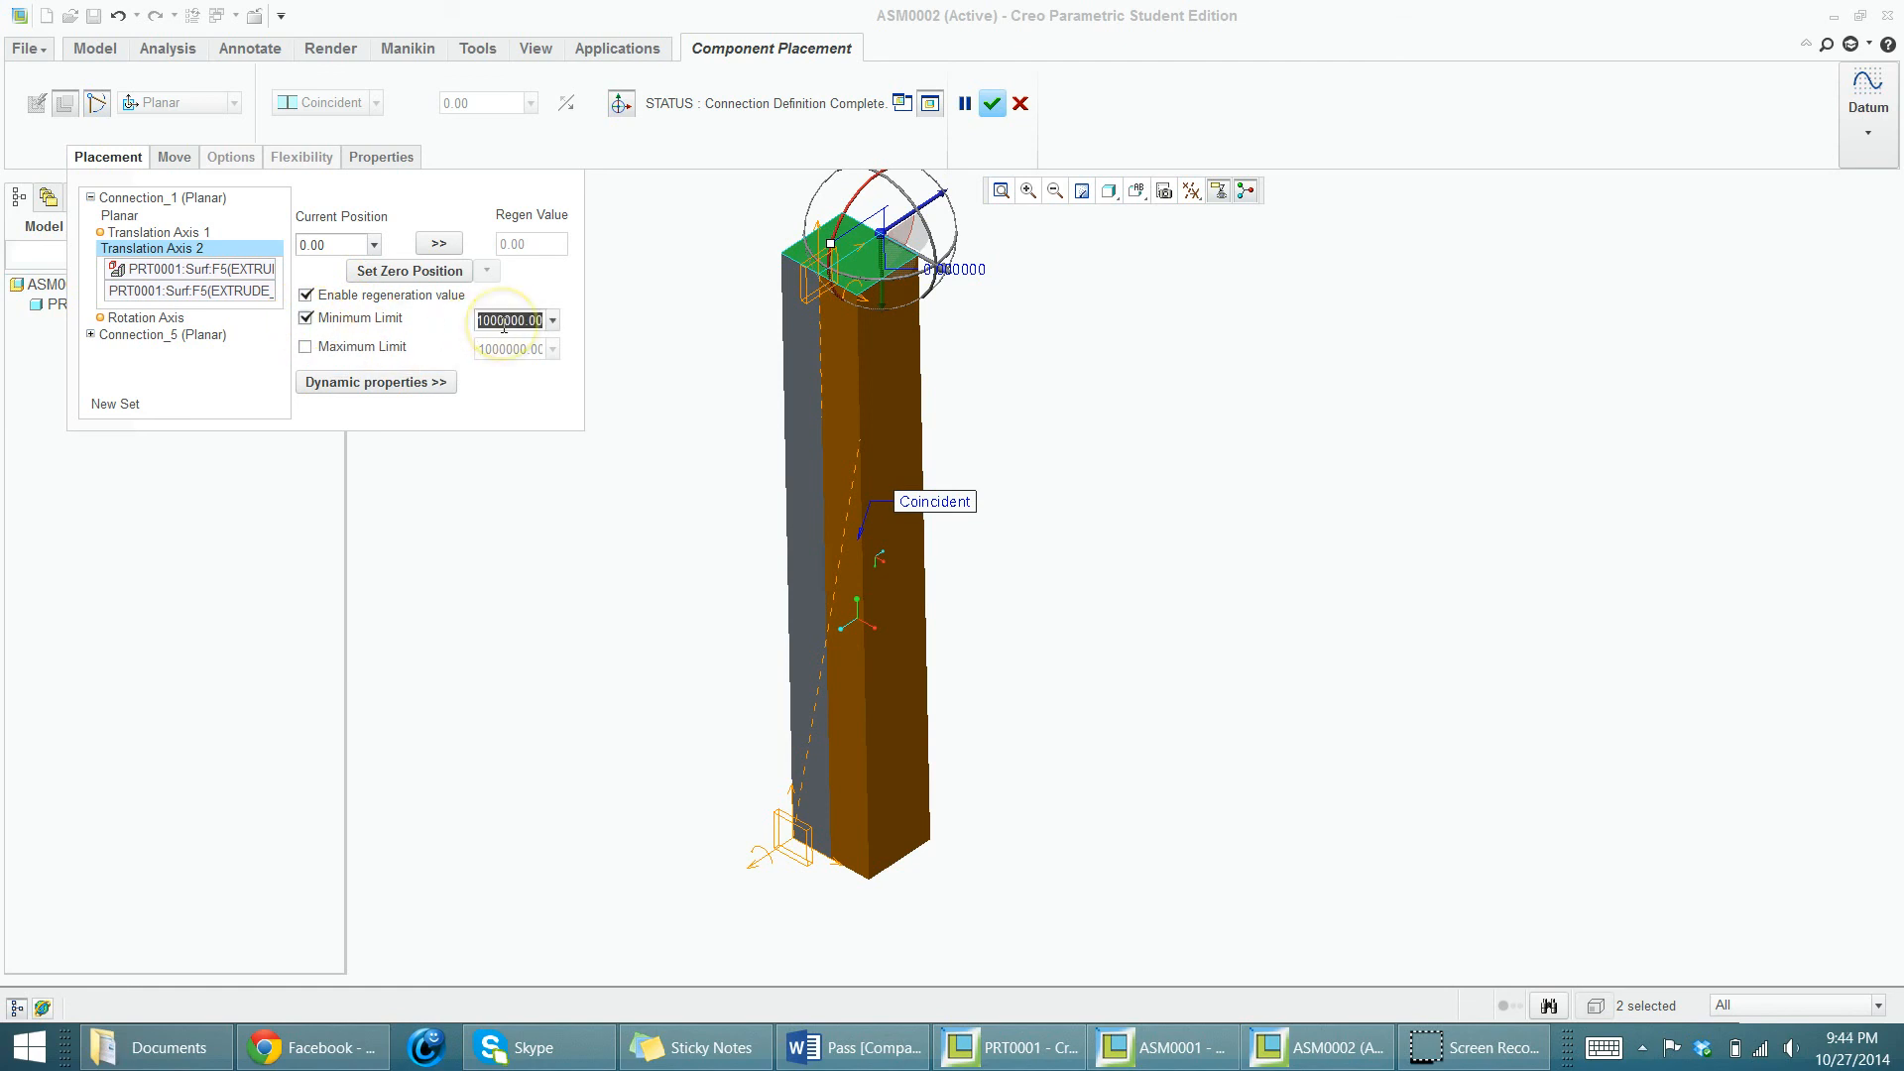
type("0")
left_click(306, 347)
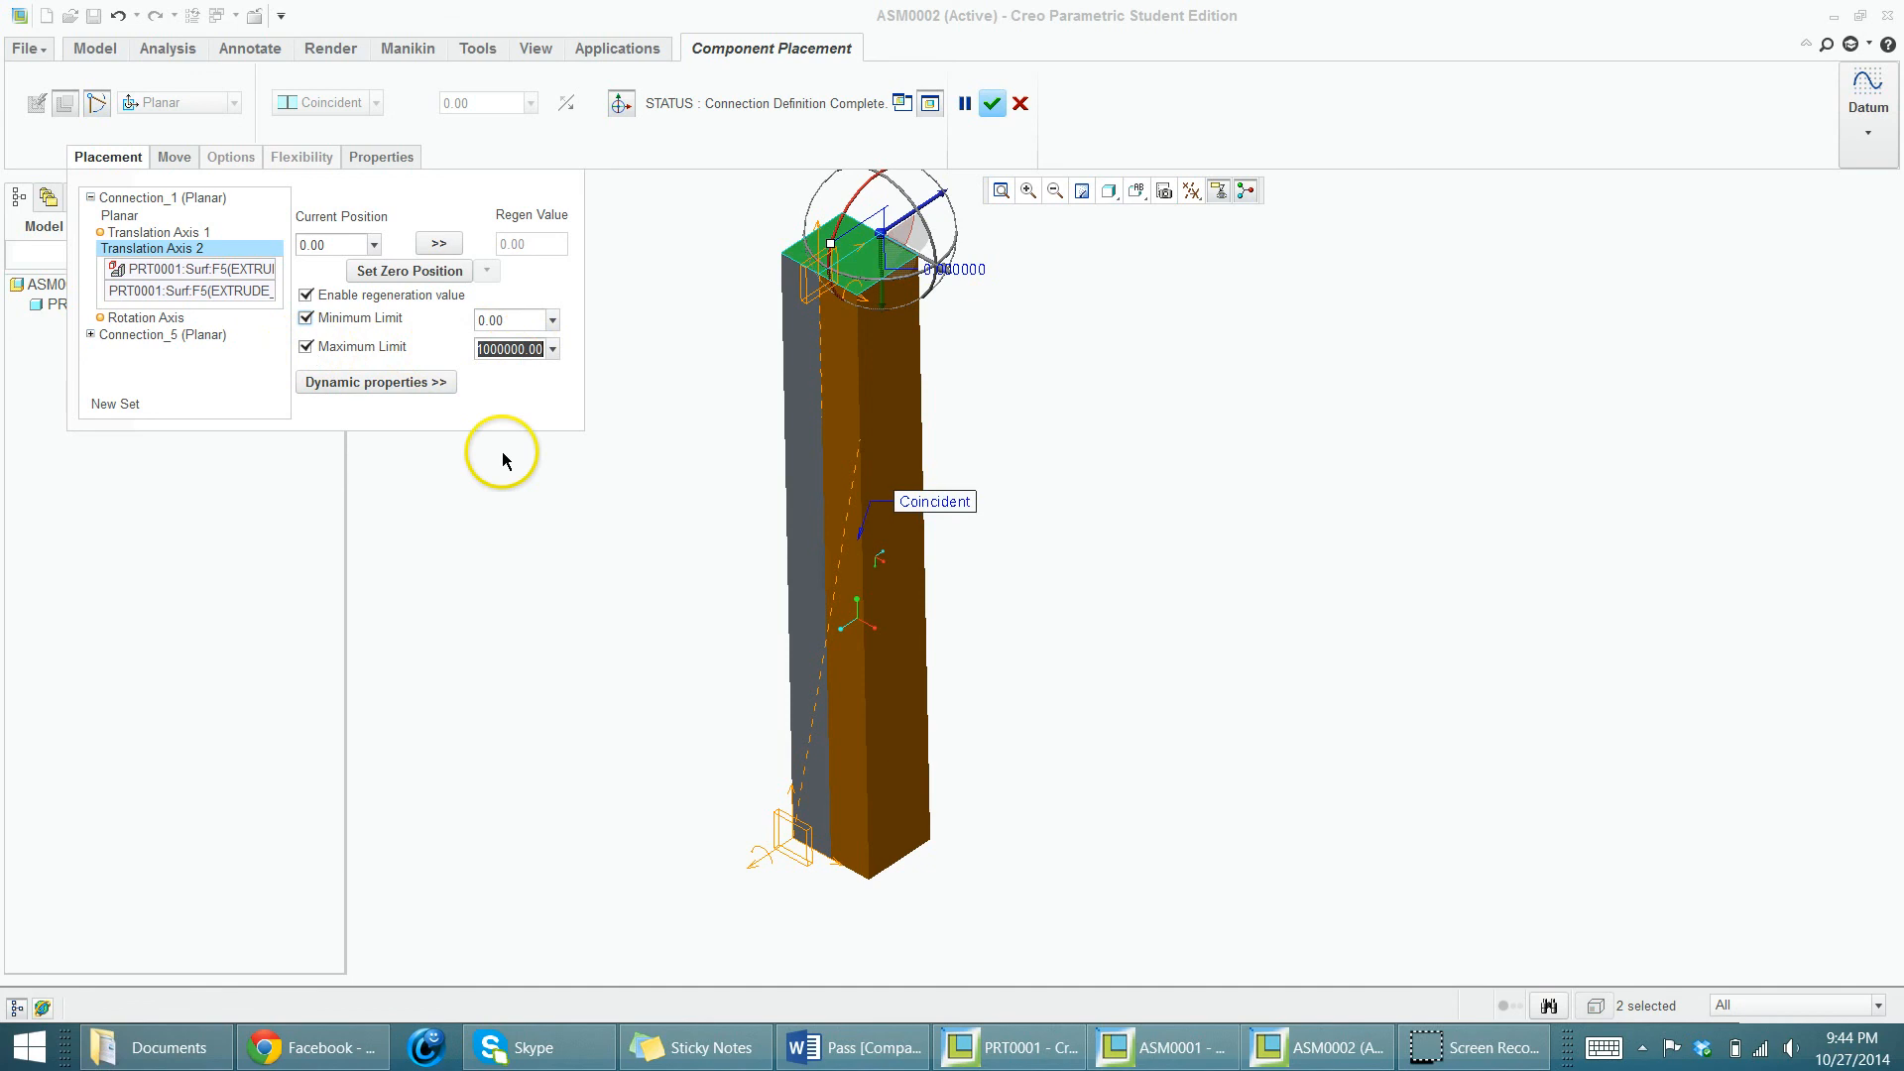
type("500")
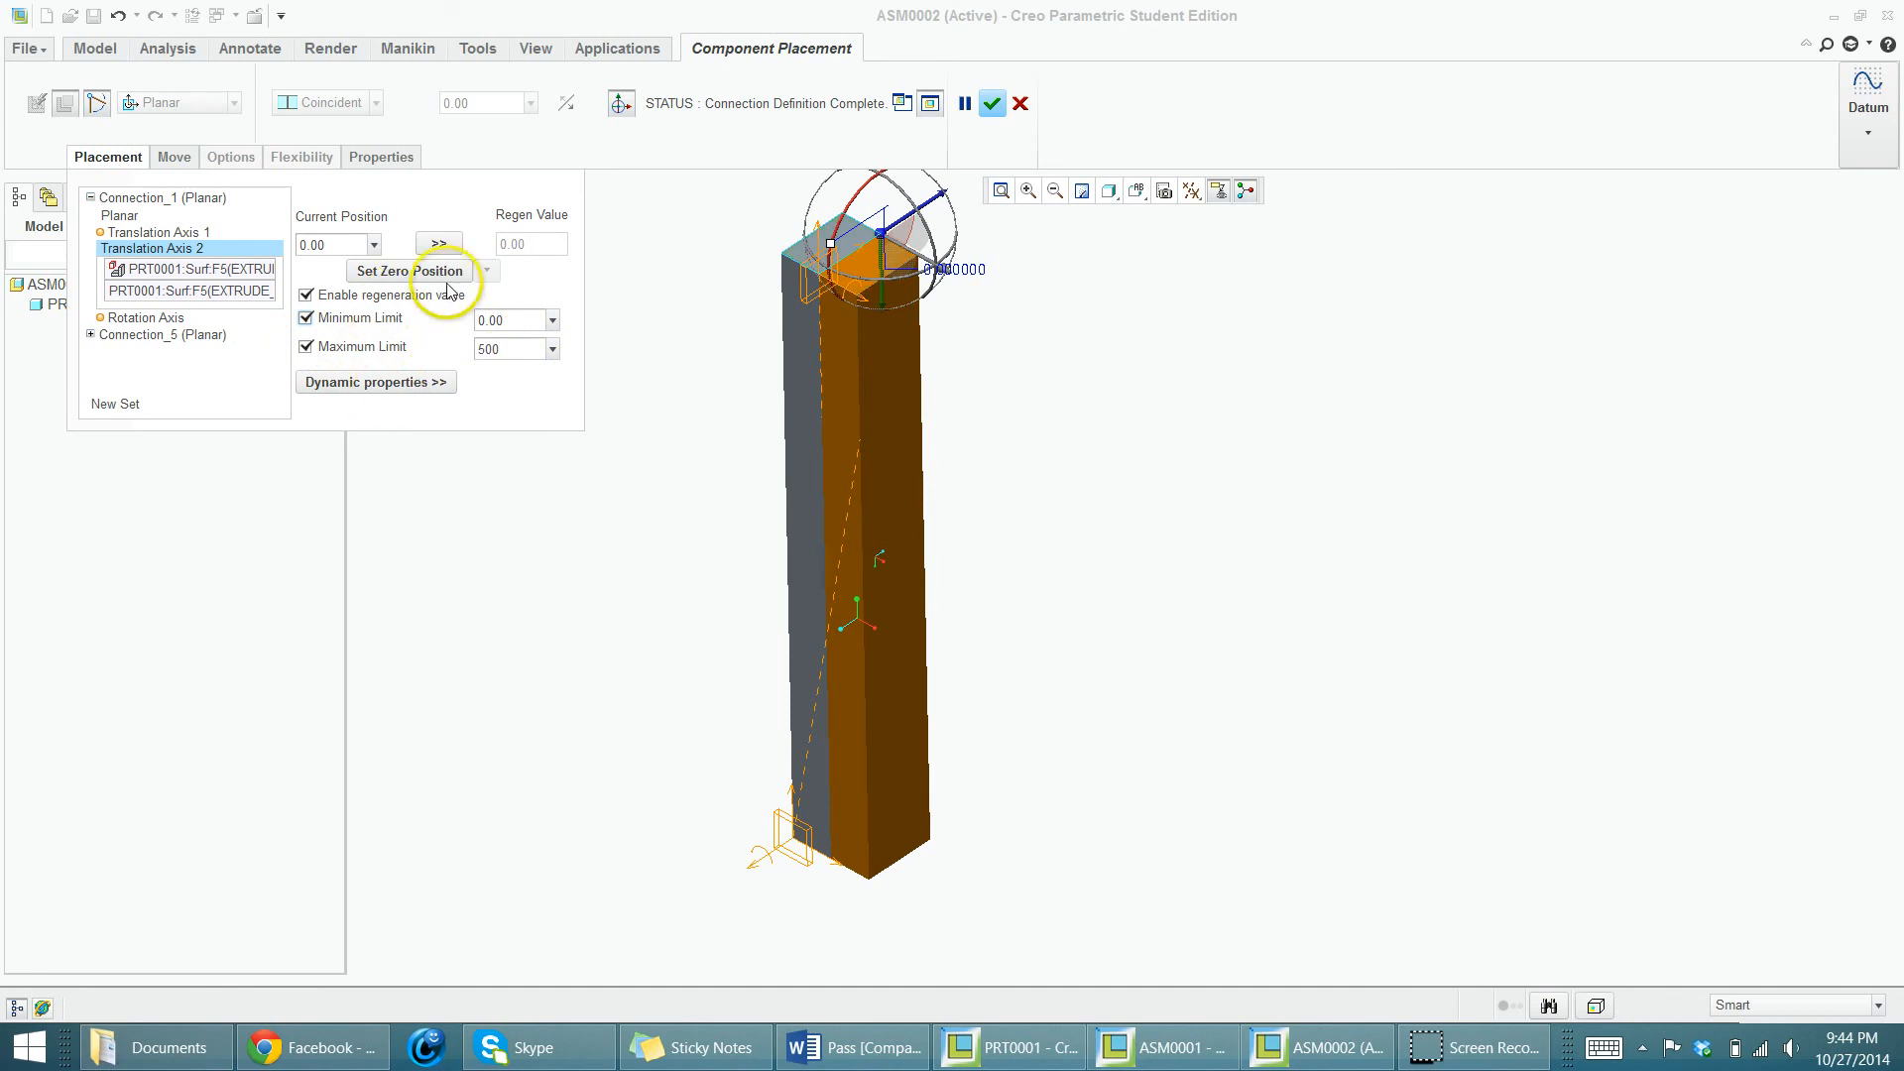
left_click(989, 105)
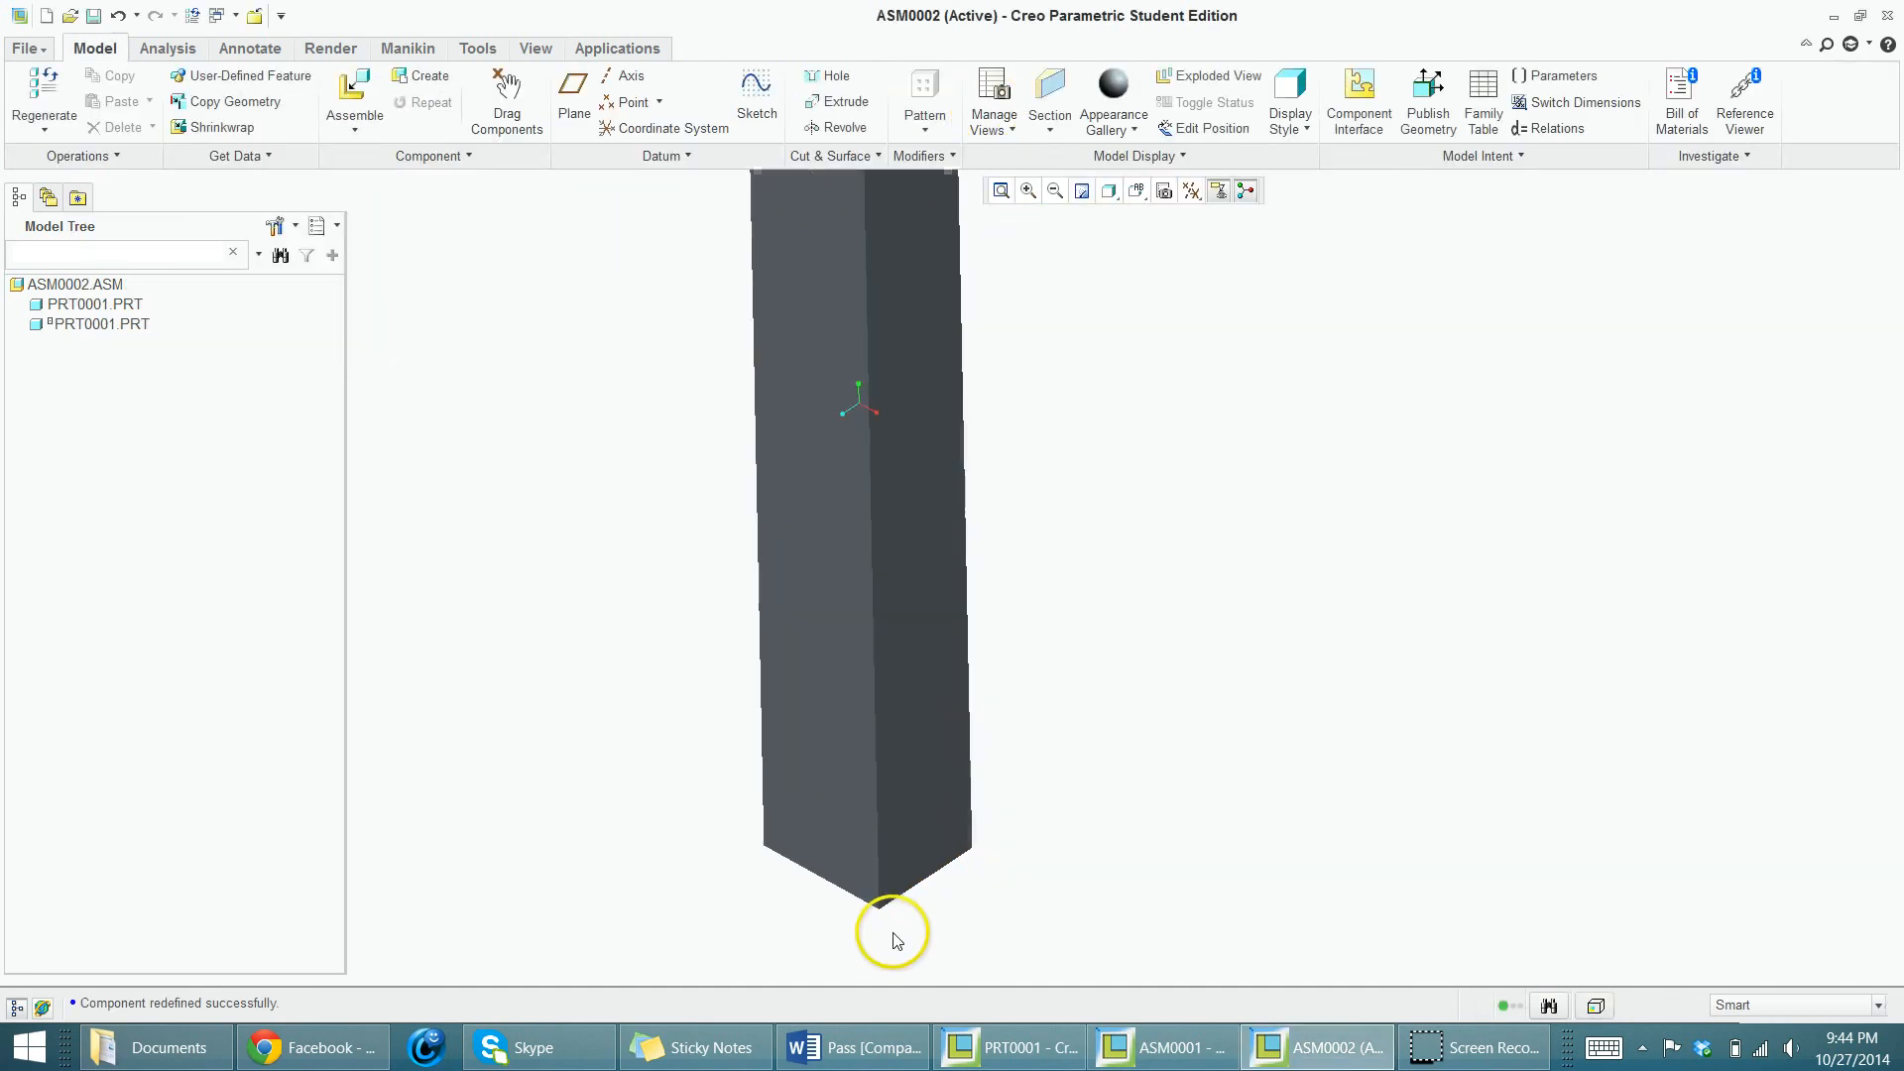
- Test the limited travel by sliding the second bar lengthwise up along the first bar
scroll(892, 937, "up", 5)
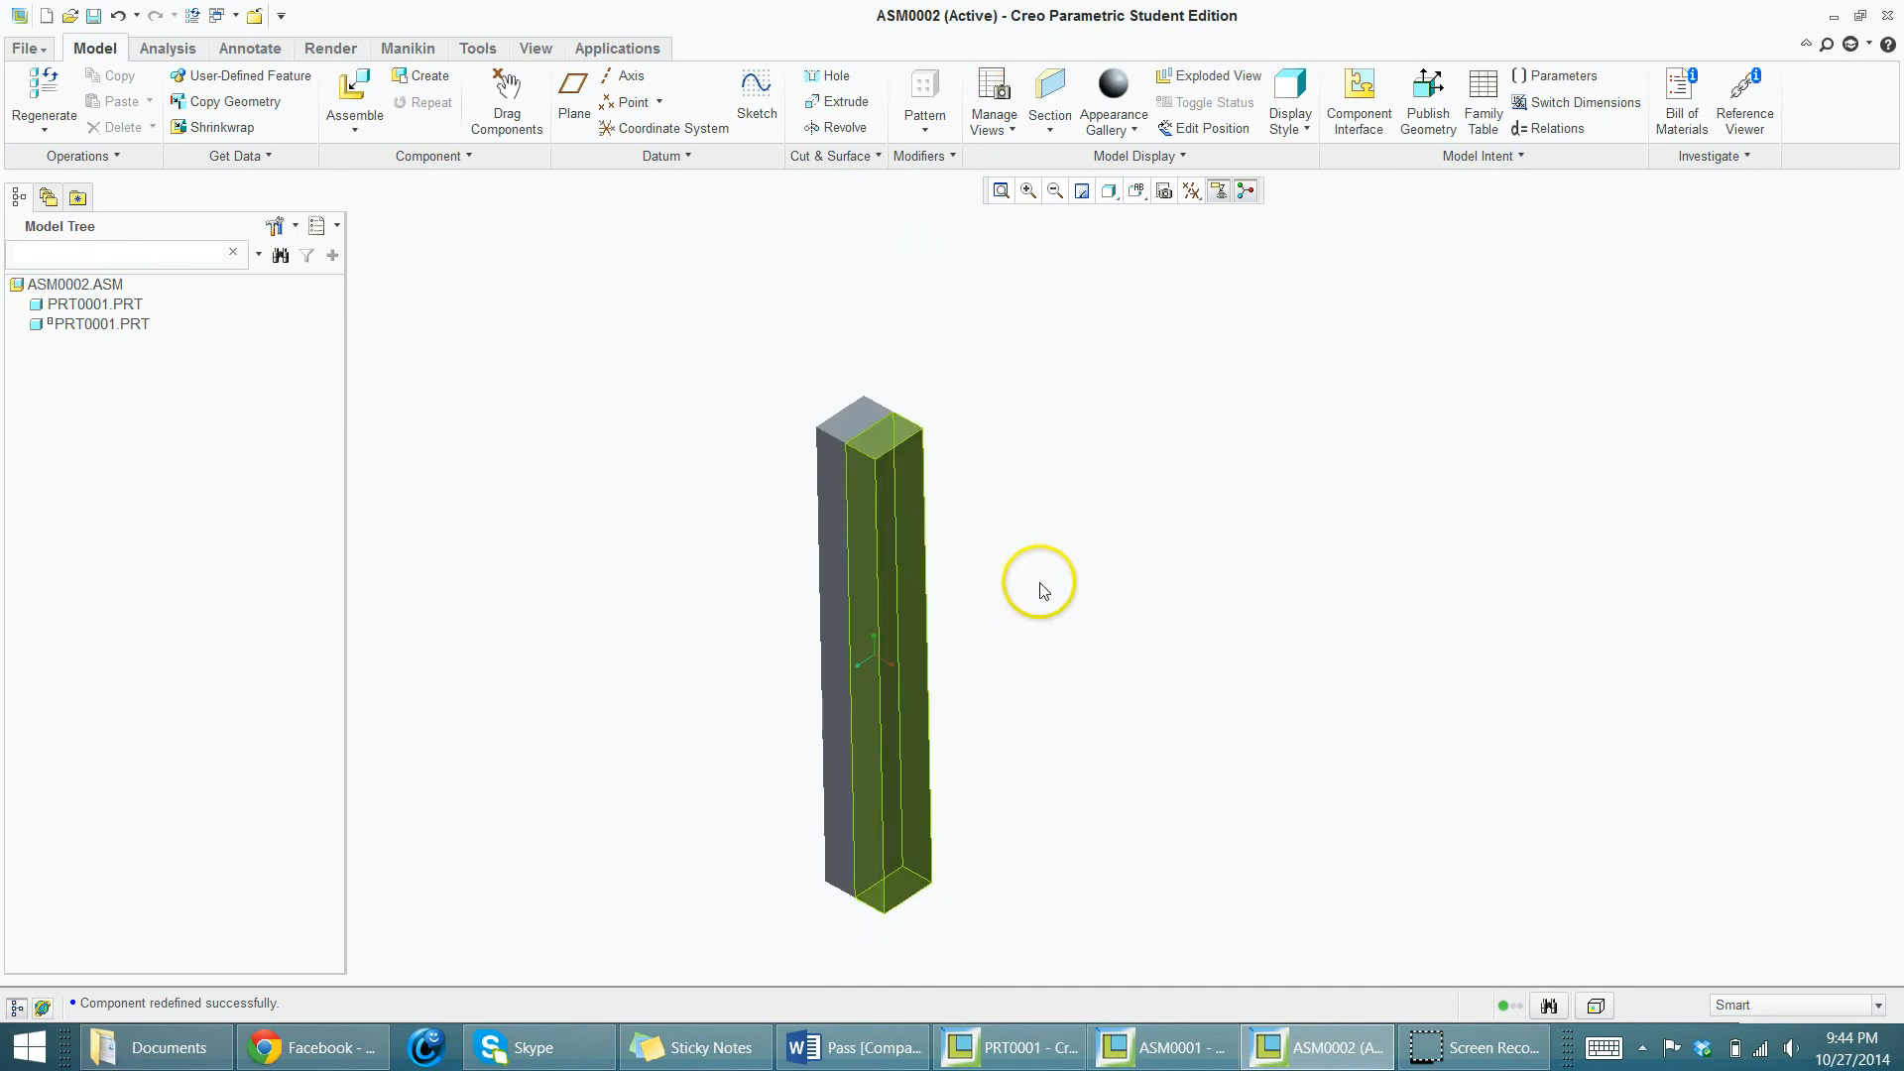
left_click(908, 633)
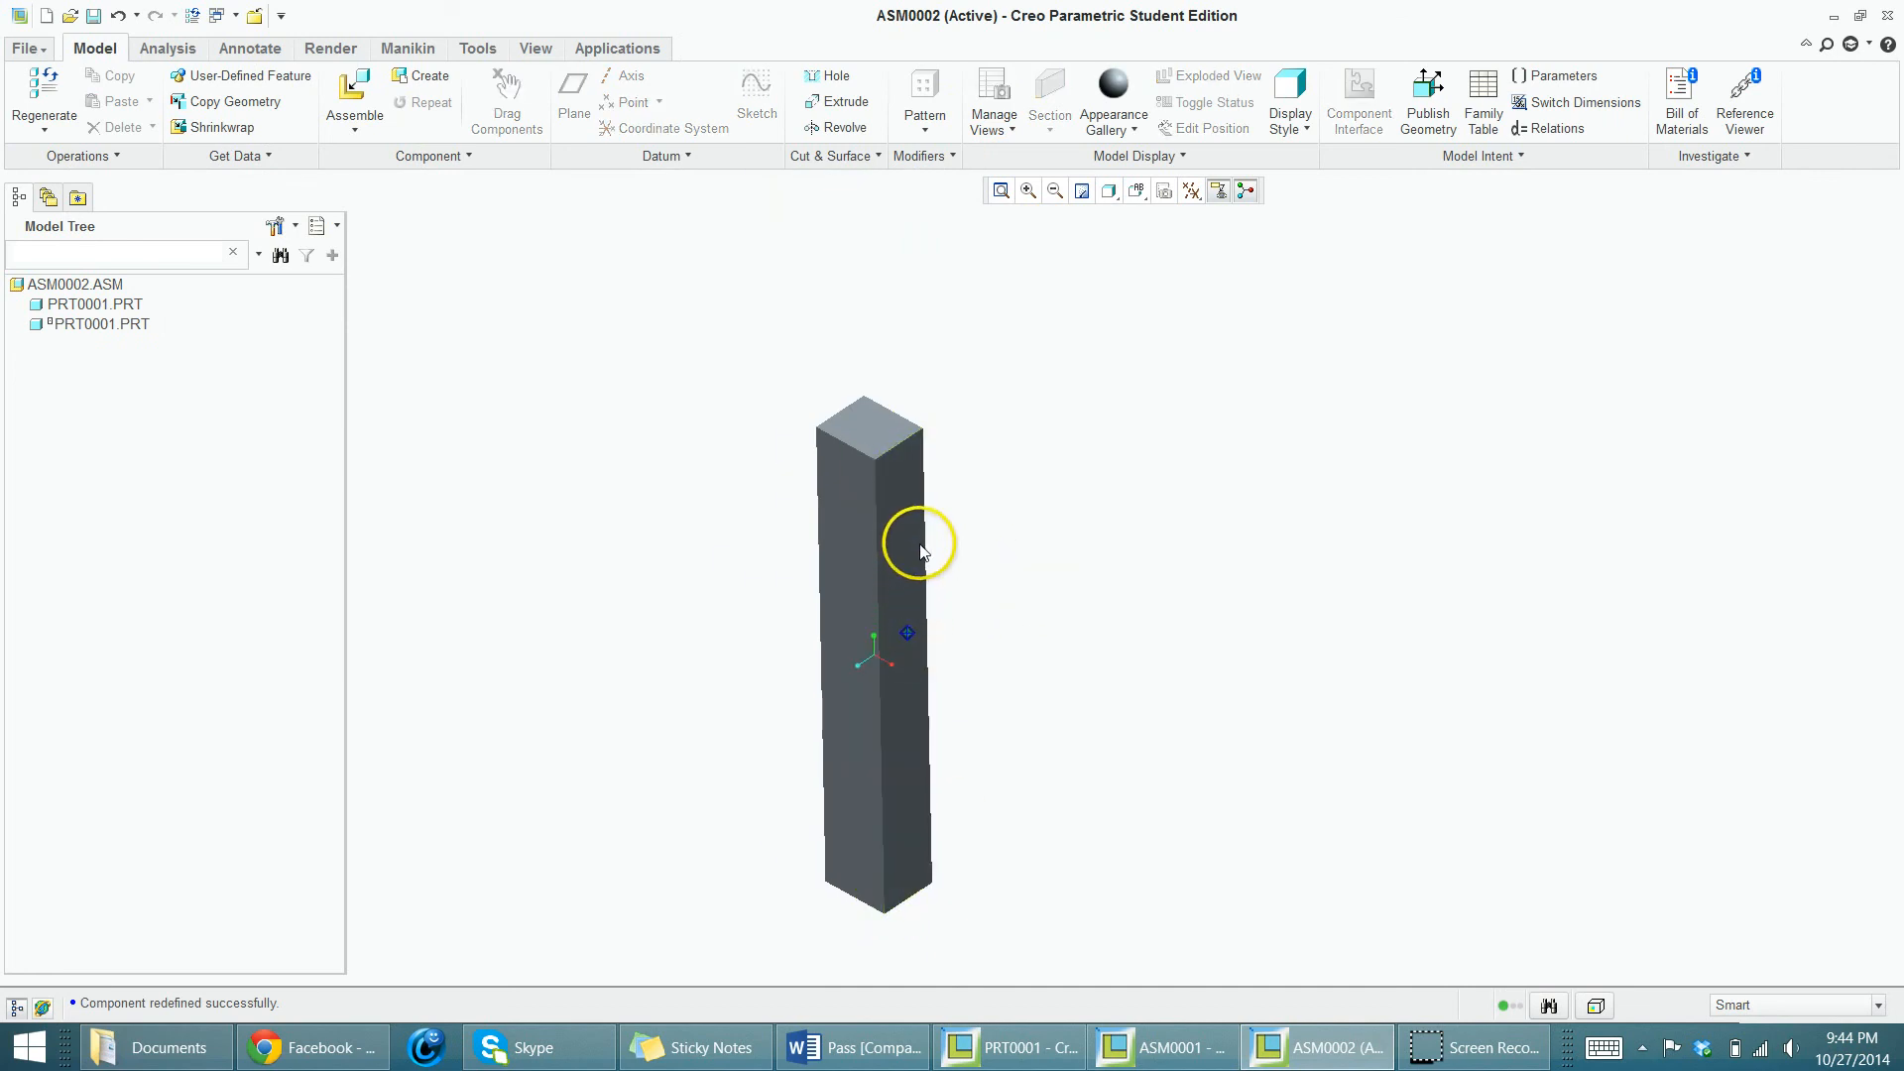
mouse_move(920, 553)
left_mouse_down()
mouse_move(967, 260)
mouse_move(945, 274)
mouse_move(911, 416)
mouse_move(905, 529)
left_mouse_up()
left_click_drag(908, 659, 918, 765)
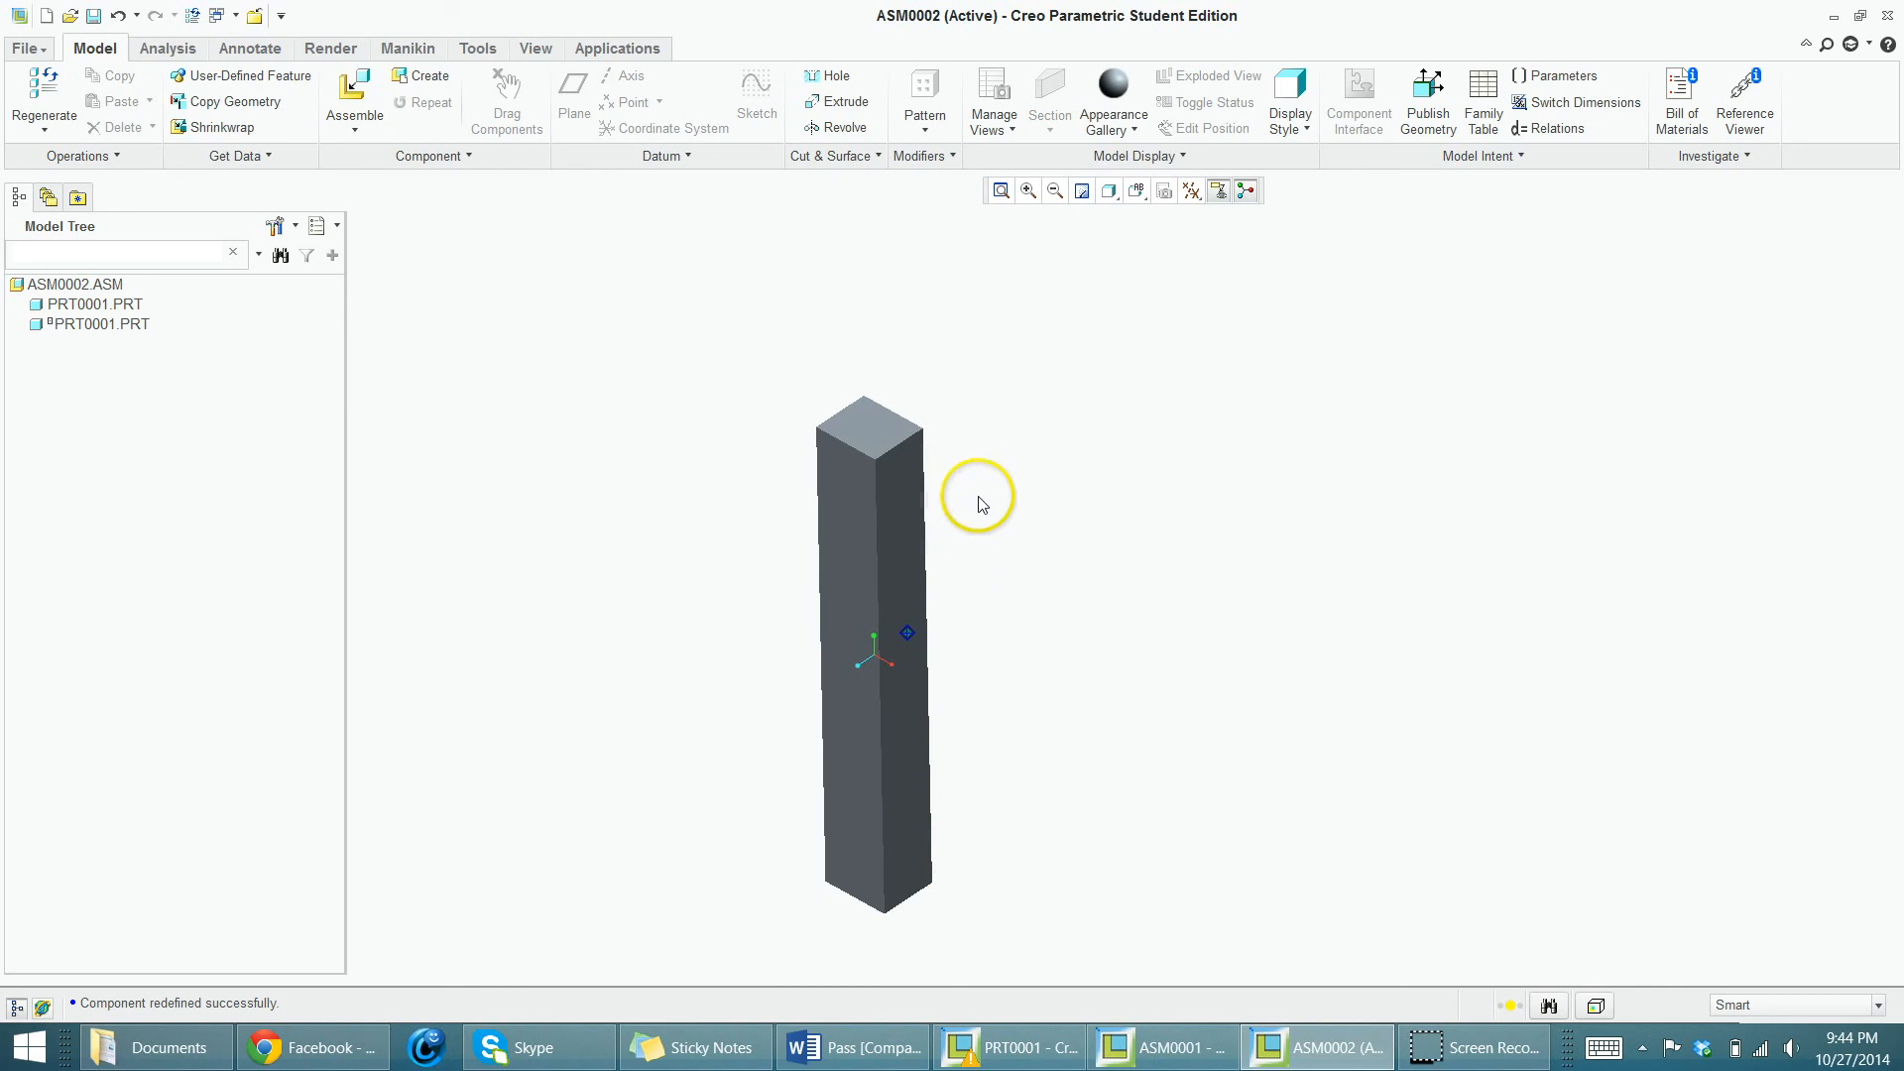
left_click_drag(969, 460, 941, 477, "ctrl+alt")
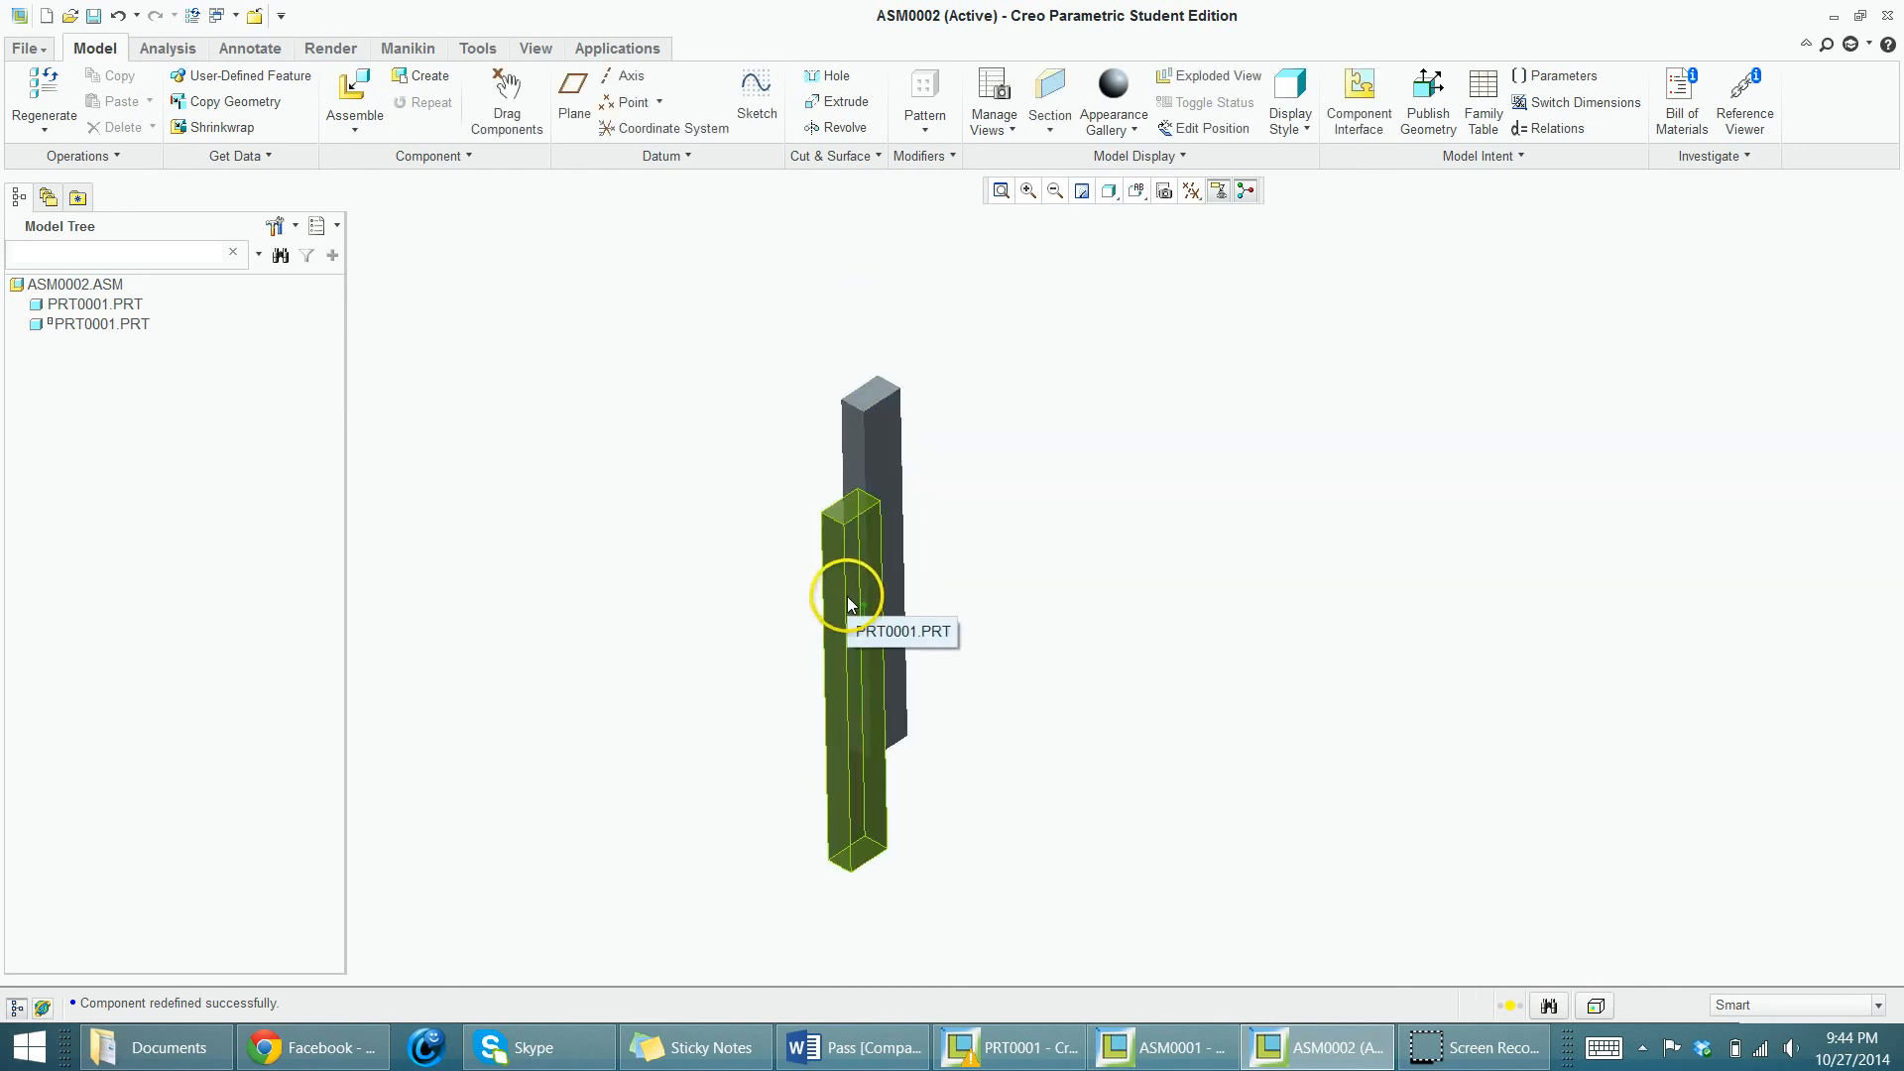
- Reopen the second bar's placement definition, review the first planar connection's constraint type choices, and accept it with Coincident kept
right_click(97, 323)
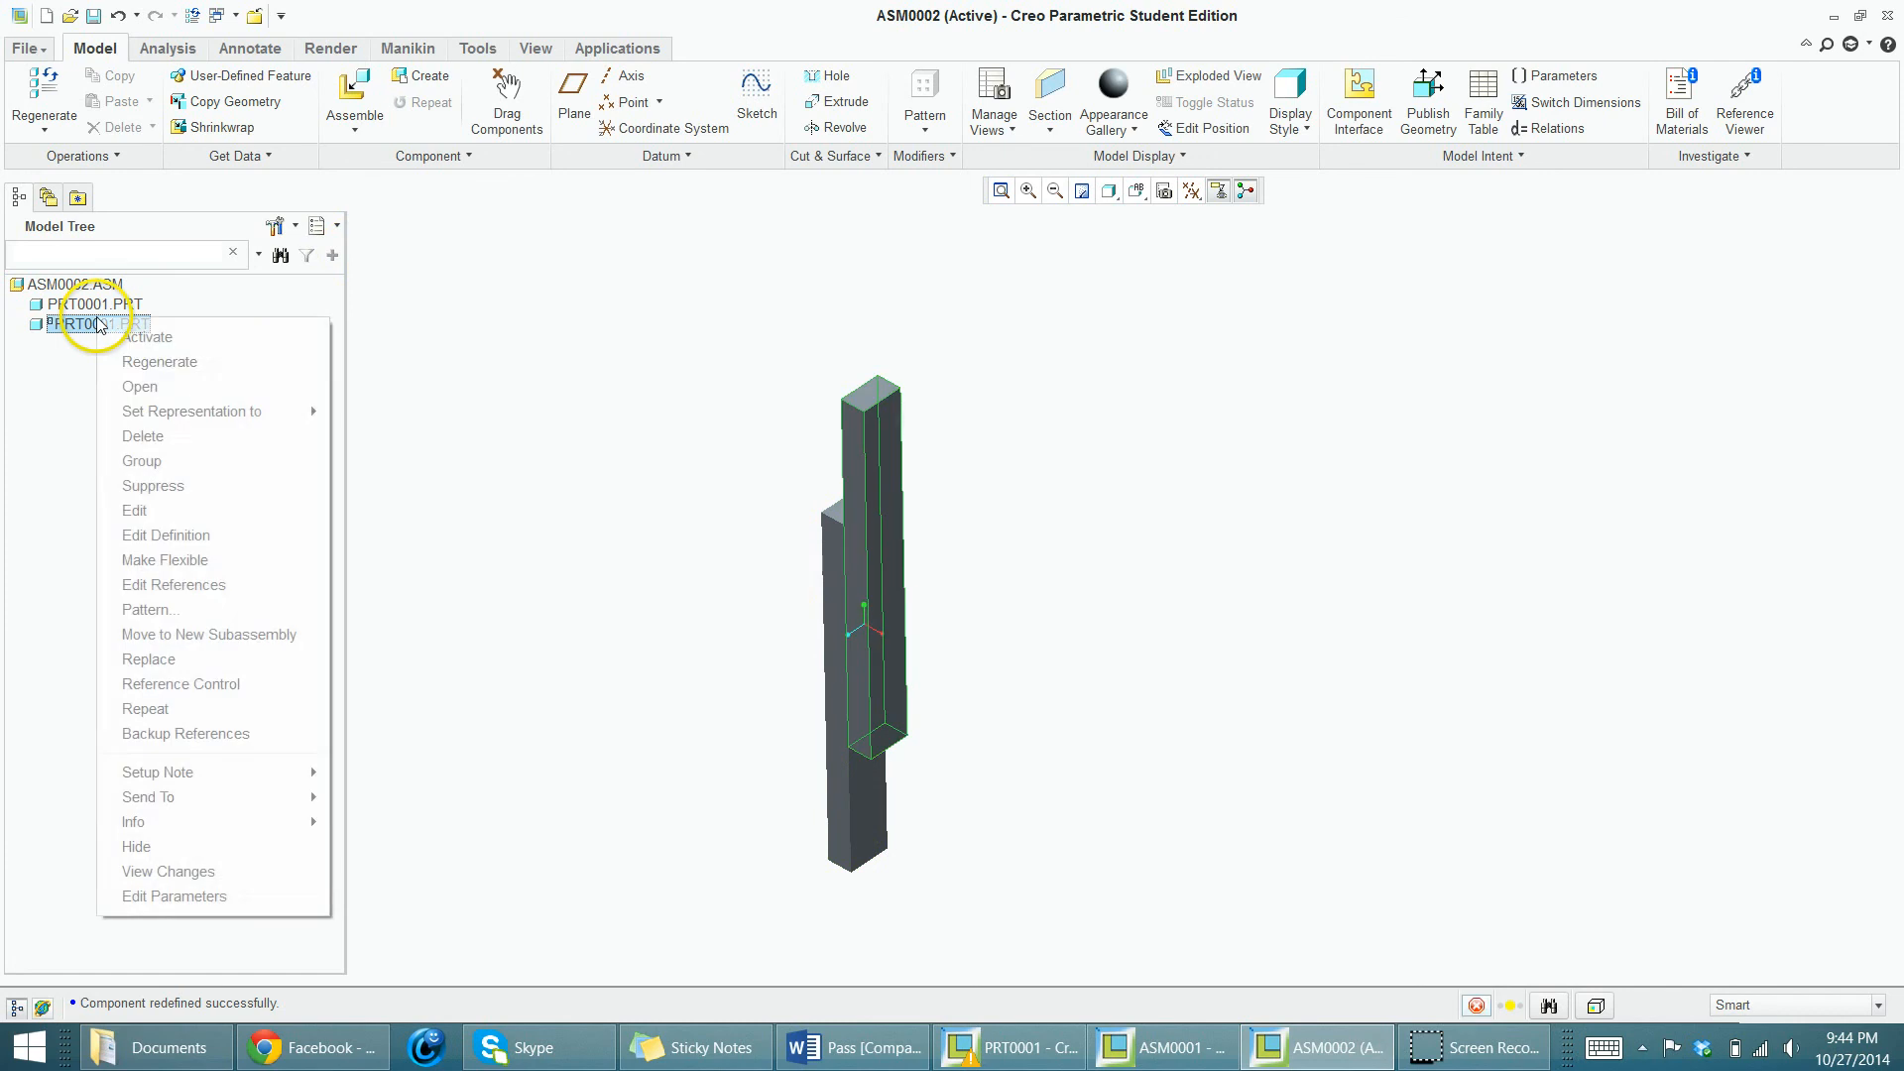
left_click(202, 537)
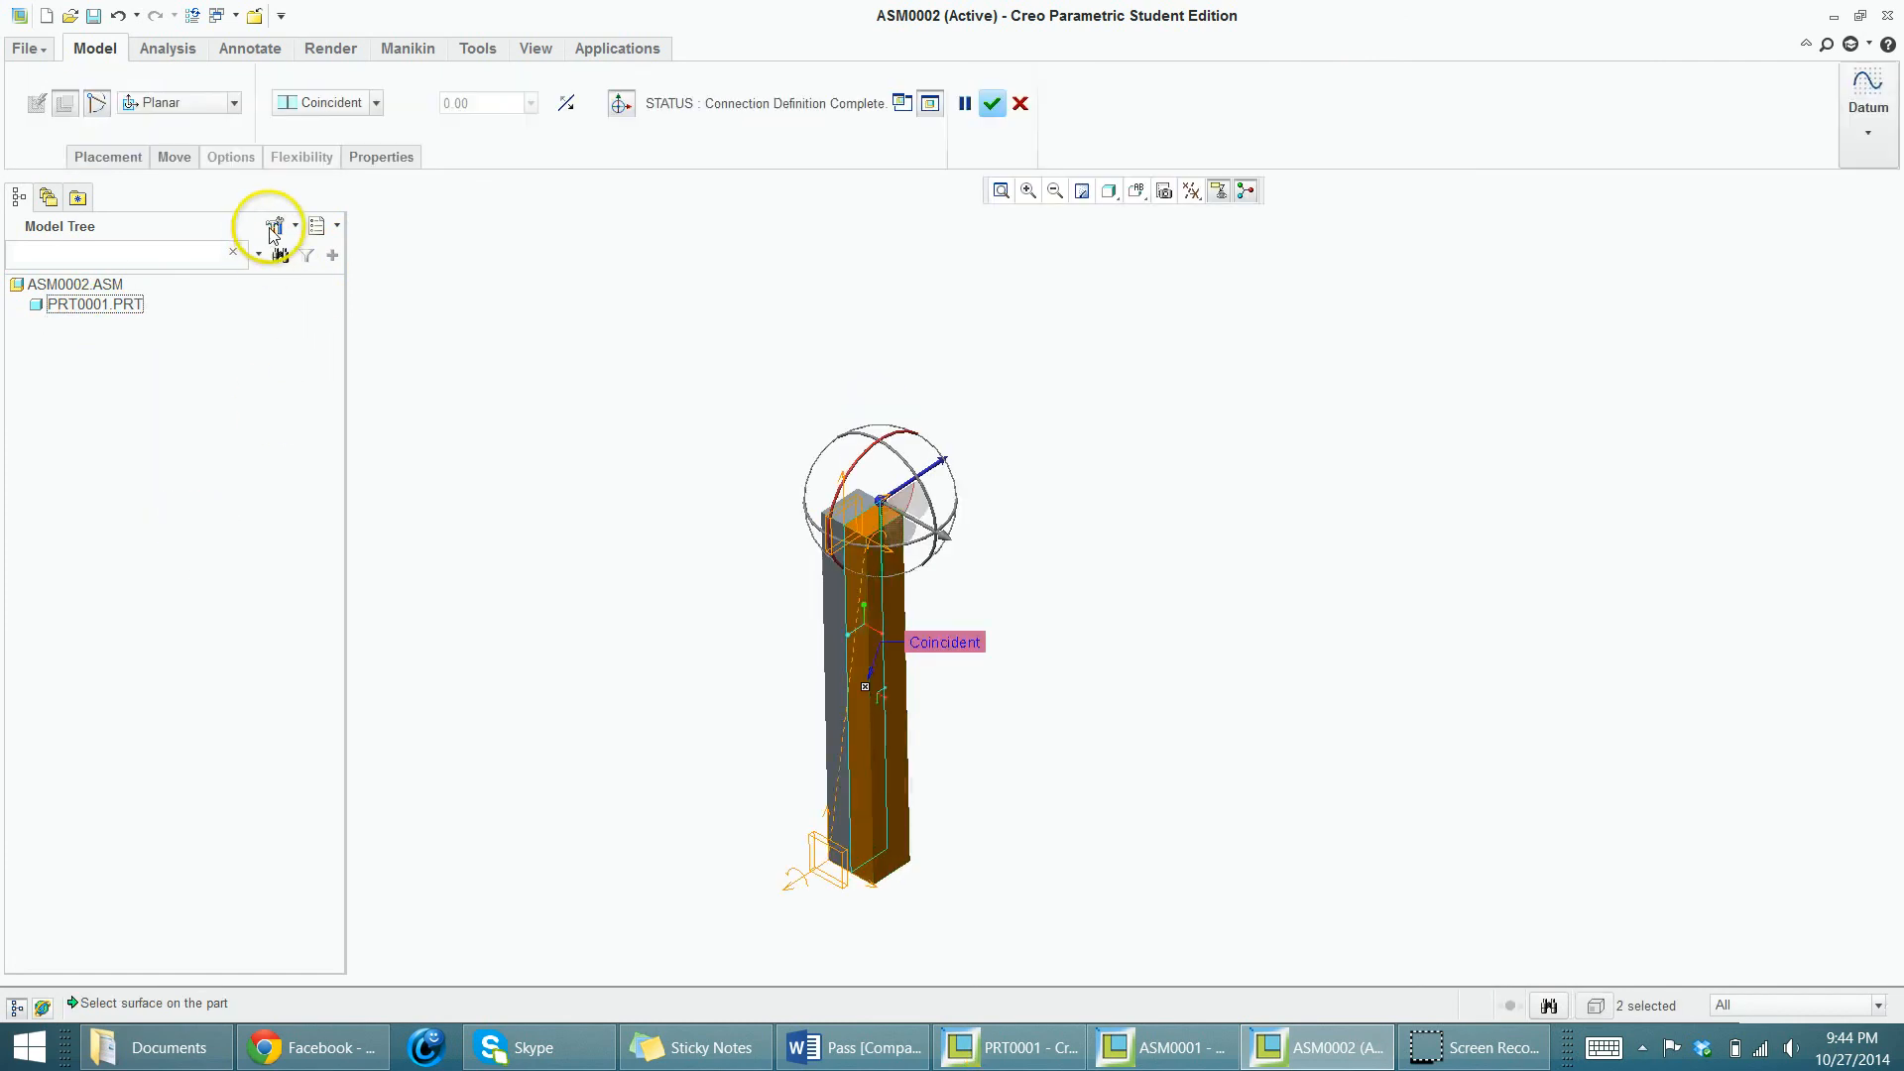
left_click(120, 161)
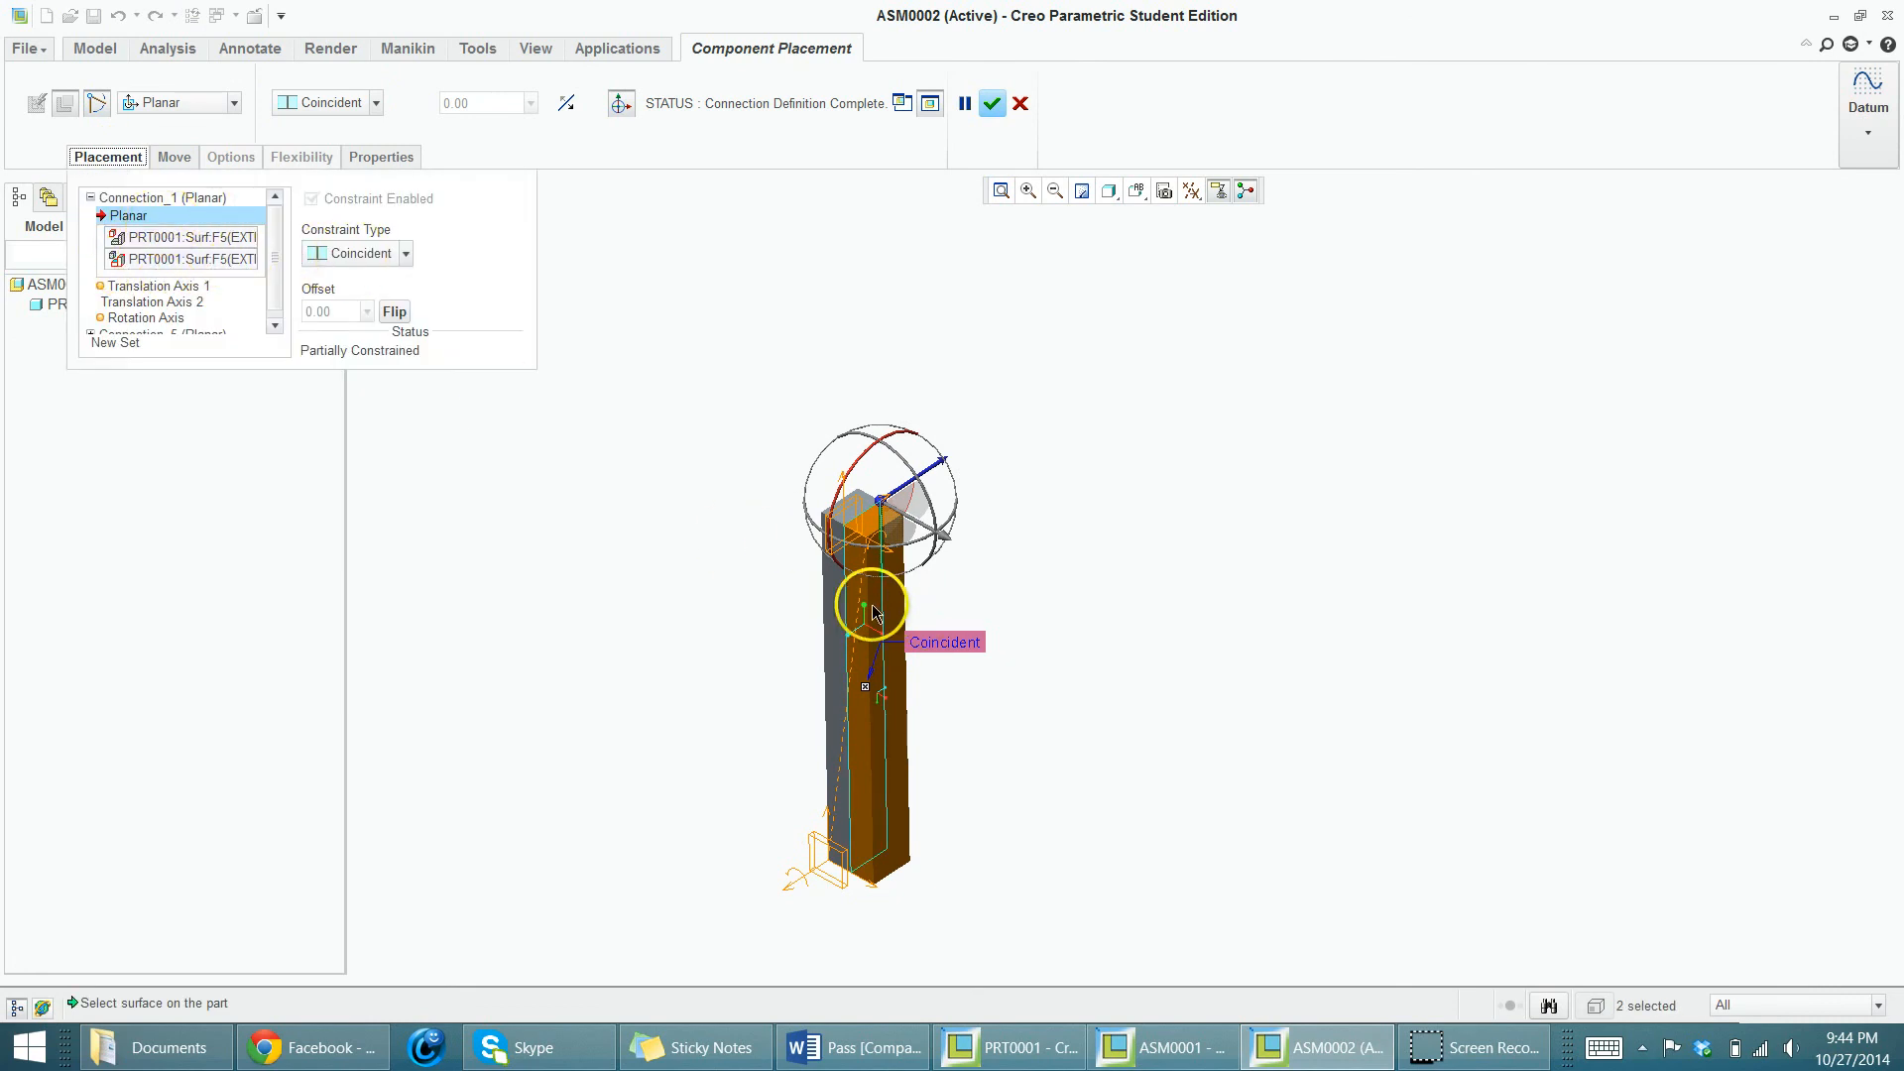
left_click(385, 257)
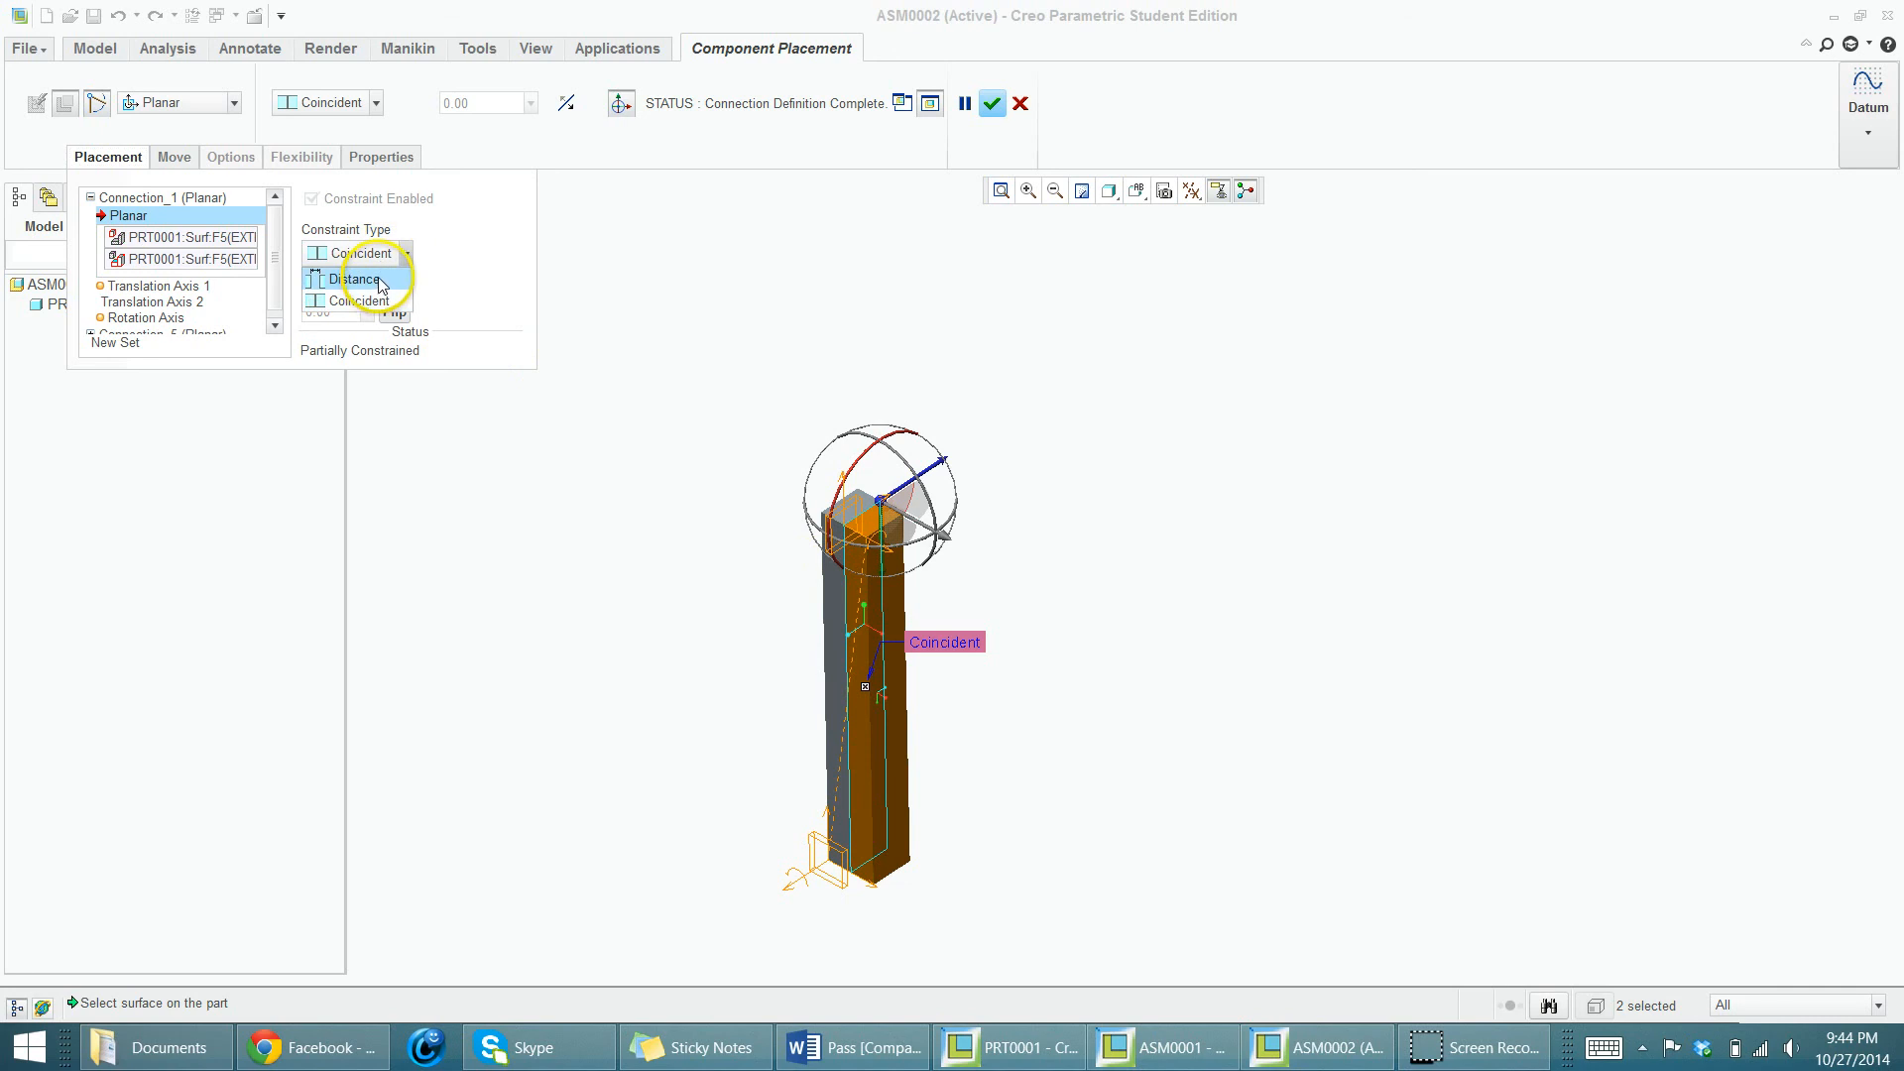
left_click(359, 301)
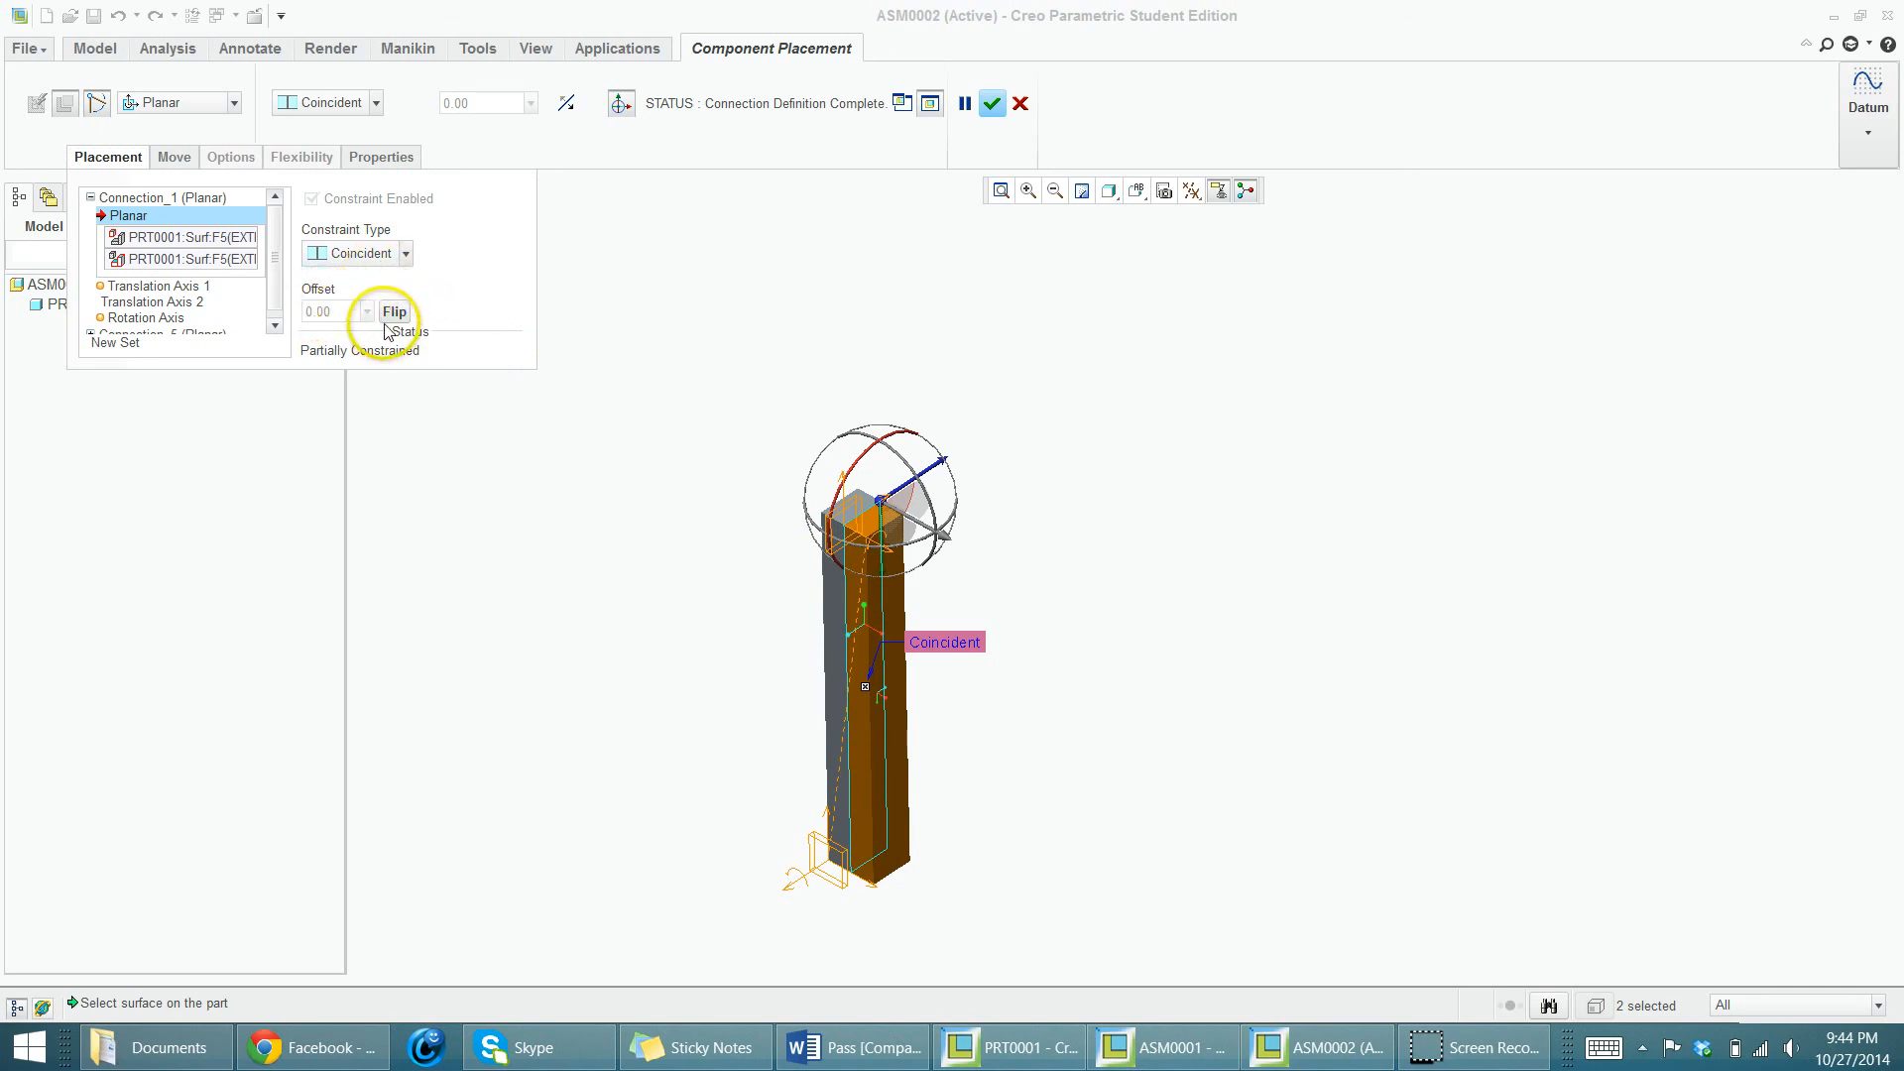
left_click(992, 104)
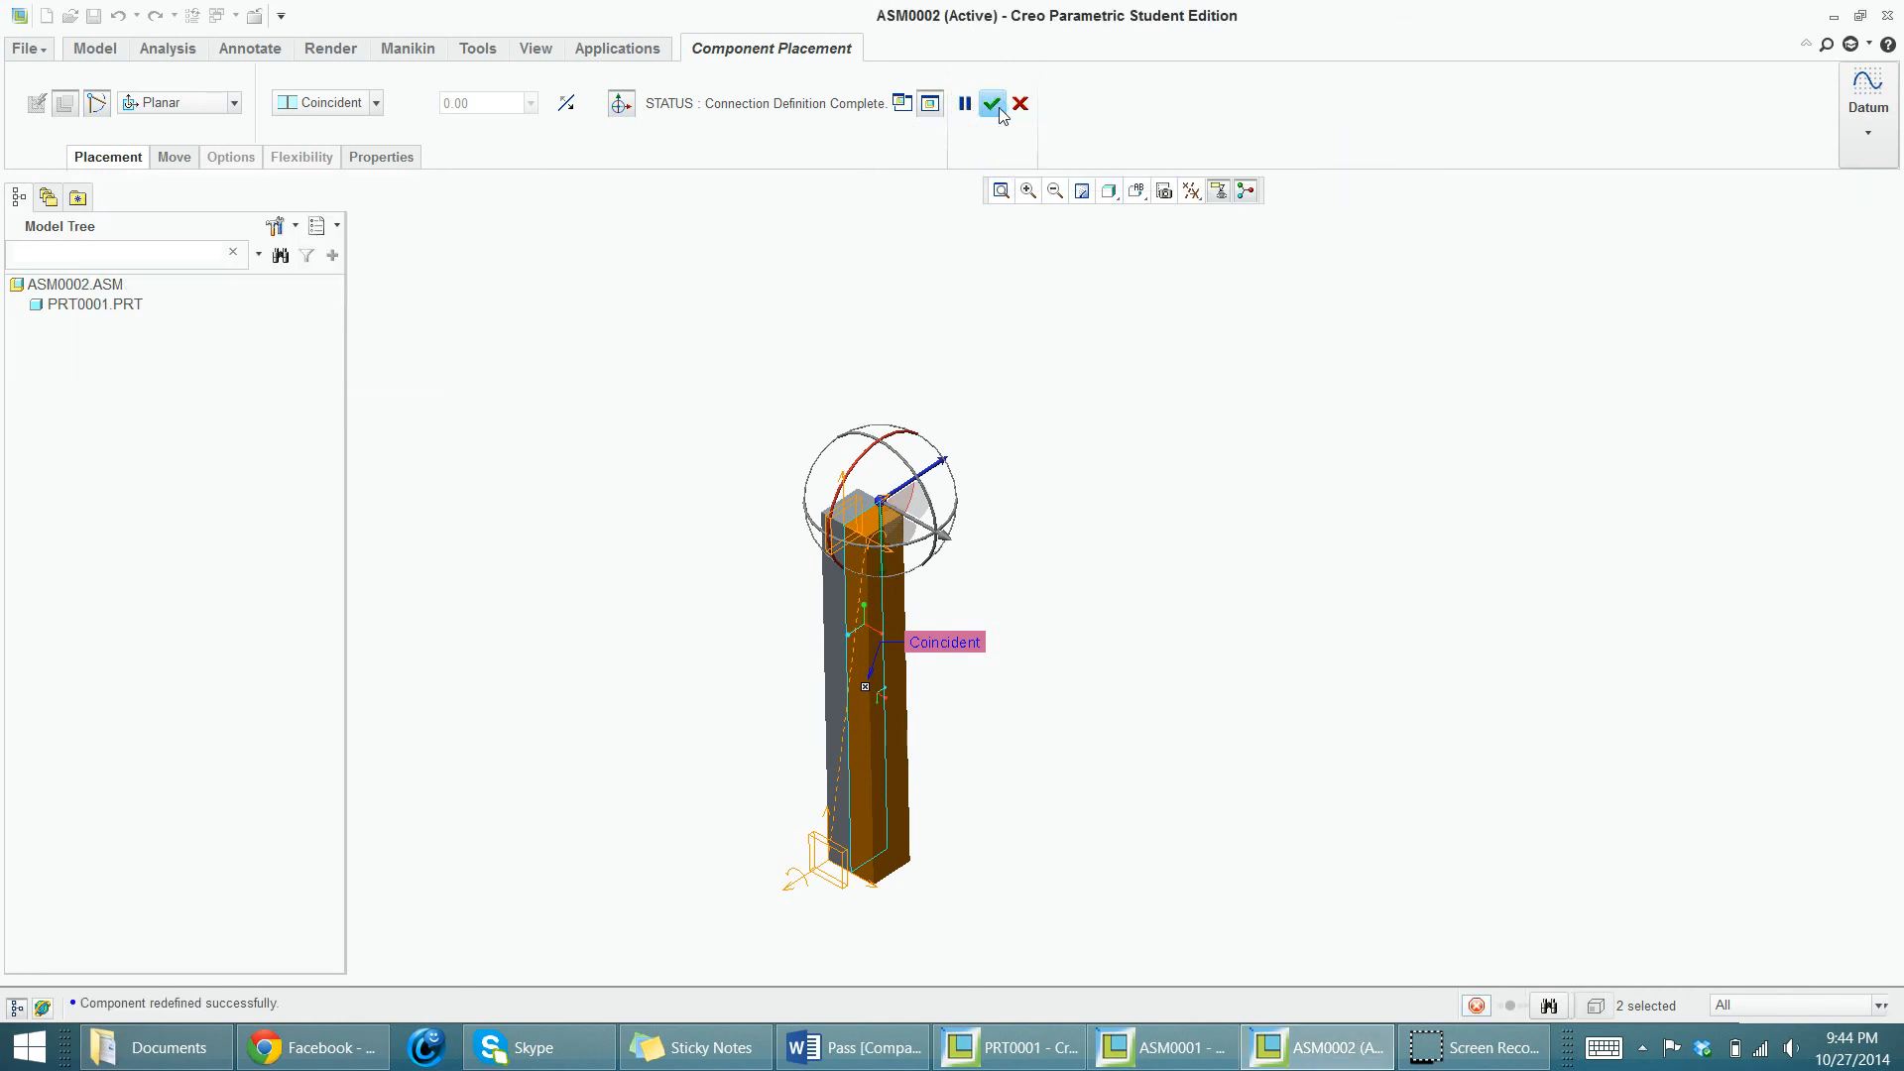